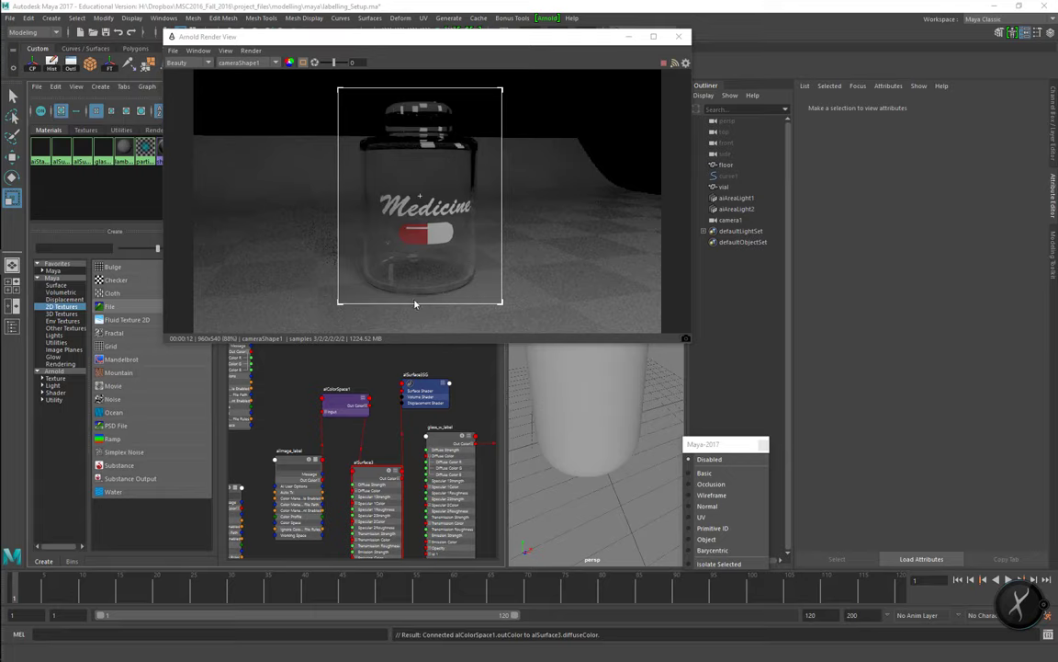
Move the Arnold render of the medicine vial aside and close it.
drag(512, 37, 815, 79)
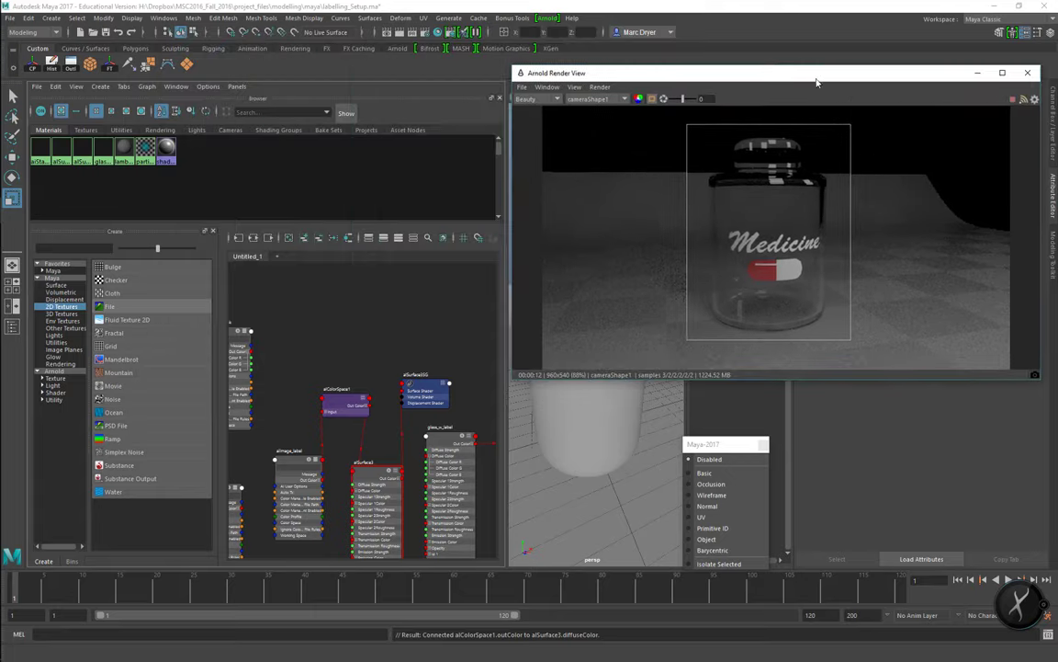
click(418, 365)
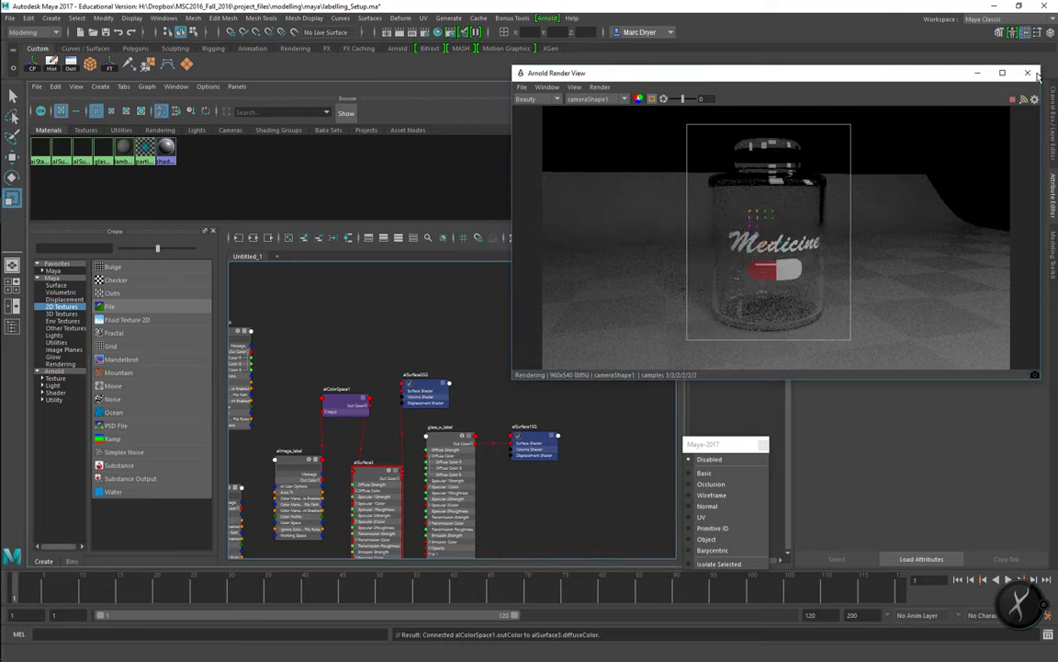
click(1028, 74)
Graph the input and output connections of the alSurface3 shader and bring the whole network into view.
alt+right_drag(400, 450, 505, 447)
alt+middle_drag(505, 447, 590, 362)
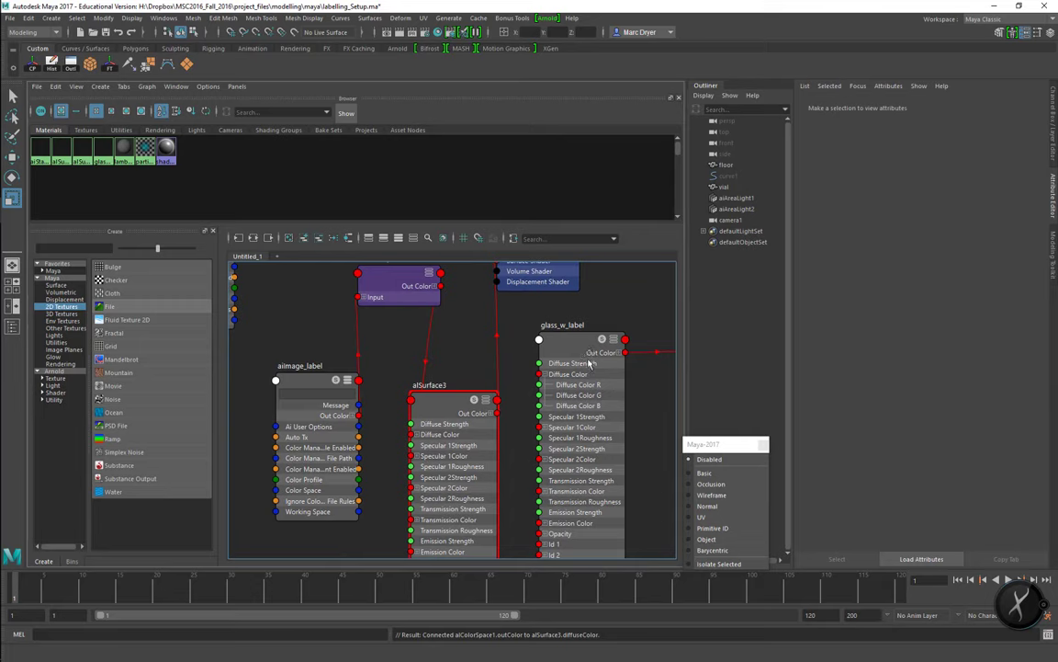
alt+right_drag(590, 362, 487, 385)
click(487, 385)
click(254, 238)
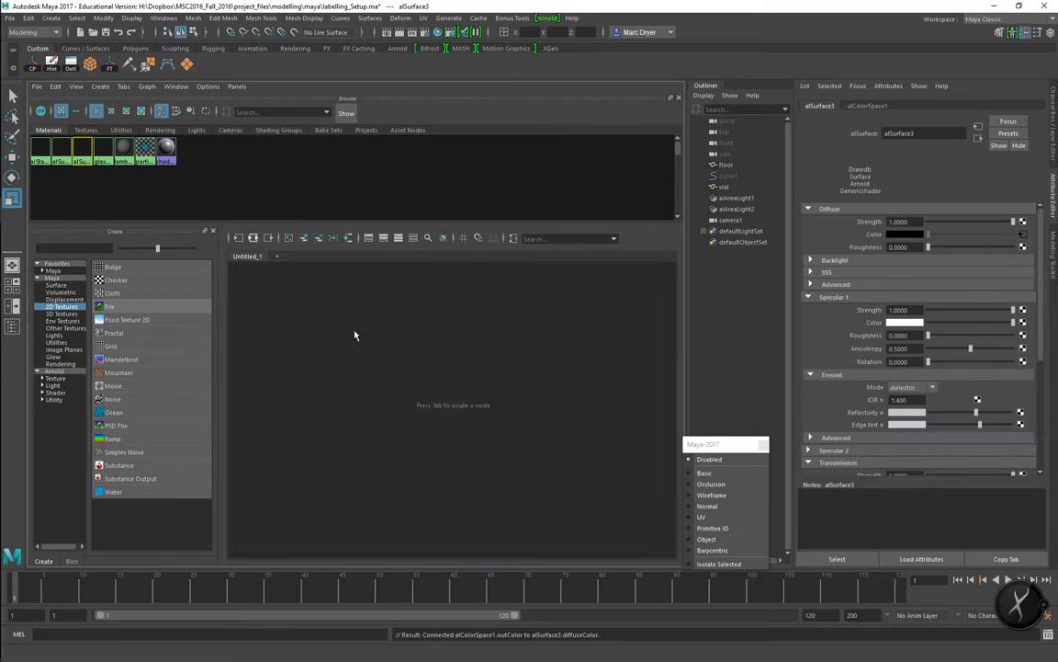
alt+middle_drag(456, 394, 472, 406)
mouse_move(517, 340)
mouse_down()
mouse_move(516, 320)
mouse_move(515, 328)
mouse_up()
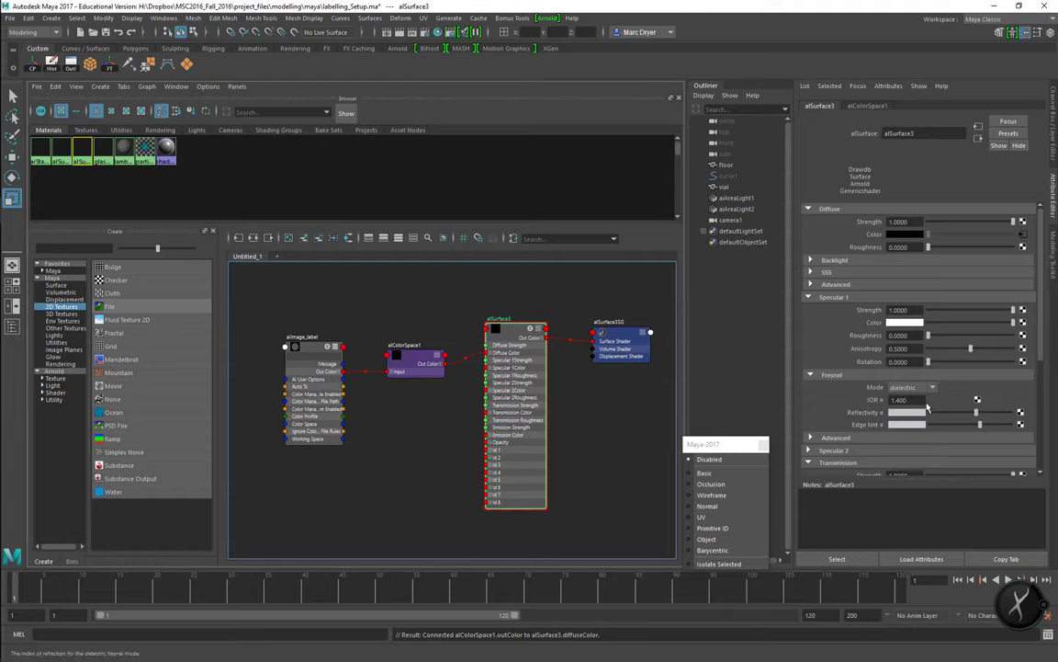
Review the alSurface3, alColorSpace1 and aiImage_label settings, moving the color space node above the image and shader nodes.
scroll(841, 333, down, 4)
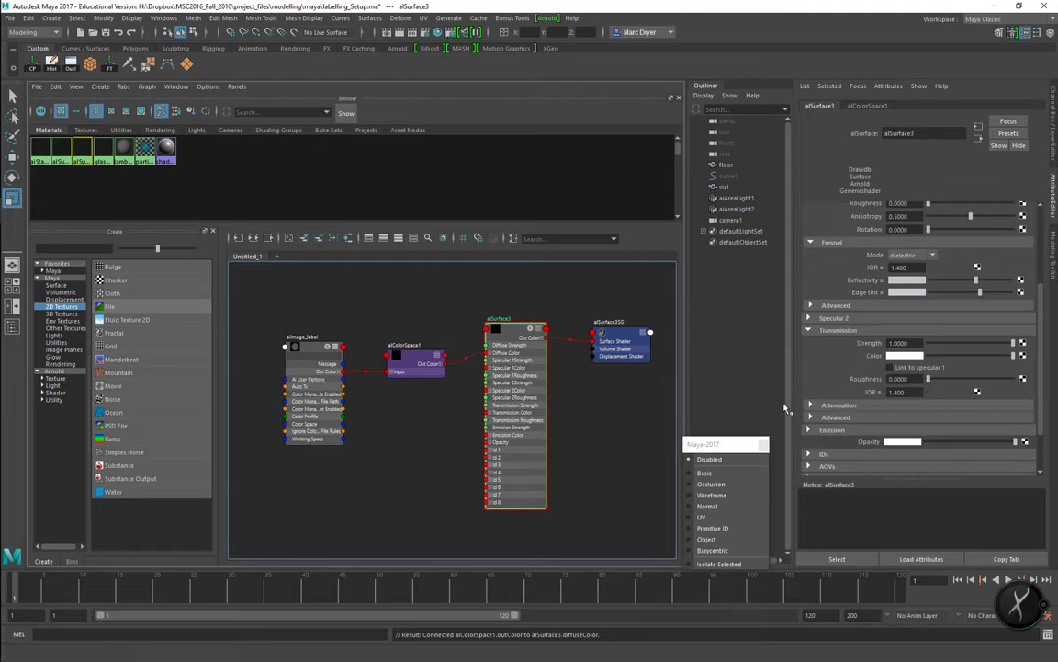
drag(413, 376, 412, 322)
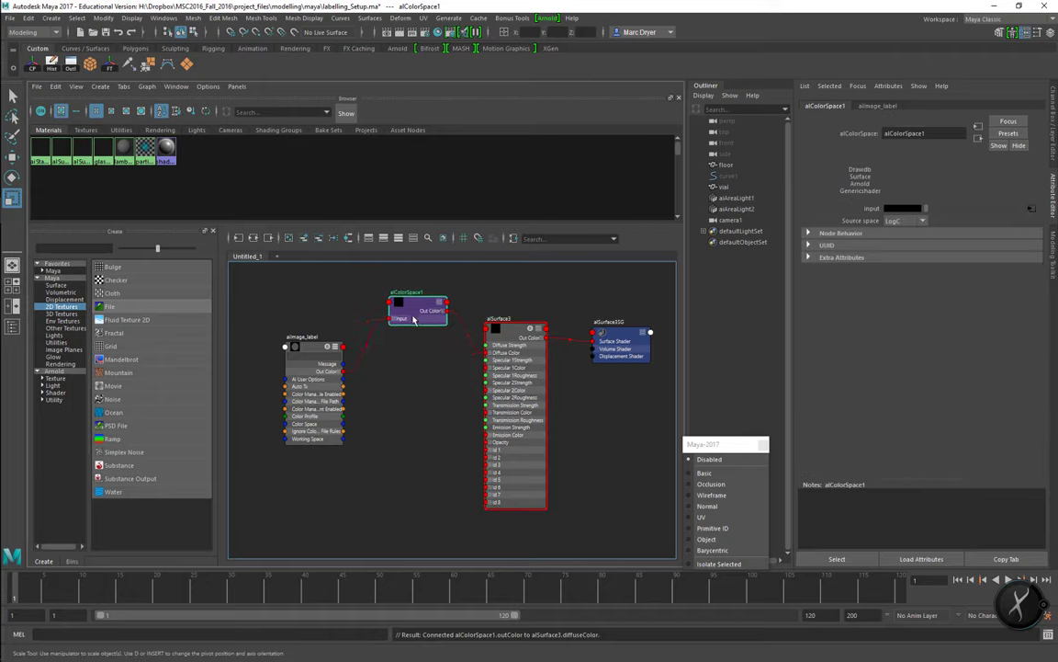
drag(311, 349, 326, 352)
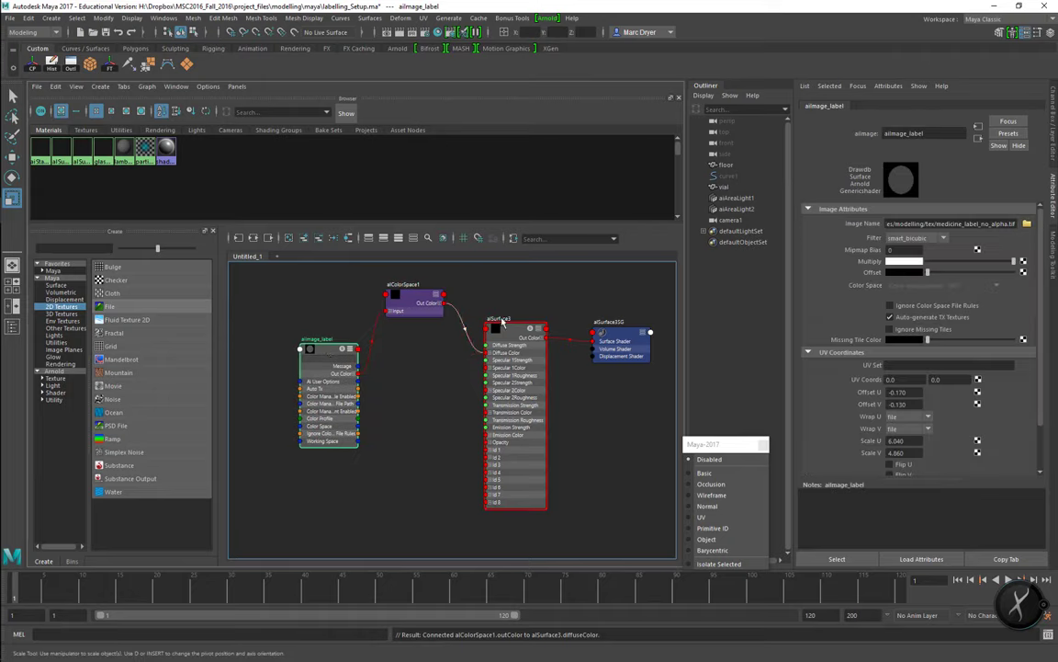
click(508, 357)
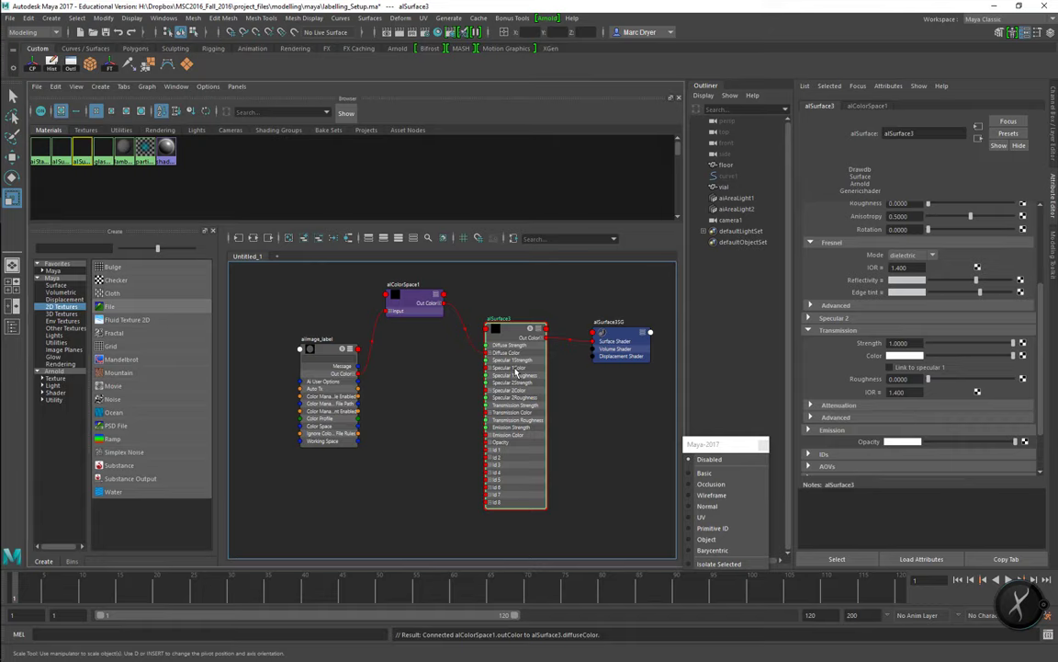
Examine the medicine_label.psd artwork in Photoshop and return to Maya.
key(alt+Tab)
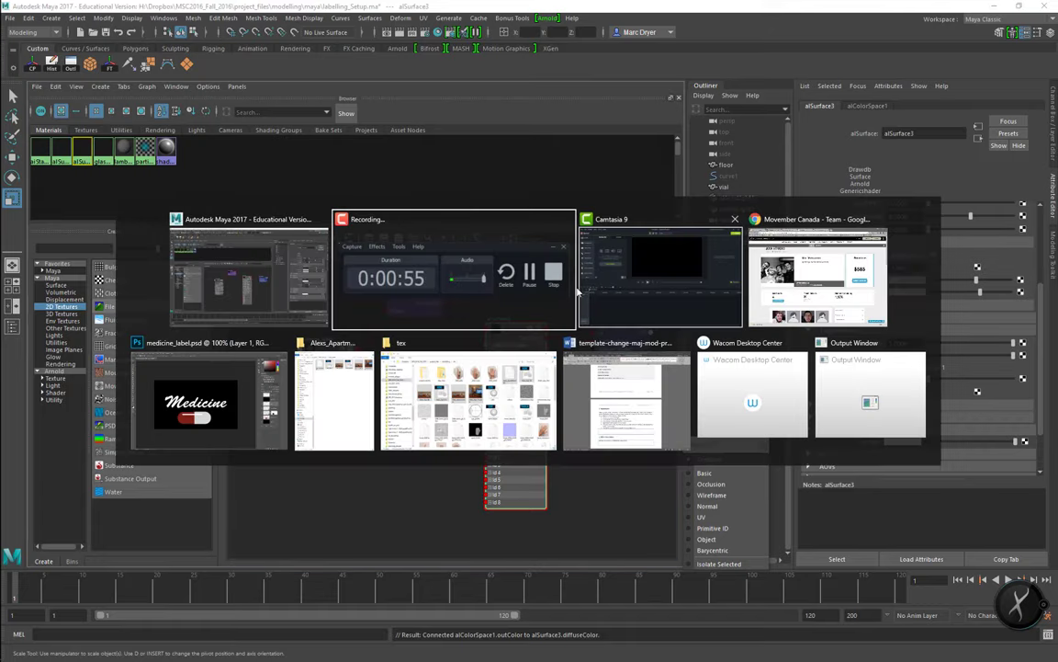
click(213, 382)
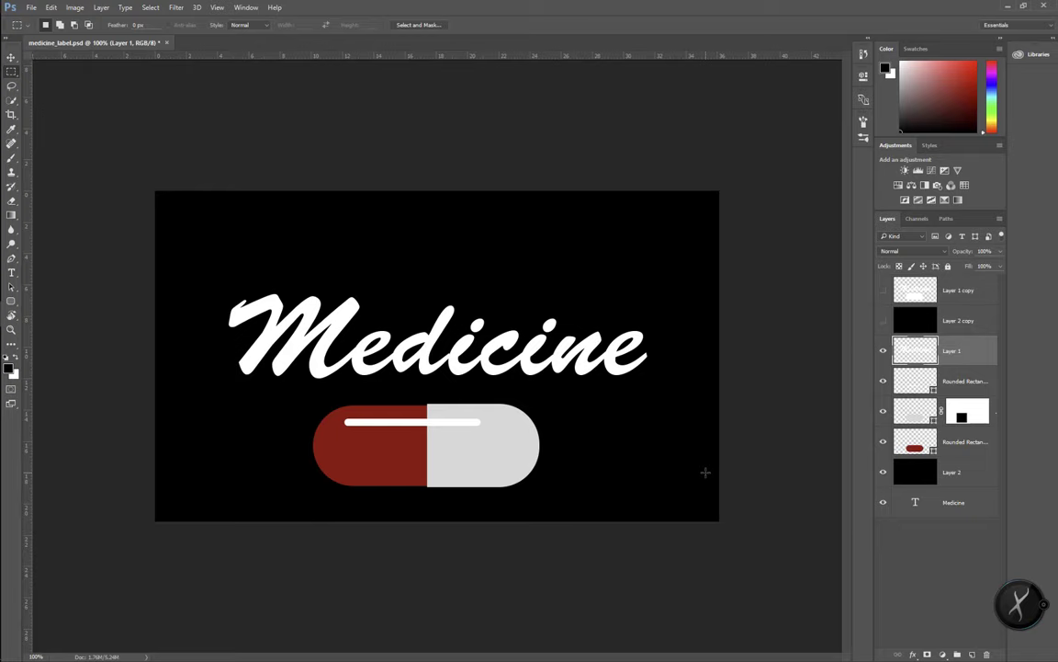
key(alt+Tab)
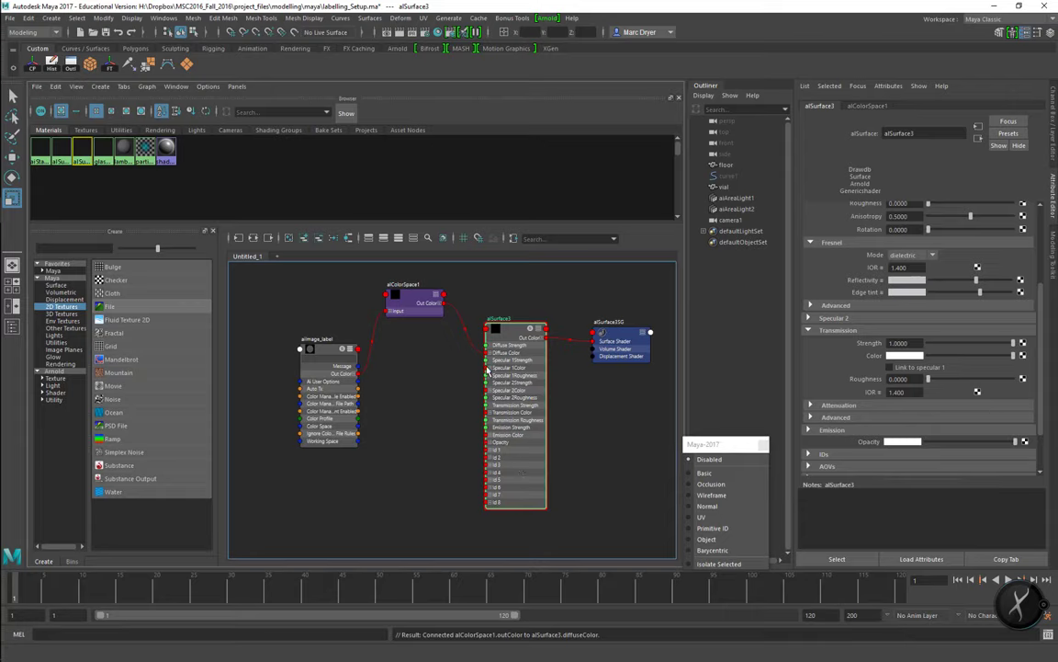
Select the vial in the perspective view and display its UVs in the UV Editor beside the model.
key(space)
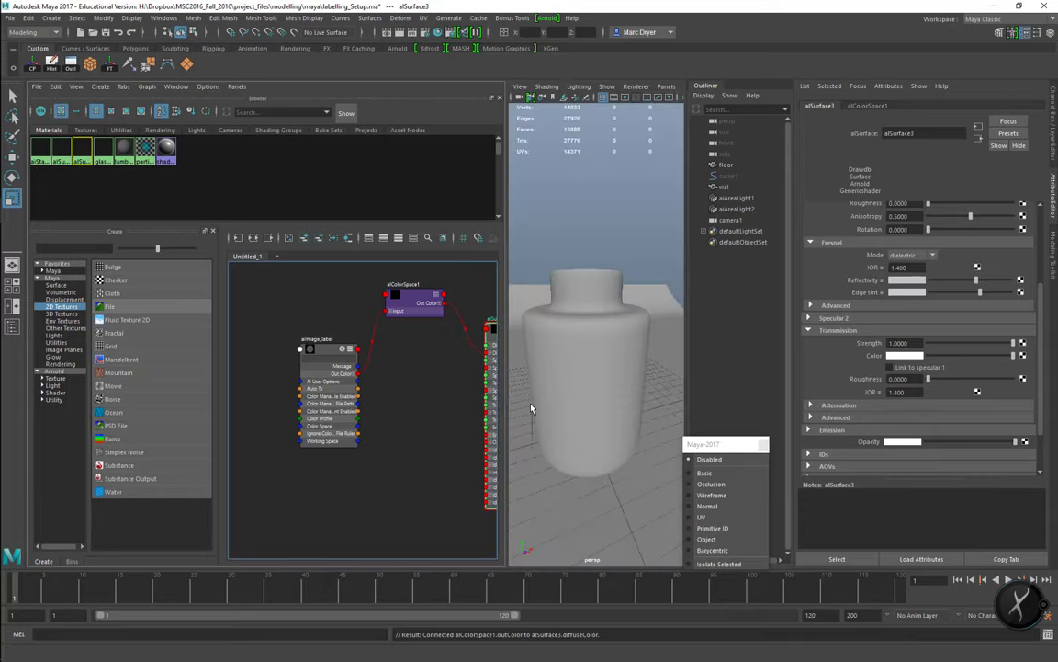
key(space)
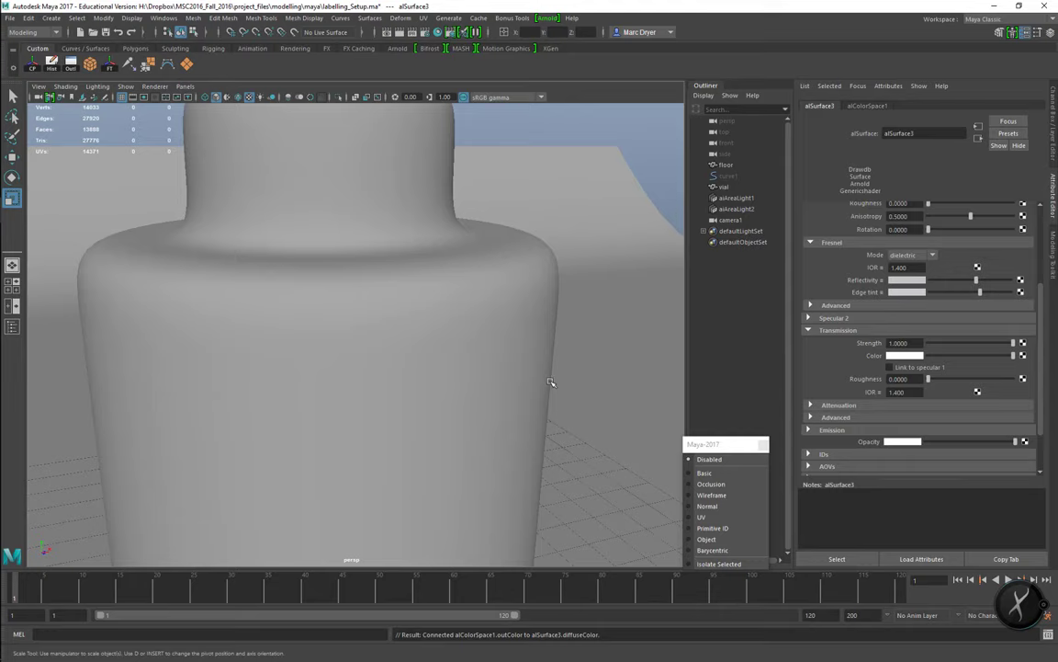
alt+right_drag(551, 382, 314, 380)
click(360, 382)
alt+drag(357, 377, 428, 379)
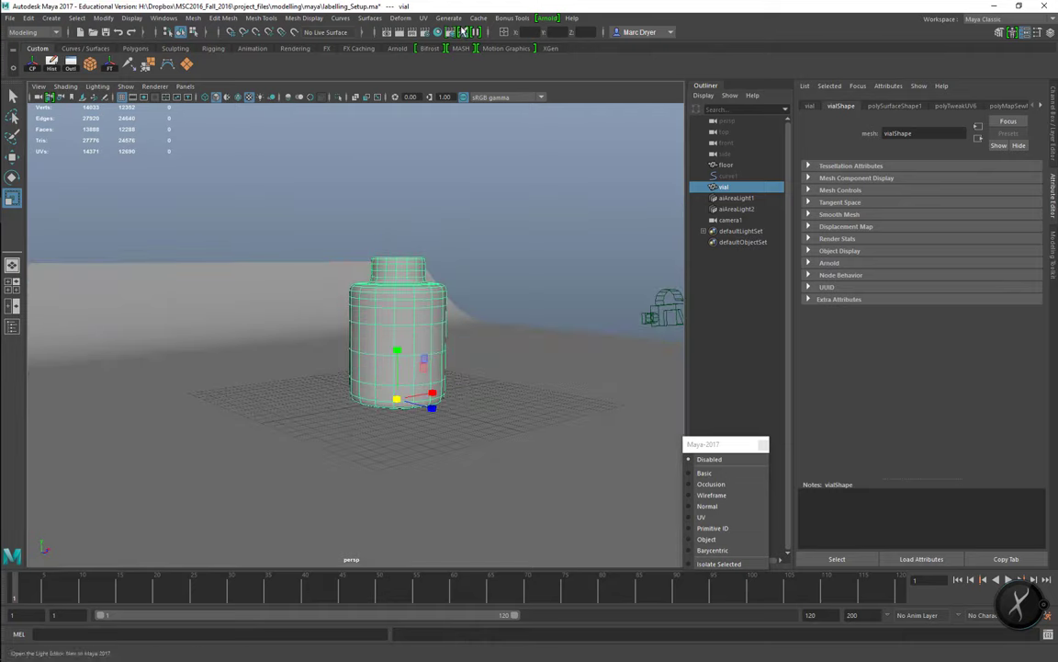
click(428, 19)
click(434, 42)
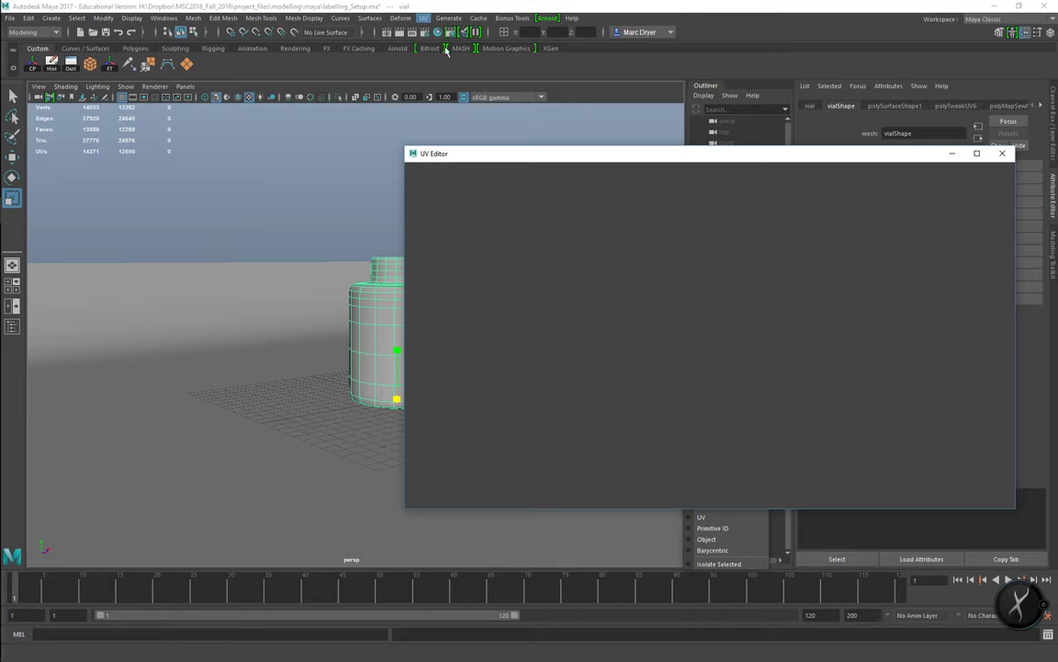
drag(572, 153, 625, 88)
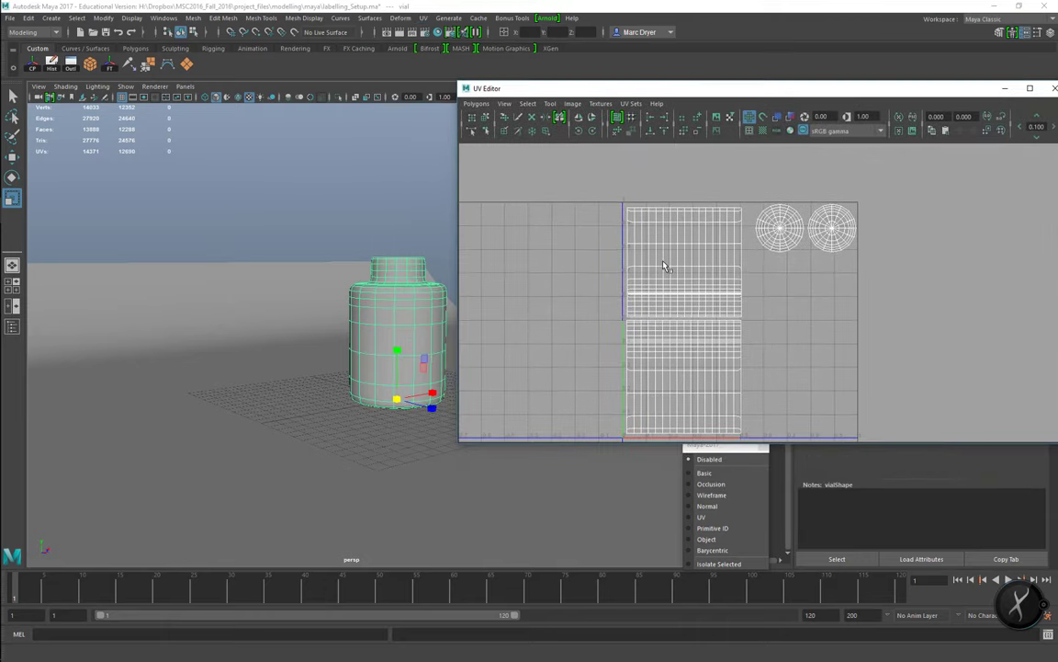
Select the upper rectangular UV shell and examine which inner surfaces of the vial it covers.
right_drag(666, 259, 673, 255)
click(688, 268)
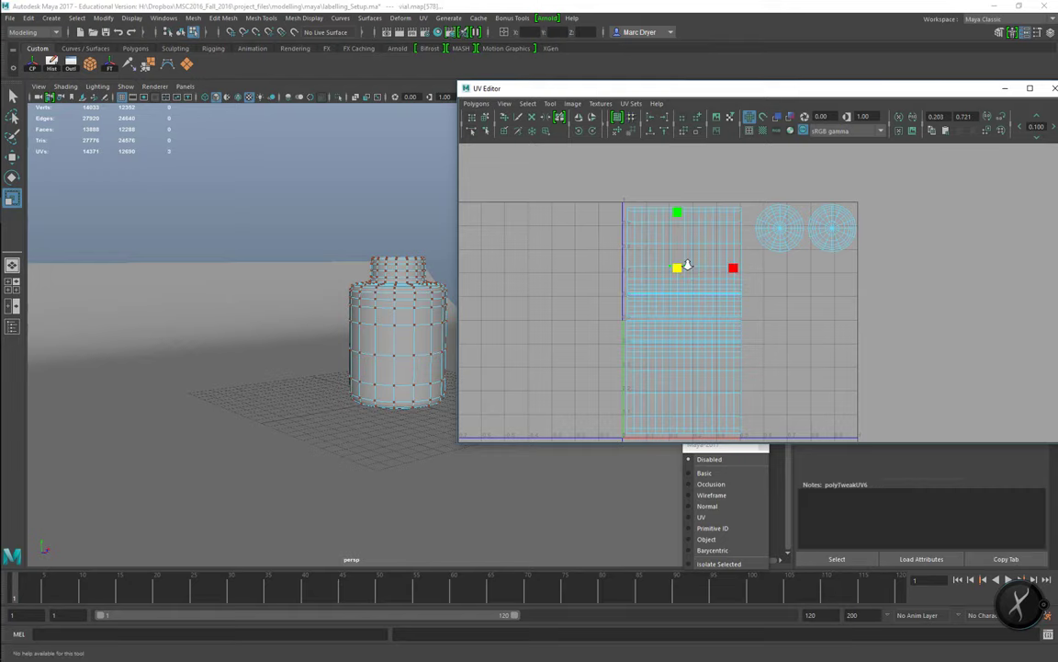
ctrl+right_drag(689, 269, 699, 262)
alt+drag(392, 301, 347, 347)
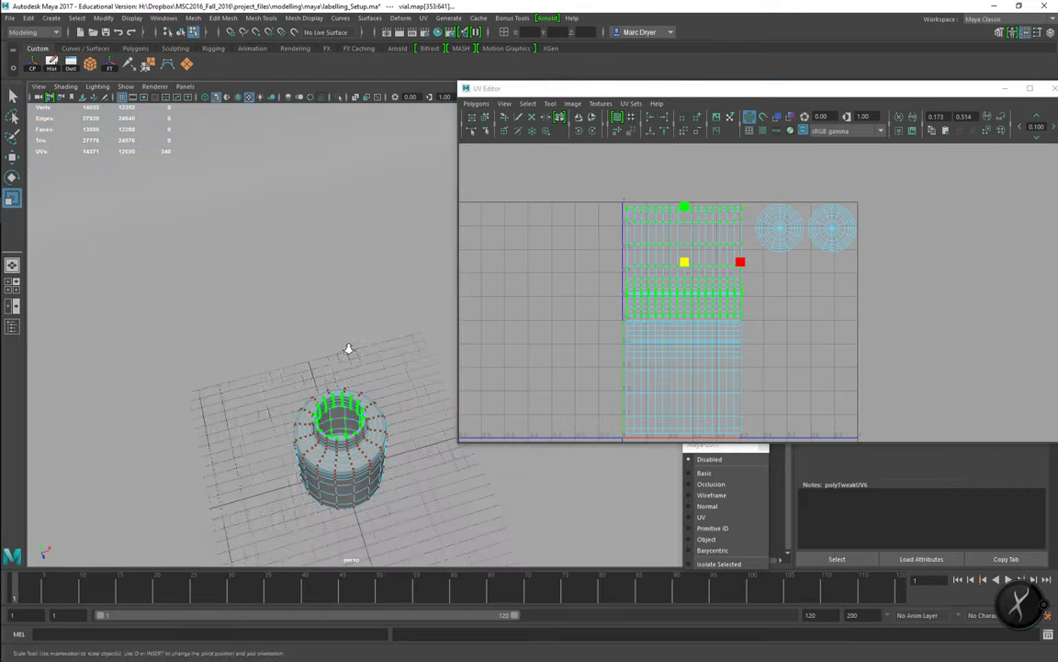
alt+right_drag(348, 348, 443, 347)
alt+middle_drag(347, 317, 368, 239)
alt+right_drag(276, 266, 327, 361)
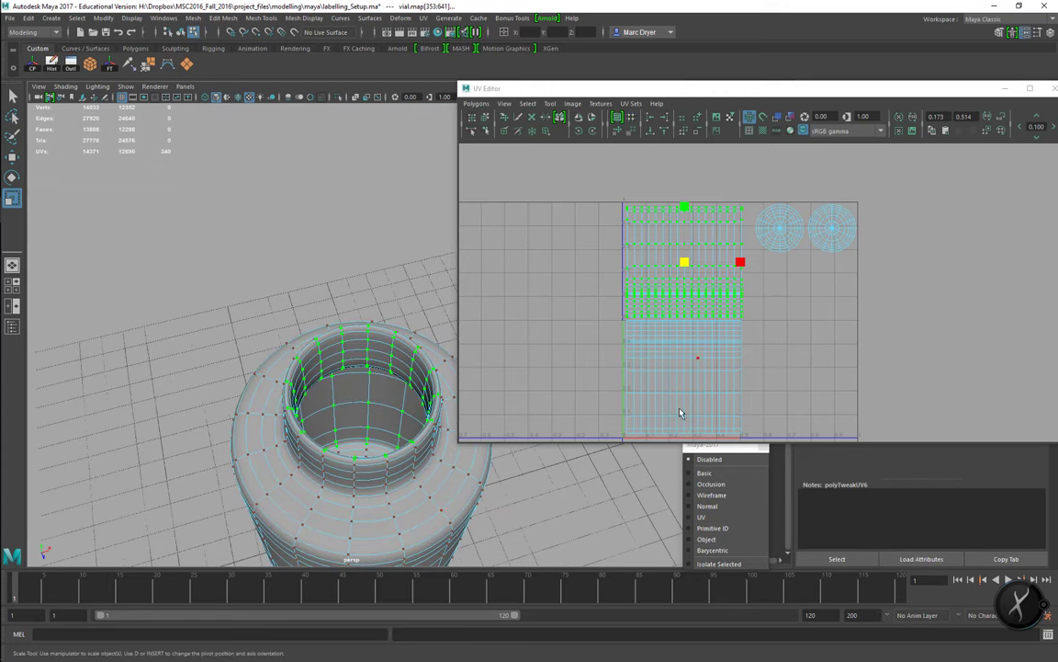
Select the lower rectangular UV shell and examine which outer surfaces of the vial it covers.
click(716, 396)
ctrl+right_drag(687, 383, 750, 352)
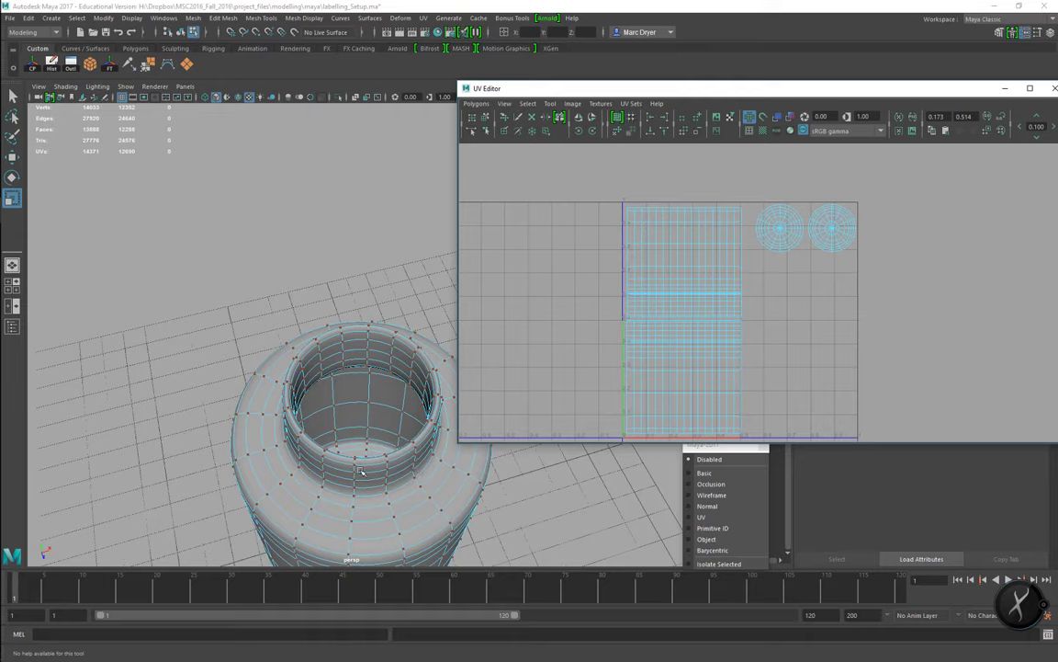
drag(682, 410, 689, 423)
ctrl+right_drag(690, 409, 737, 392)
alt+drag(365, 481, 335, 381)
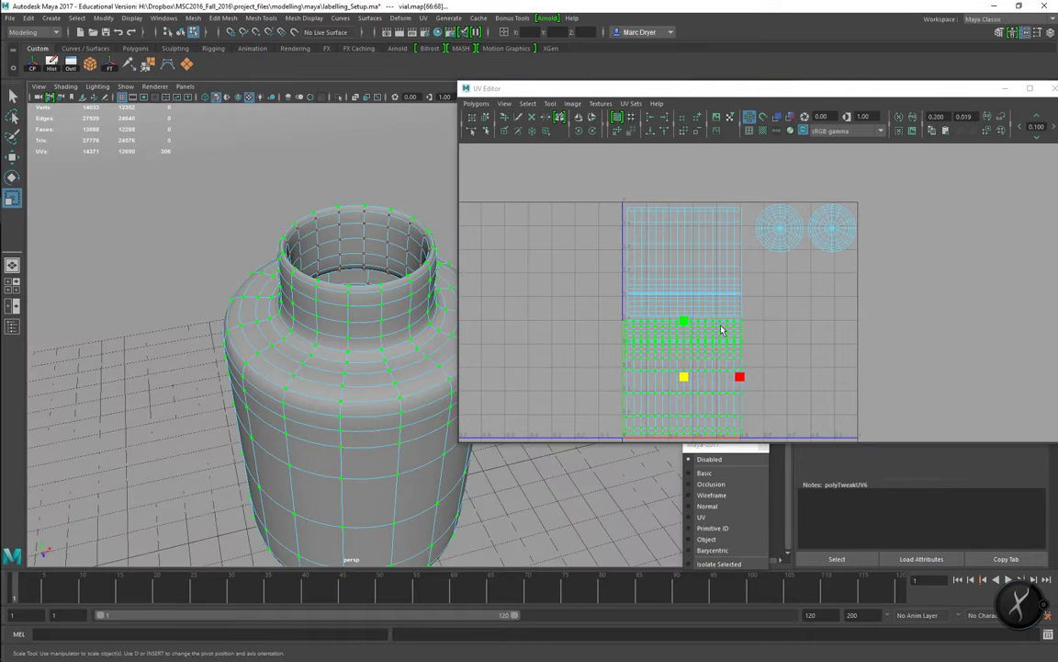
Select the two circular UV shells and examine the corresponding areas on the vial.
drag(746, 198, 872, 268)
alt+drag(368, 349, 305, 407)
alt+drag(333, 484, 329, 451)
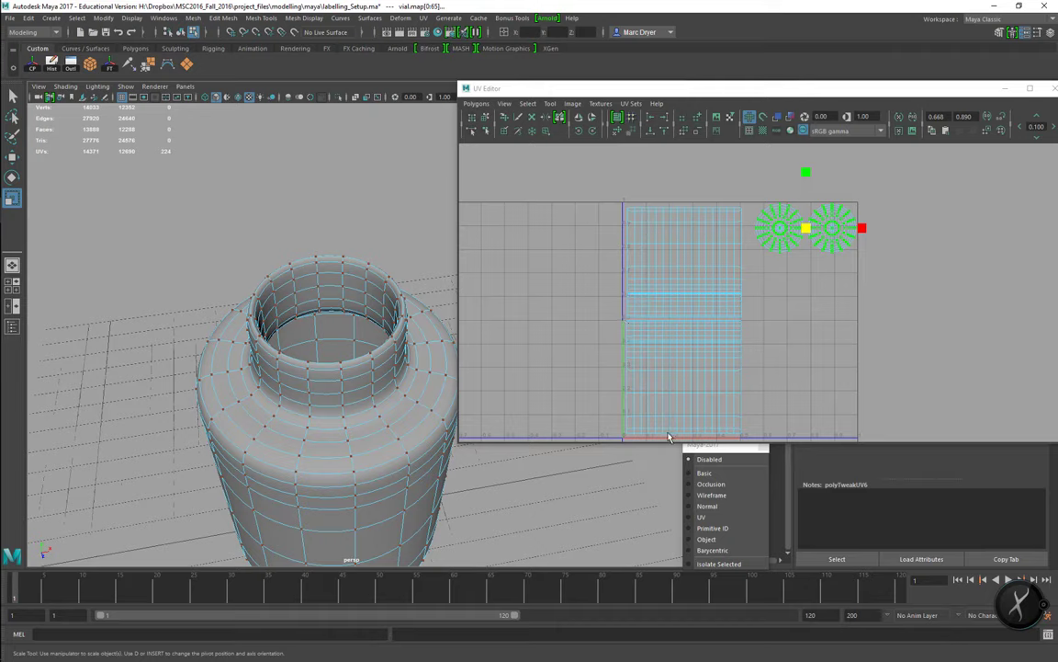
Try scaling the lower rectangular UV shell horizontally and undo the change.
drag(631, 342, 663, 372)
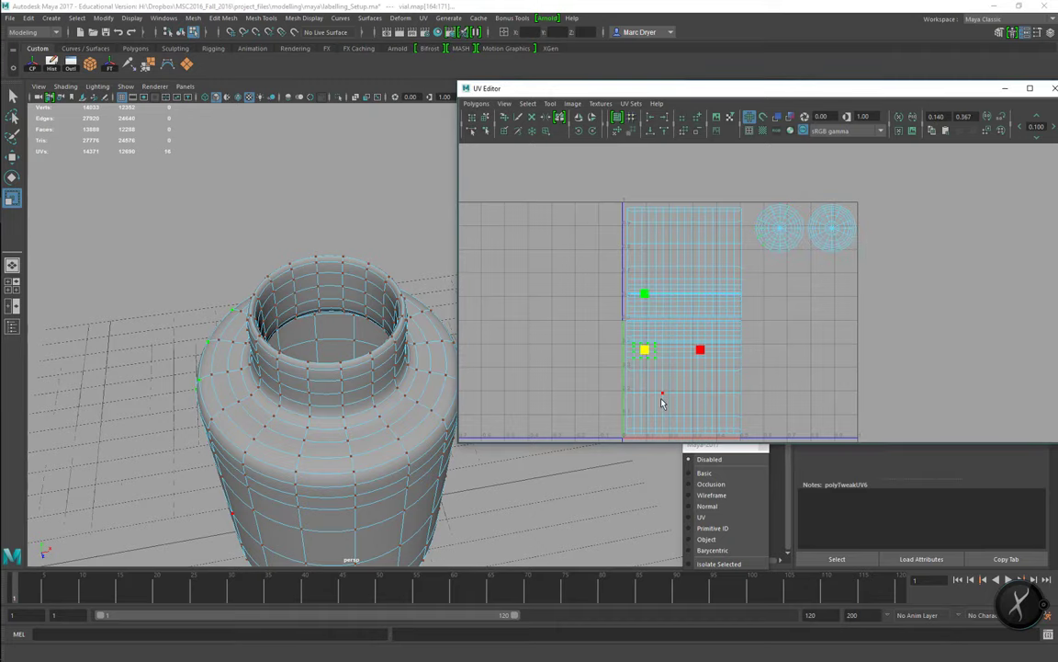
ctrl+right_drag(663, 371, 708, 372)
drag(741, 378, 813, 393)
key(ctrl+z)
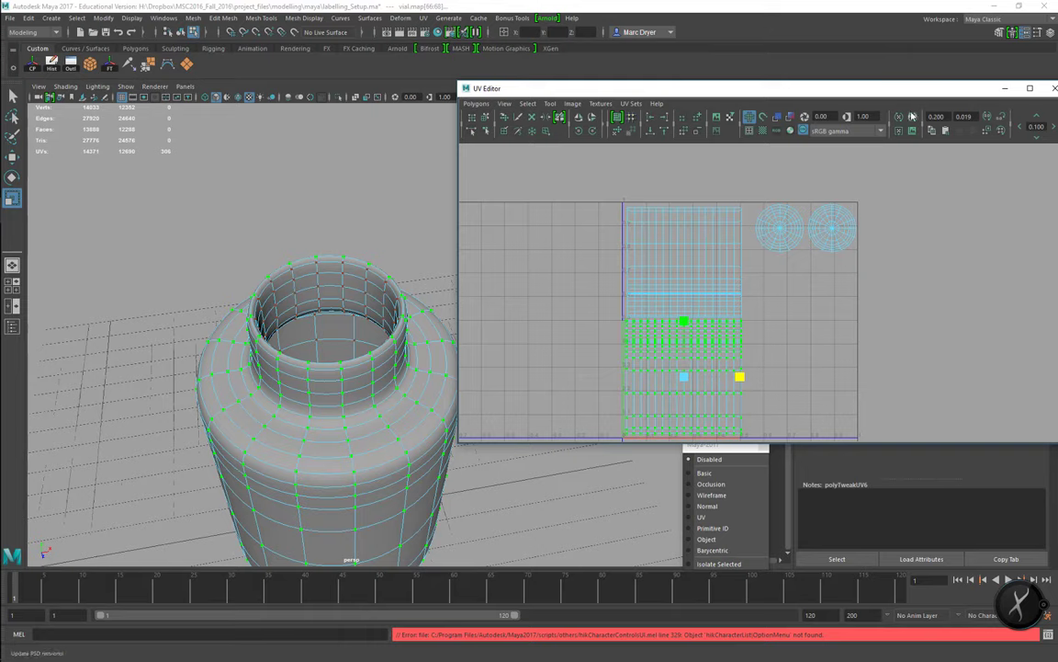
Close the UV Editor, return the vial to object selection and show the Arnold attributes of vialShape.
drag(902, 92, 791, 78)
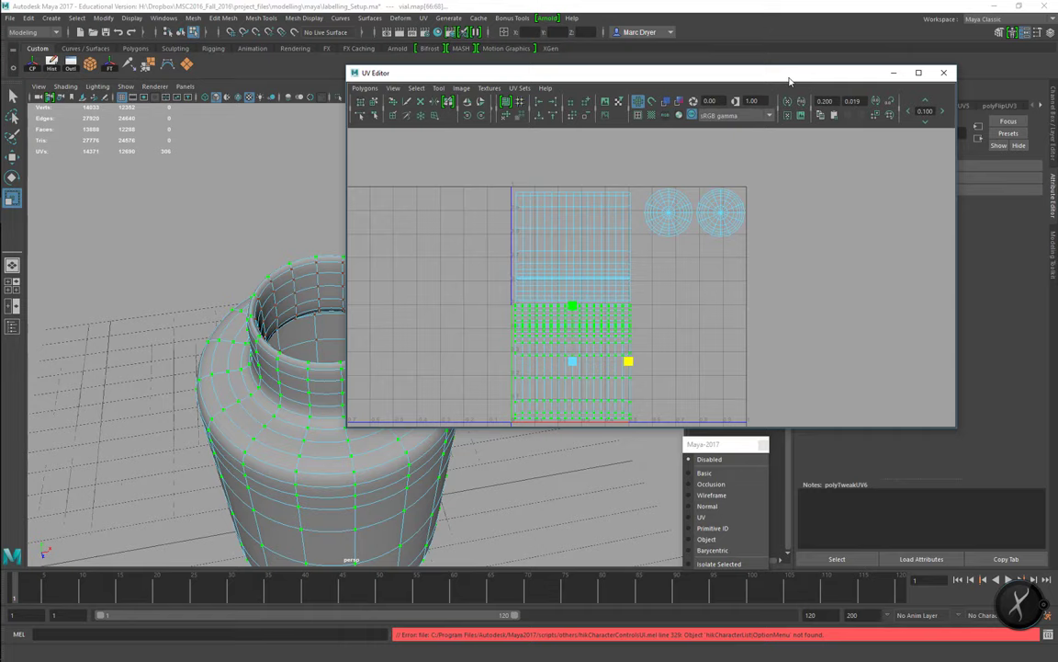
click(943, 73)
right_drag(453, 373, 459, 307)
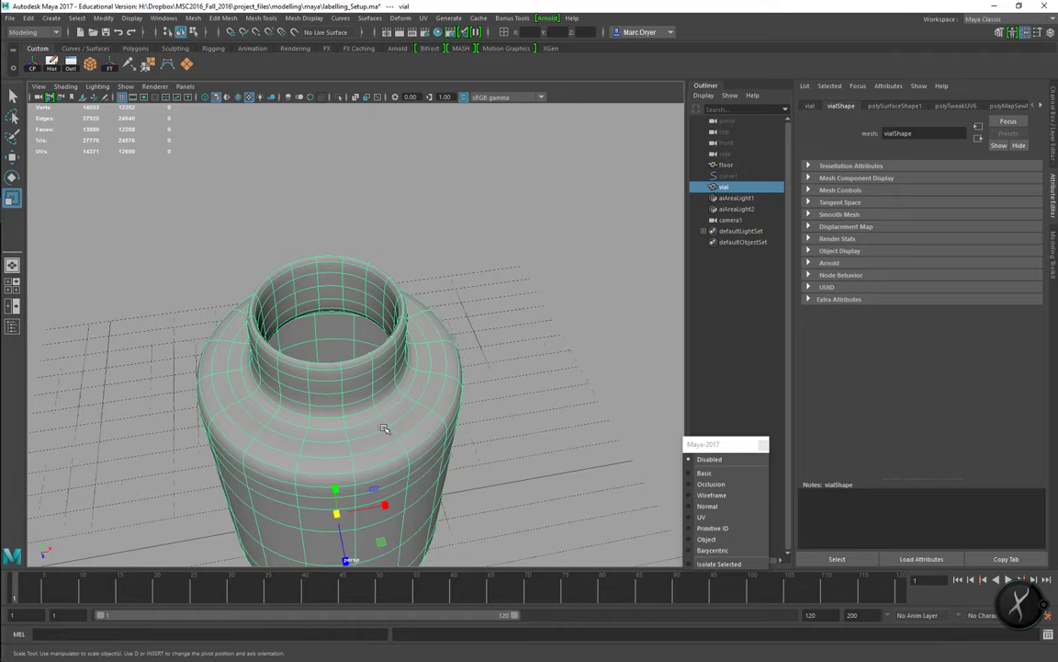
click(830, 263)
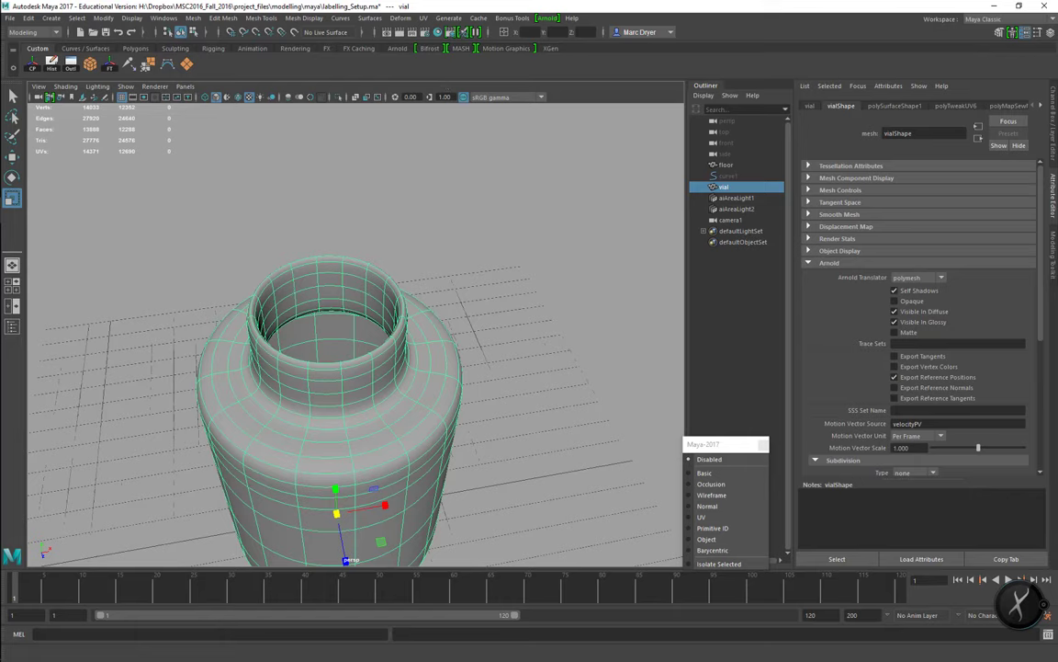
Open the Arnold render settings and check the ray depth values for refraction and transparency.
click(425, 32)
drag(863, 139, 491, 118)
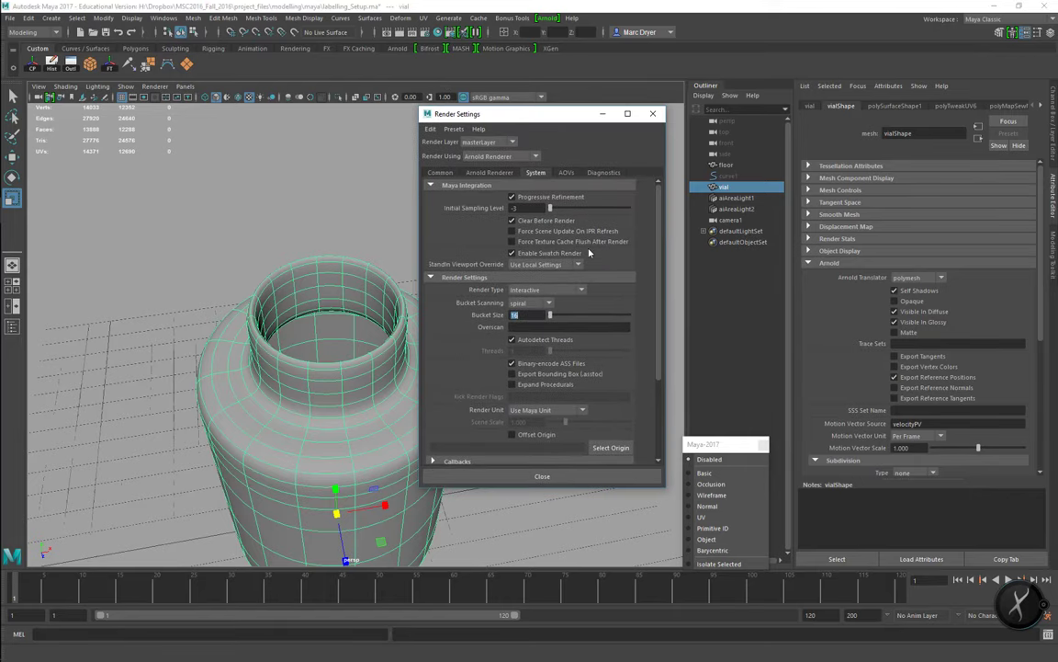
click(501, 175)
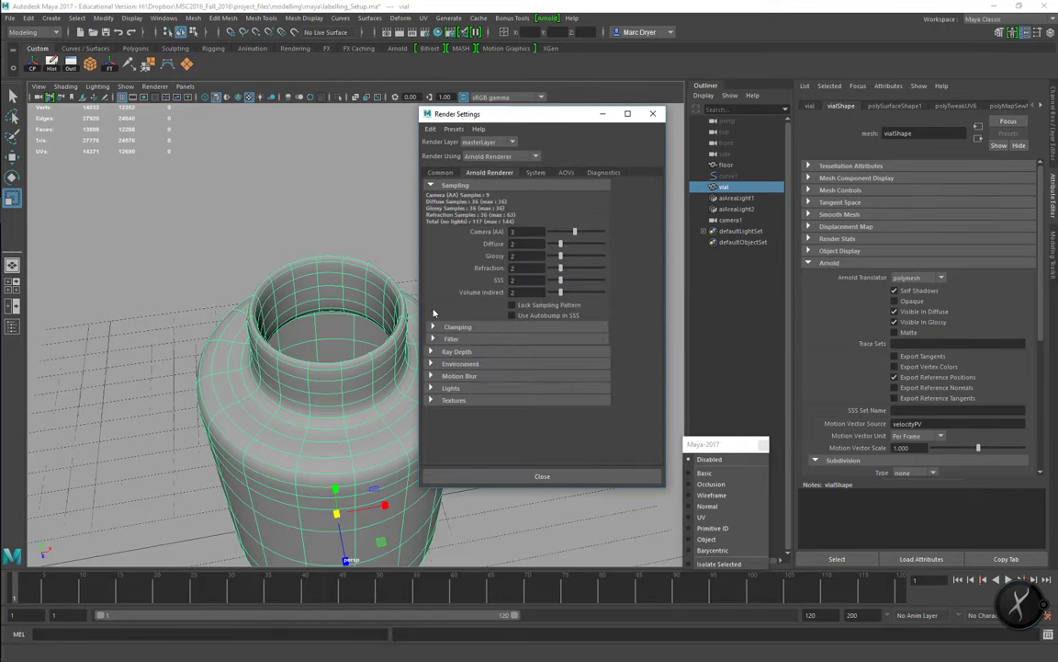
click(432, 351)
scroll(437, 342, down, 2)
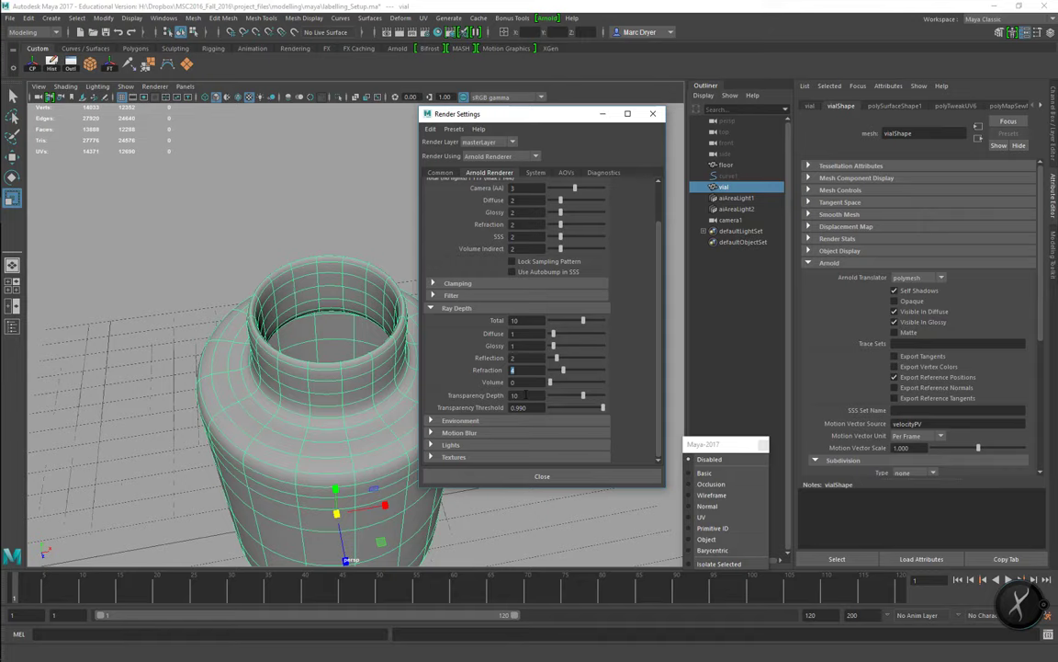
drag(522, 396, 495, 397)
Examine the vial's inner and outer walls in wireframe, restore shaded display and recheck the refraction ray depth.
alt+drag(335, 374, 216, 368)
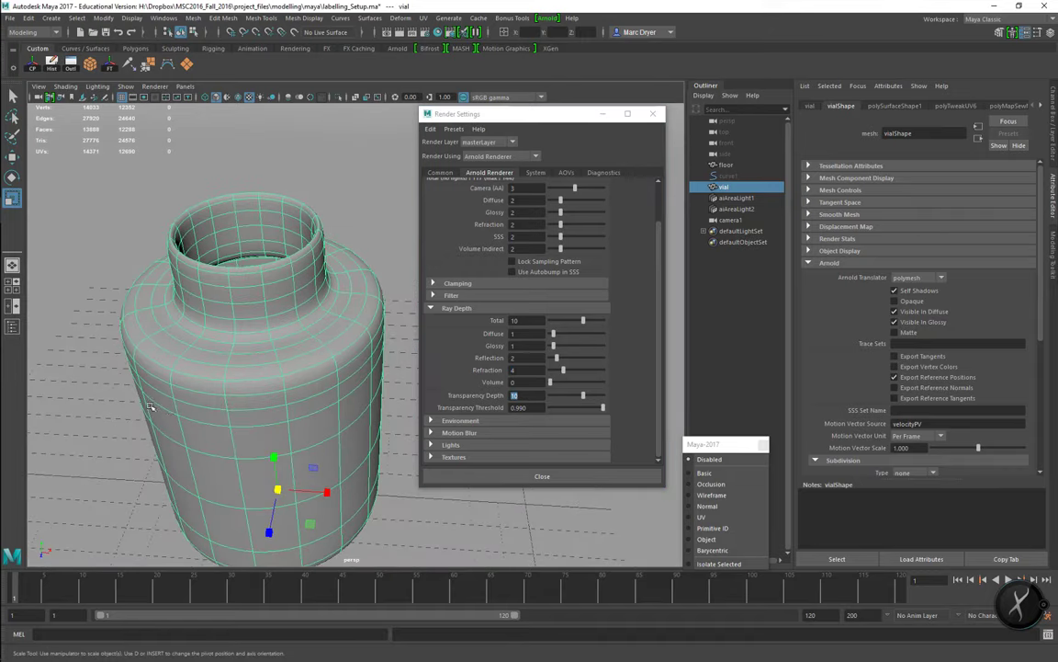
key(4)
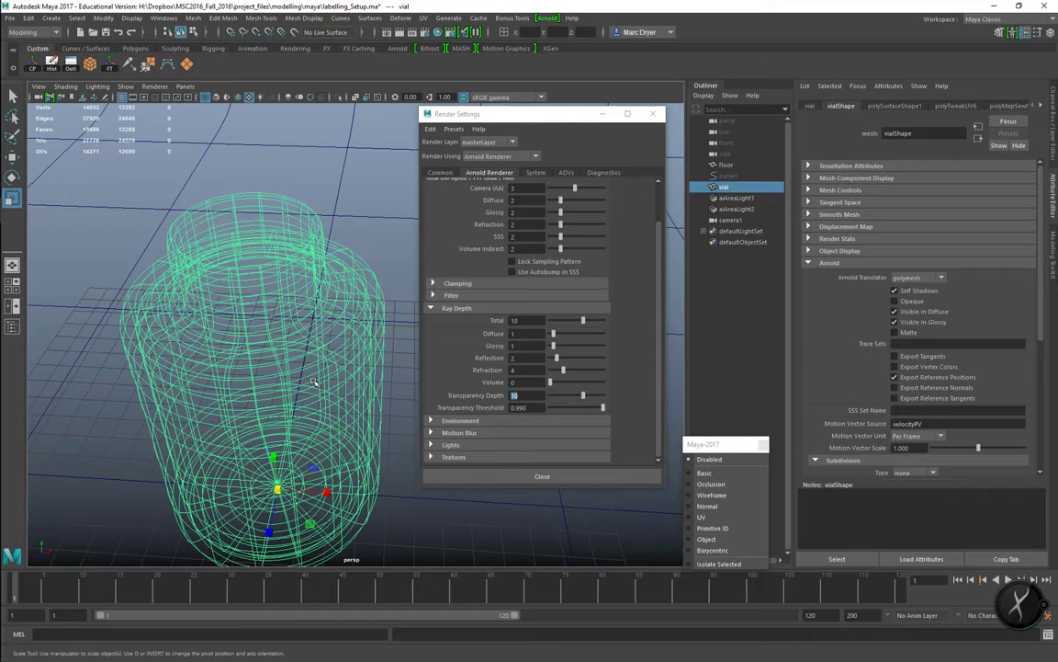
key(5)
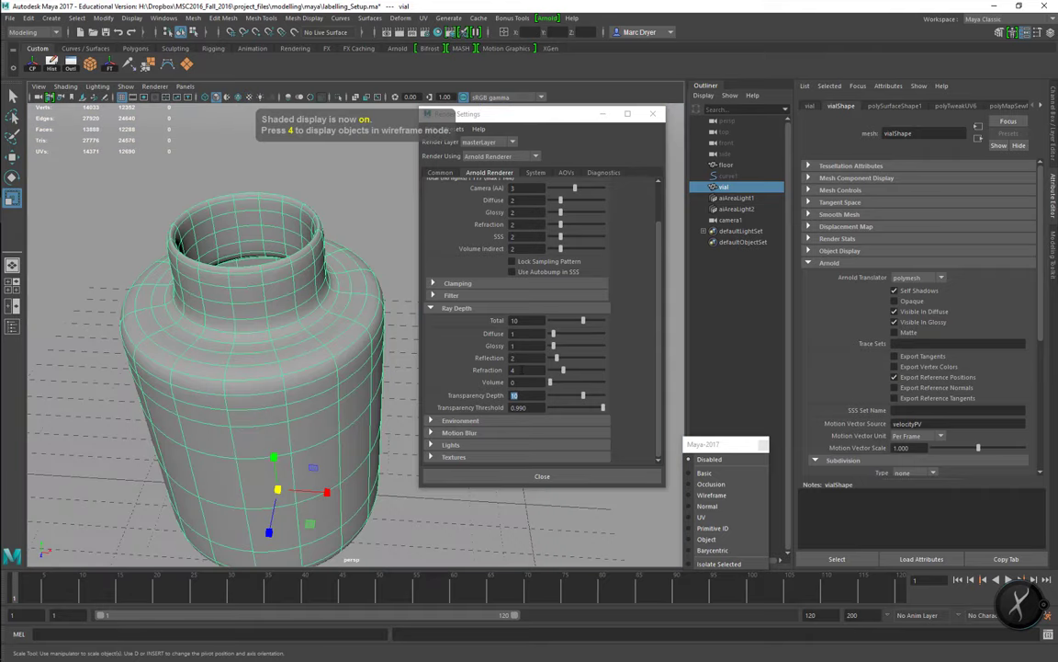
drag(522, 369, 505, 371)
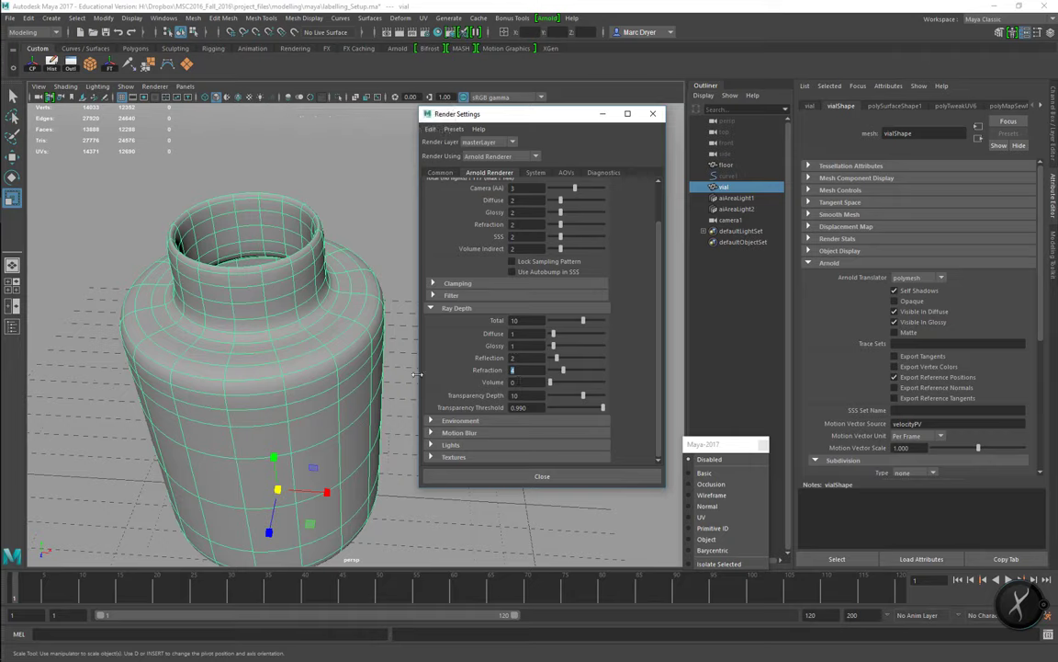
Render the vial in the Arnold RenderView with a crop region around its lower half, keeping the render settings visible beside it.
alt+right_drag(375, 327, 313, 319)
alt+drag(313, 319, 342, 290)
click(547, 17)
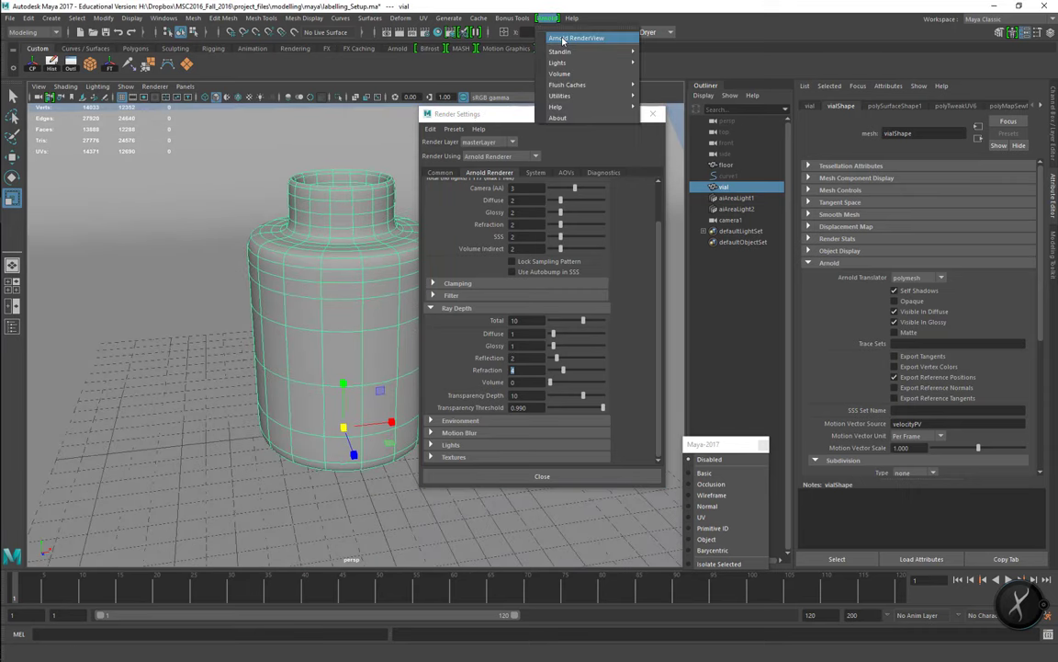
click(563, 39)
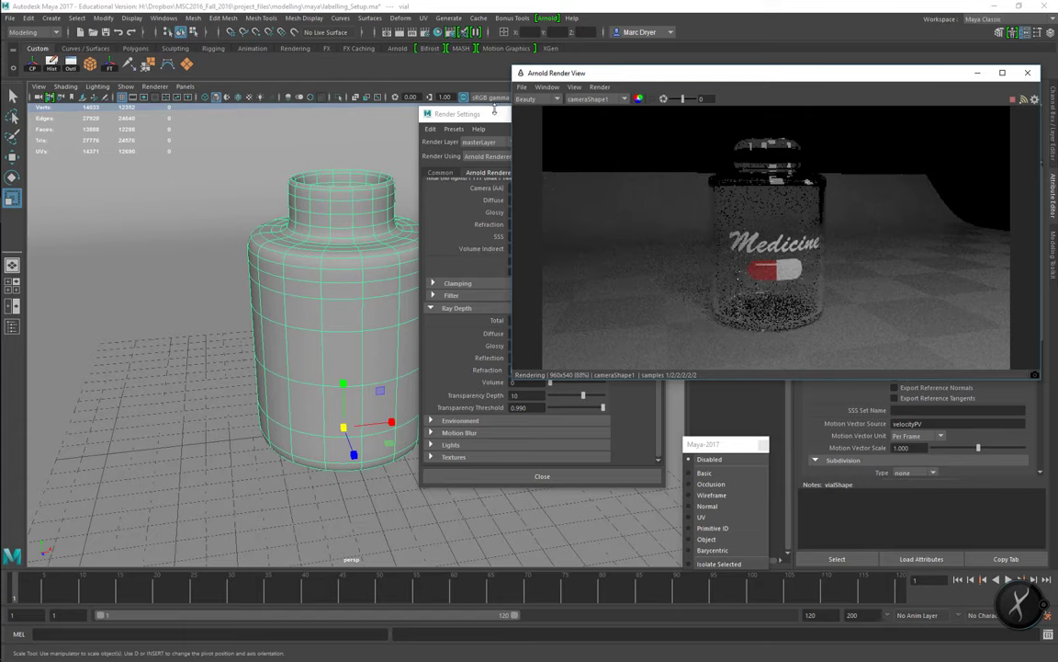
drag(446, 112, 482, 473)
drag(690, 232, 856, 347)
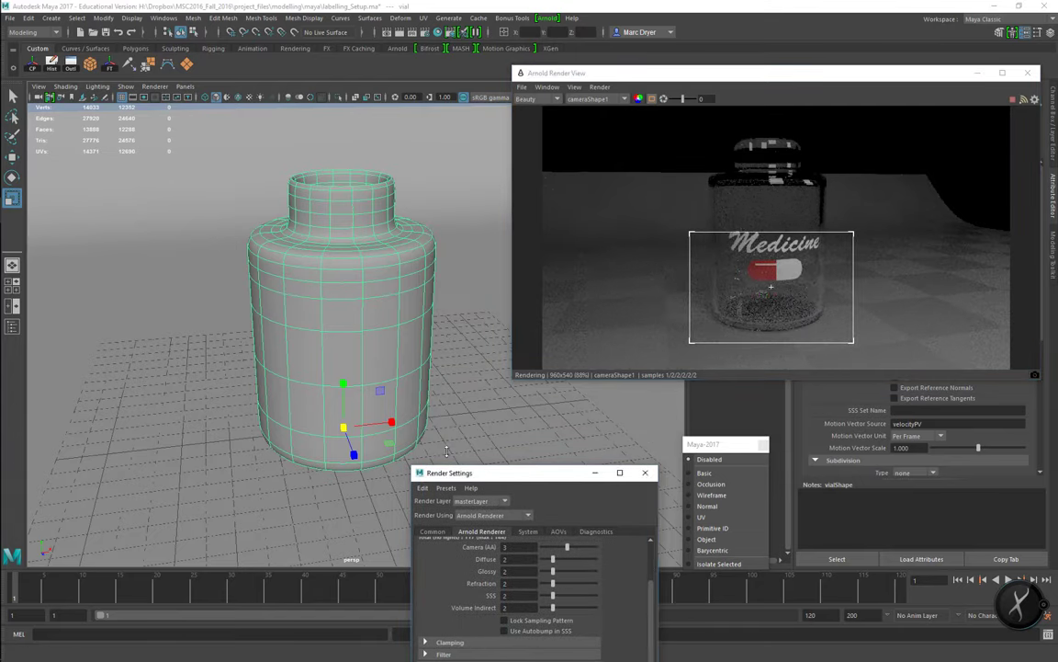
drag(496, 472, 170, 113)
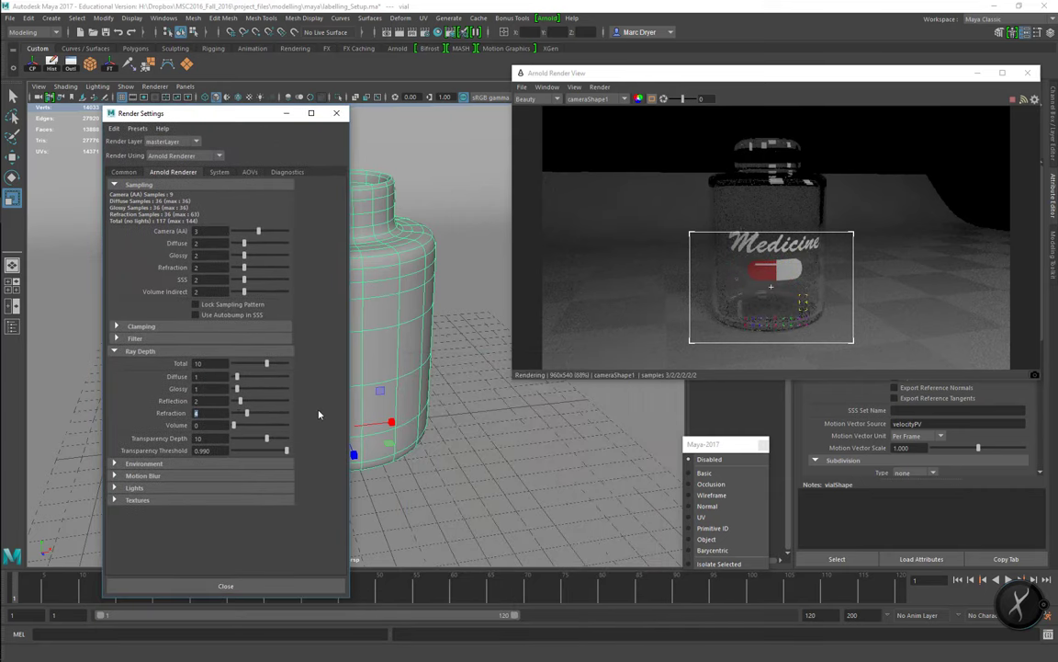
Test the render with the refraction ray depth lowered to 2, and restore it to 4.
text(1)
key(Return)
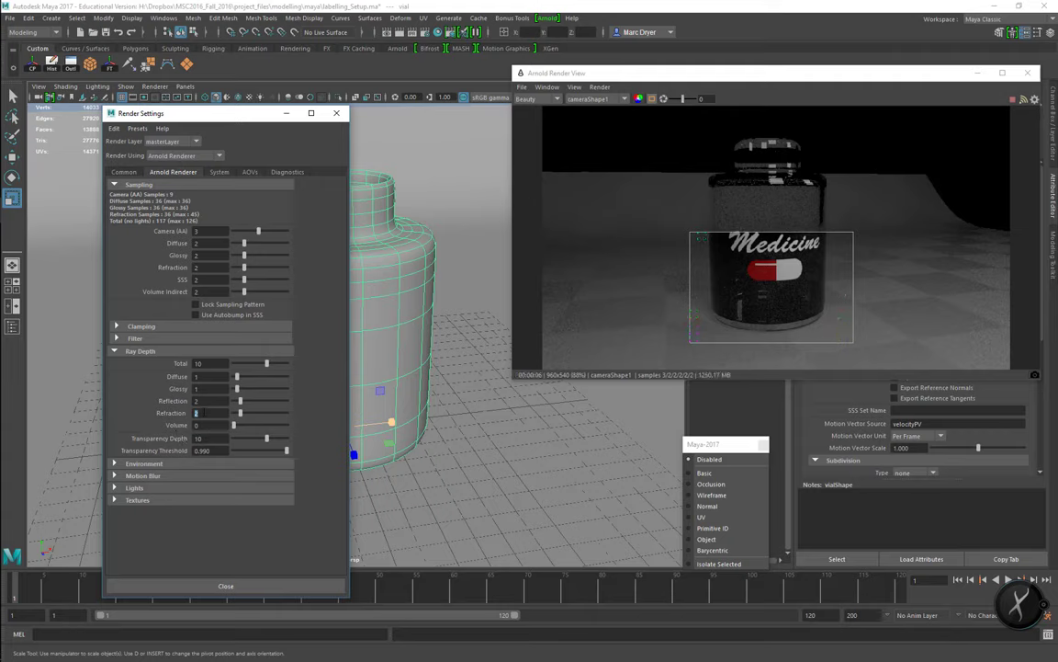
key(Return)
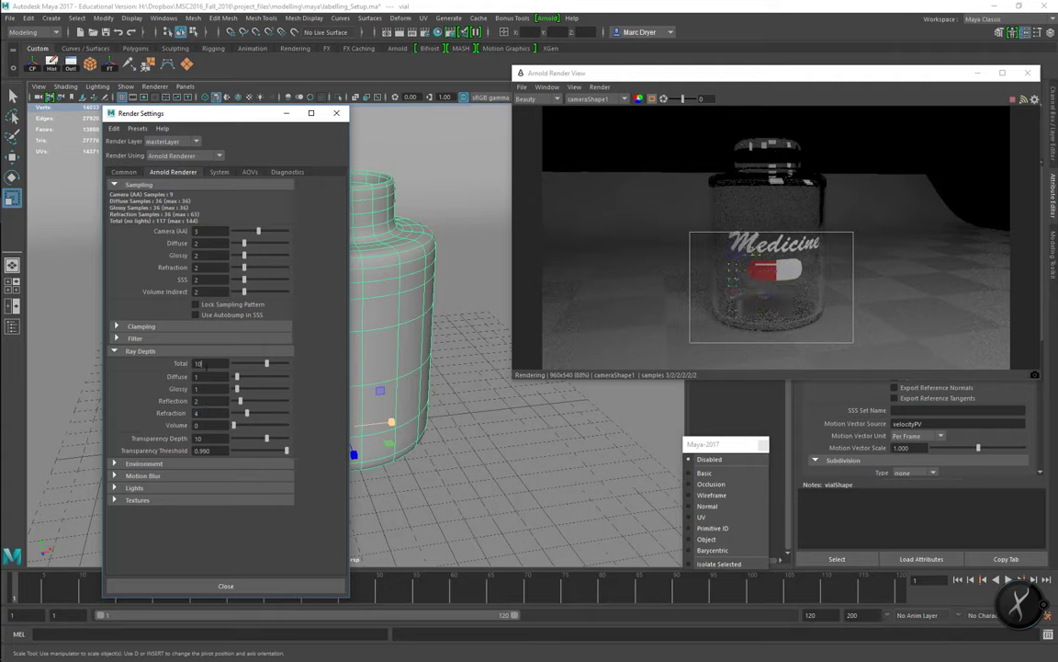
Test the render with the total ray depth at 2, and restore it to 10.
text(2)
key(Return)
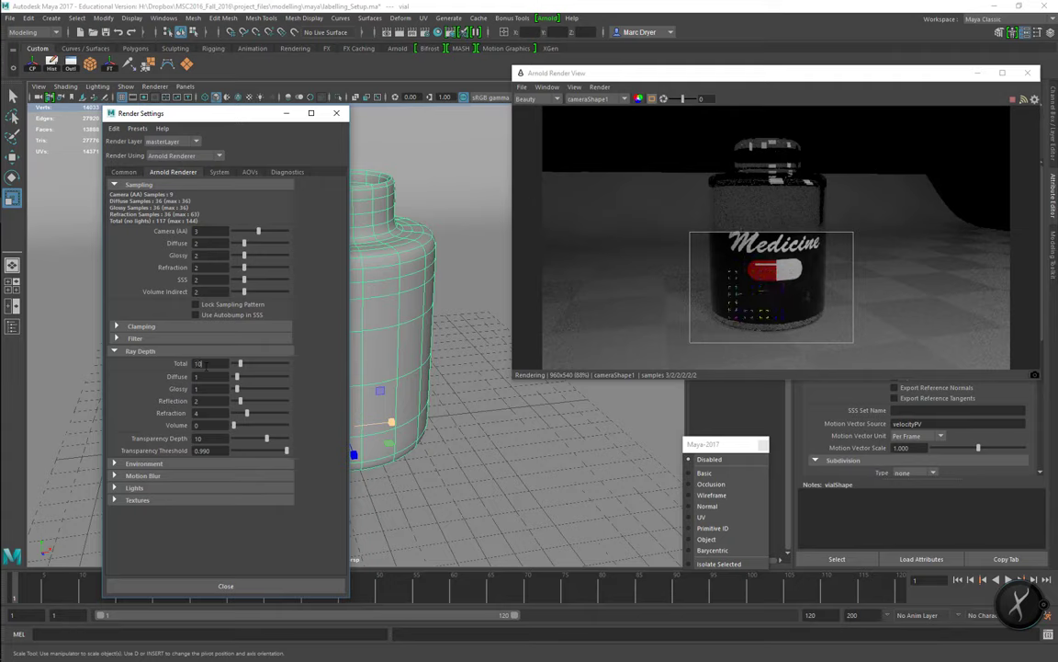
text(10)
key(Return)
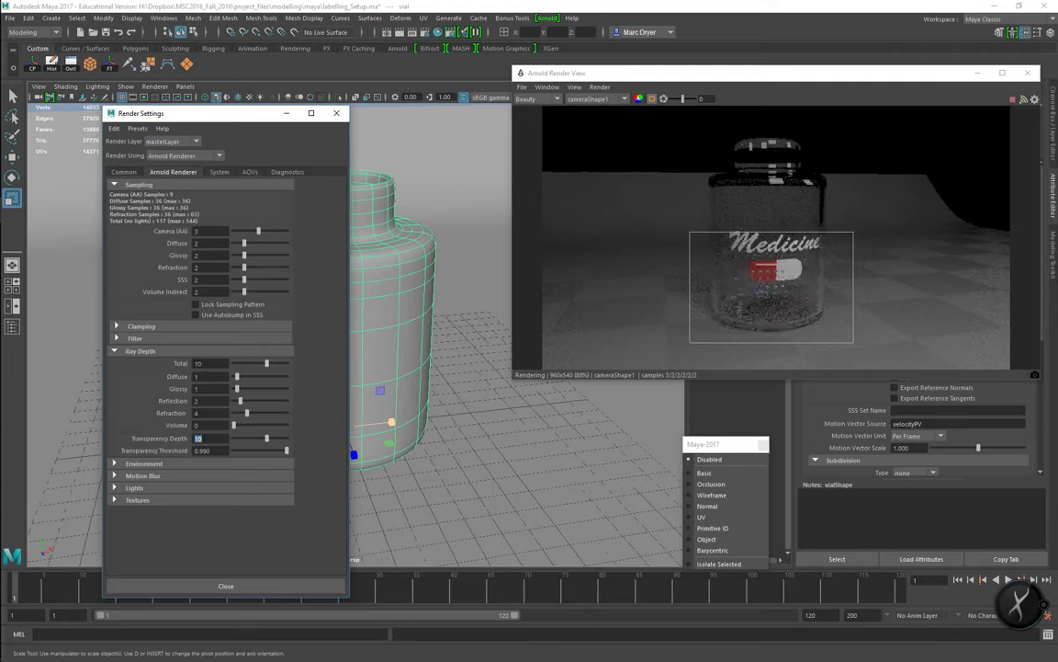
Test the render with the transparency depth at 2, and restore it to 10.
text(2)
key(Return)
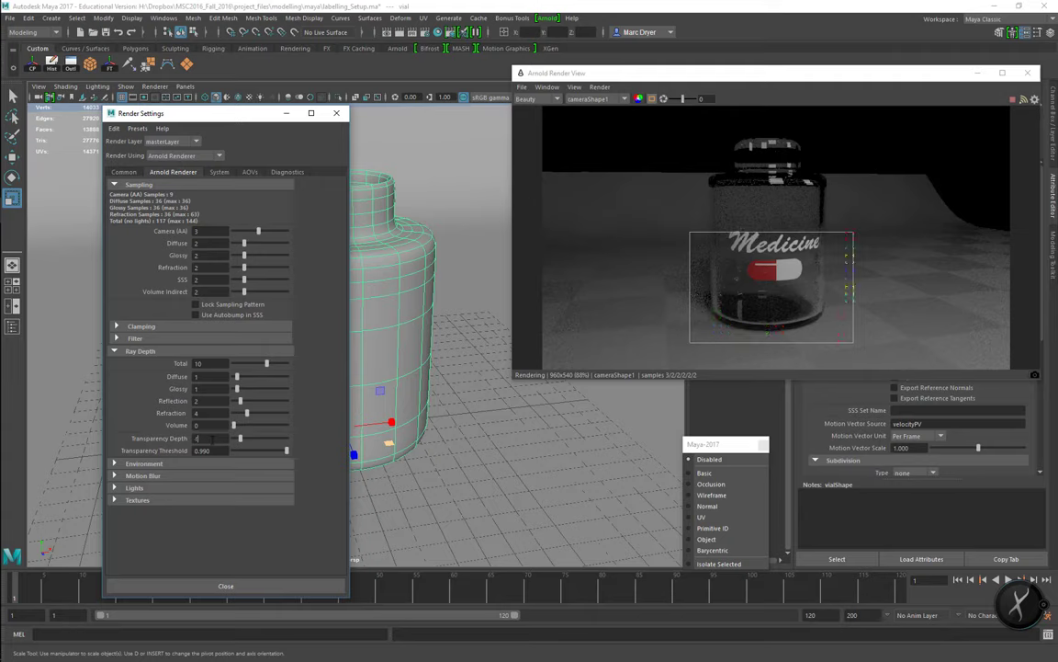
text(10)
key(Return)
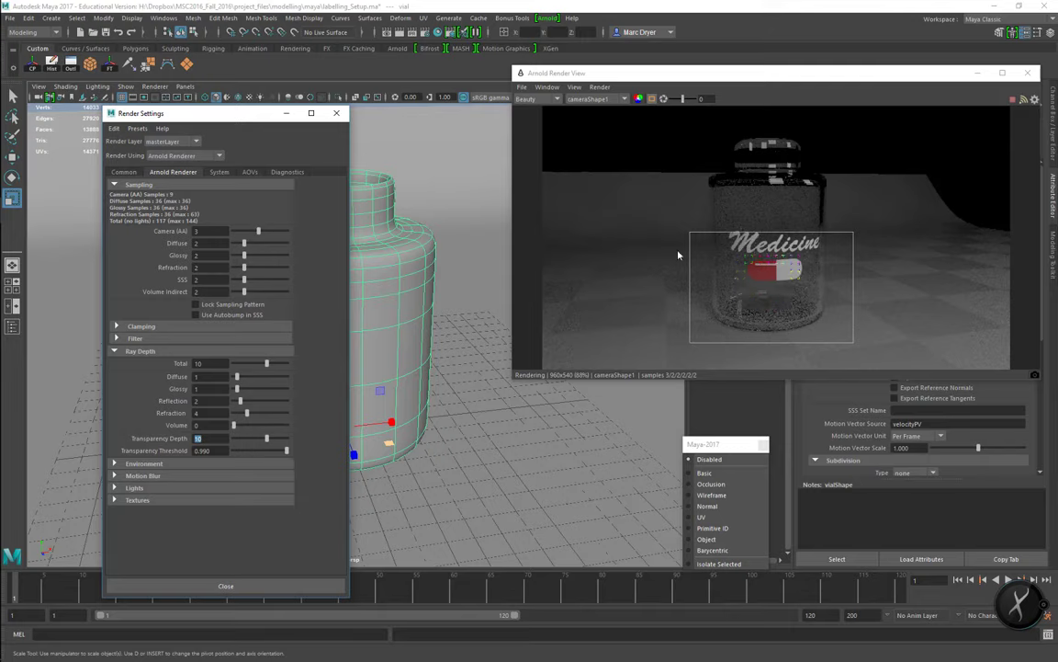
Close the Arnold RenderView and the render settings.
drag(597, 73, 490, 96)
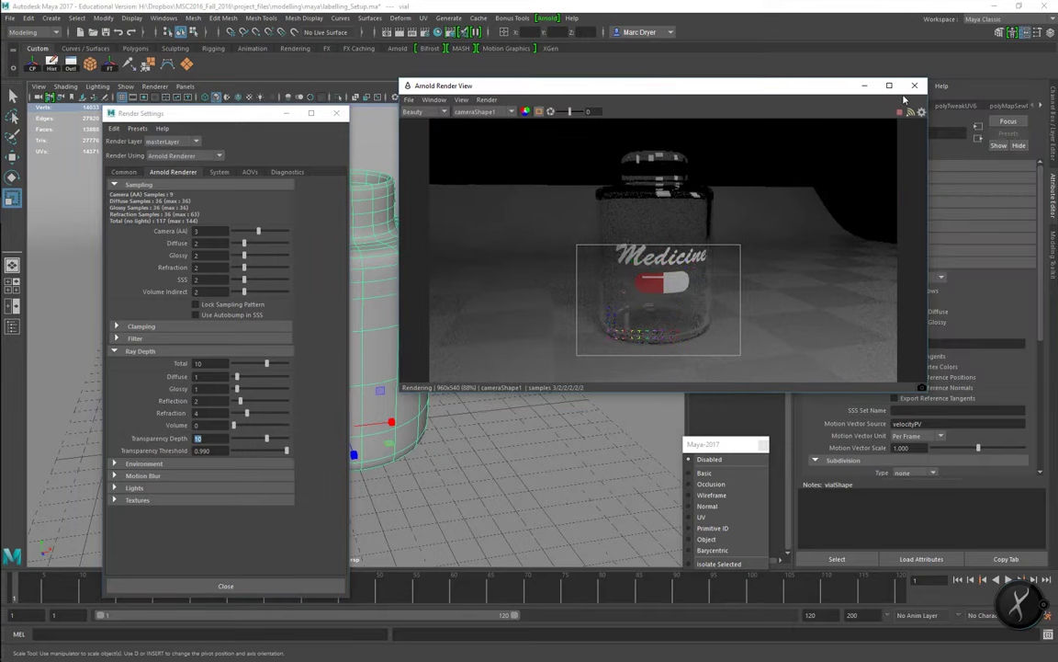
click(914, 88)
drag(260, 114, 334, 113)
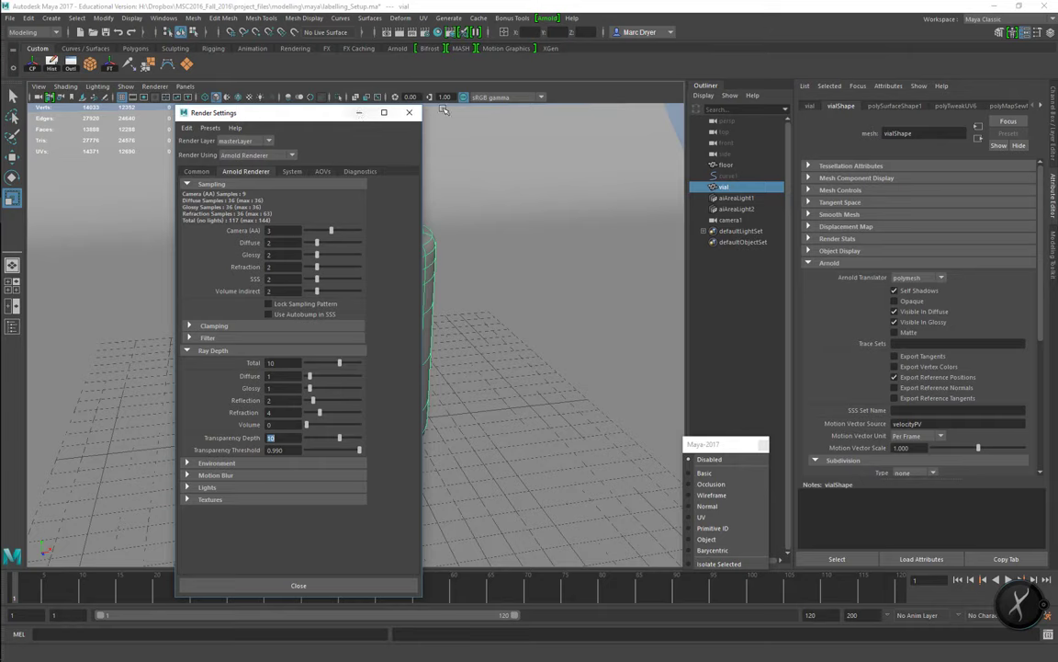
click(409, 112)
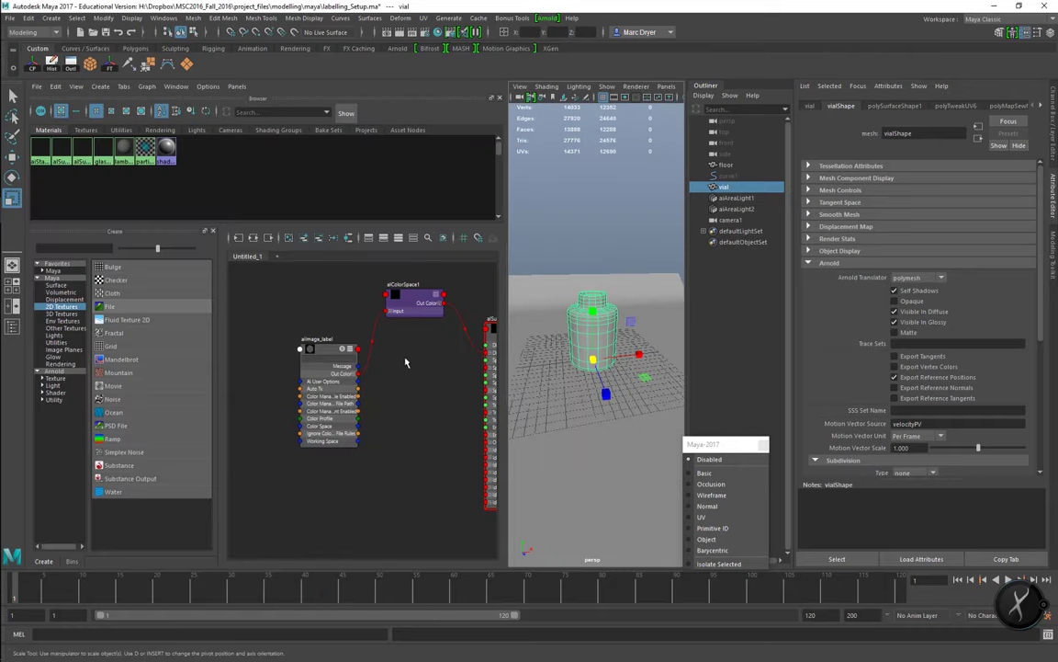
Create a new Arnold alSurface shader in the Hypershade.
alt+middle_drag(549, 360, 497, 350)
alt+right_drag(497, 350, 458, 329)
alt+middle_drag(458, 328, 391, 382)
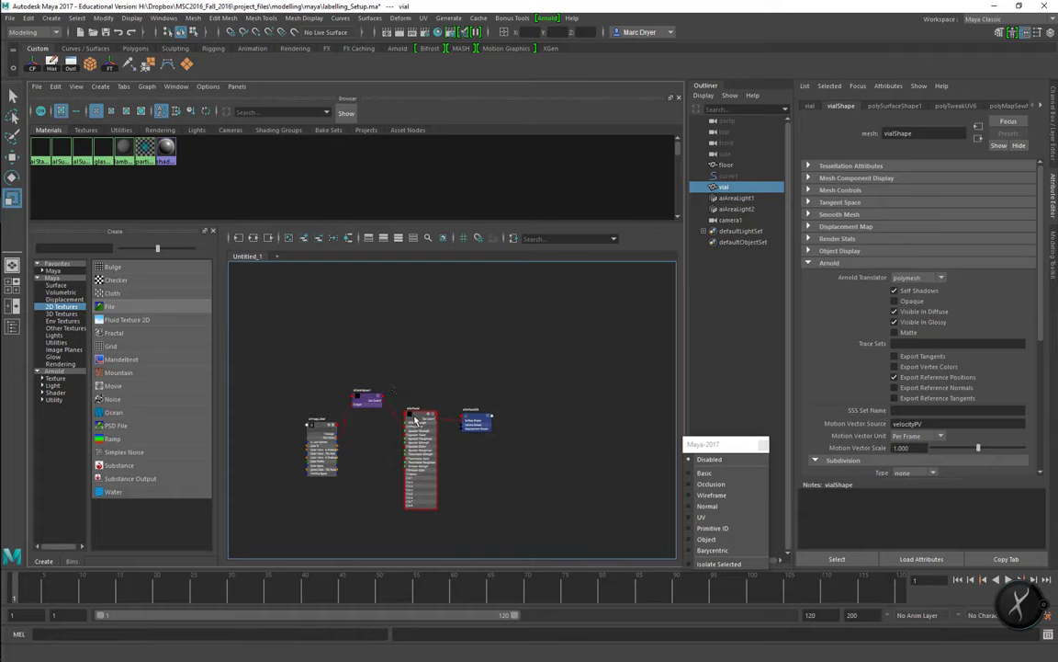
click(59, 379)
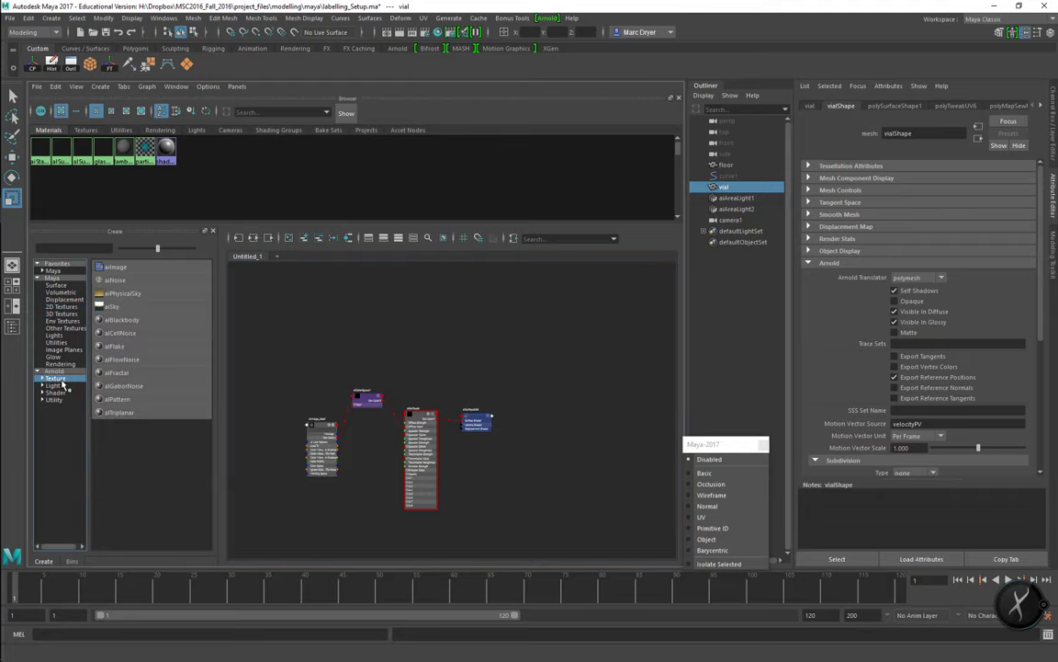
click(55, 393)
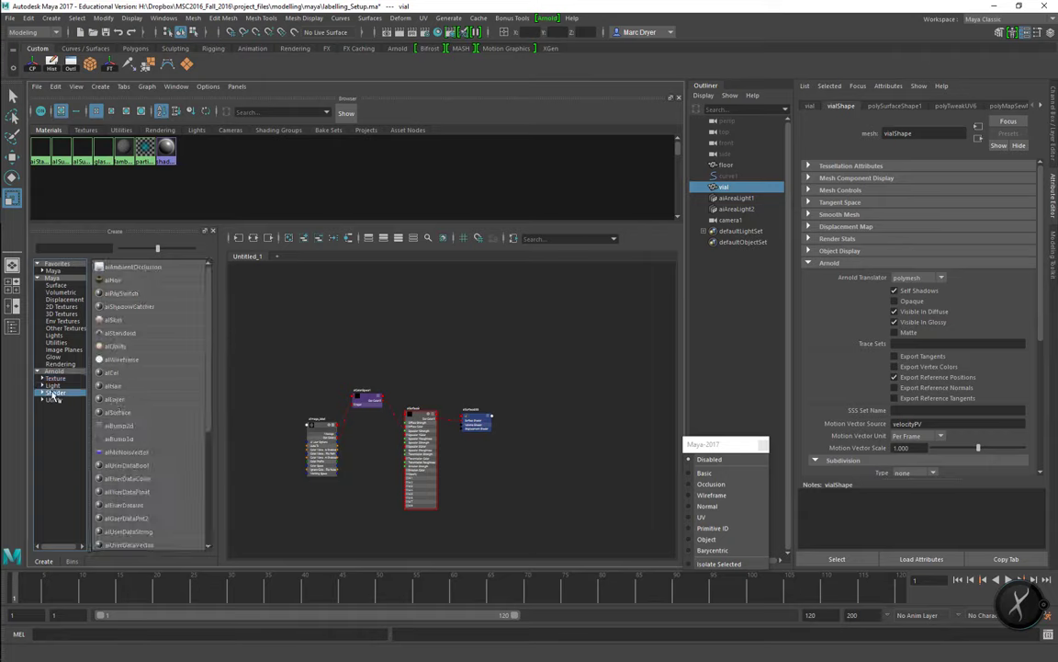
scroll(147, 409, down, 5)
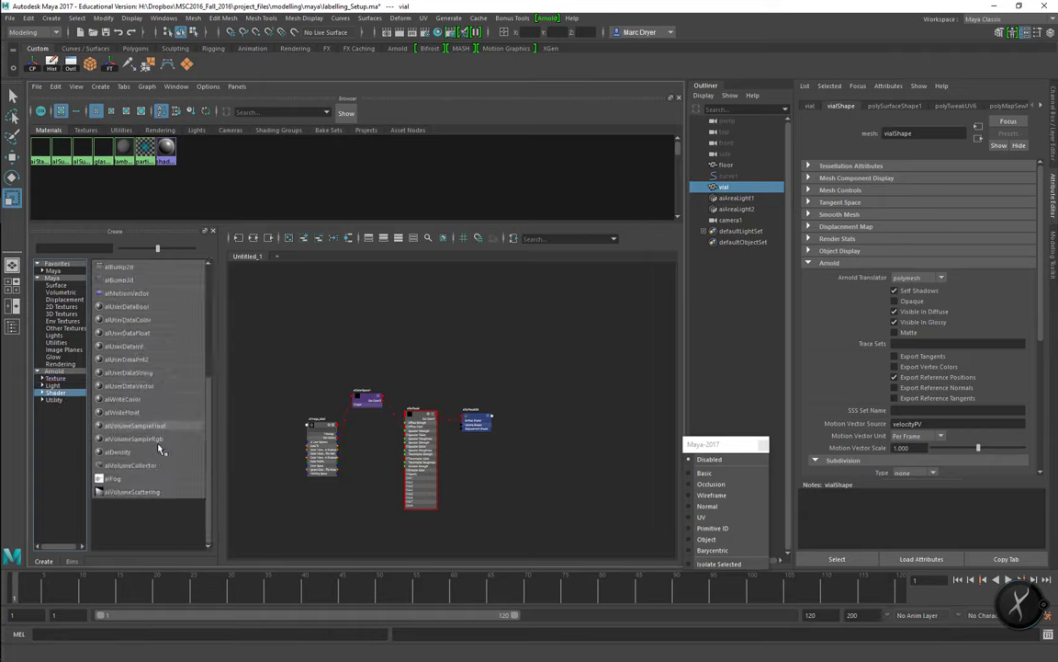
scroll(138, 404, up, 4)
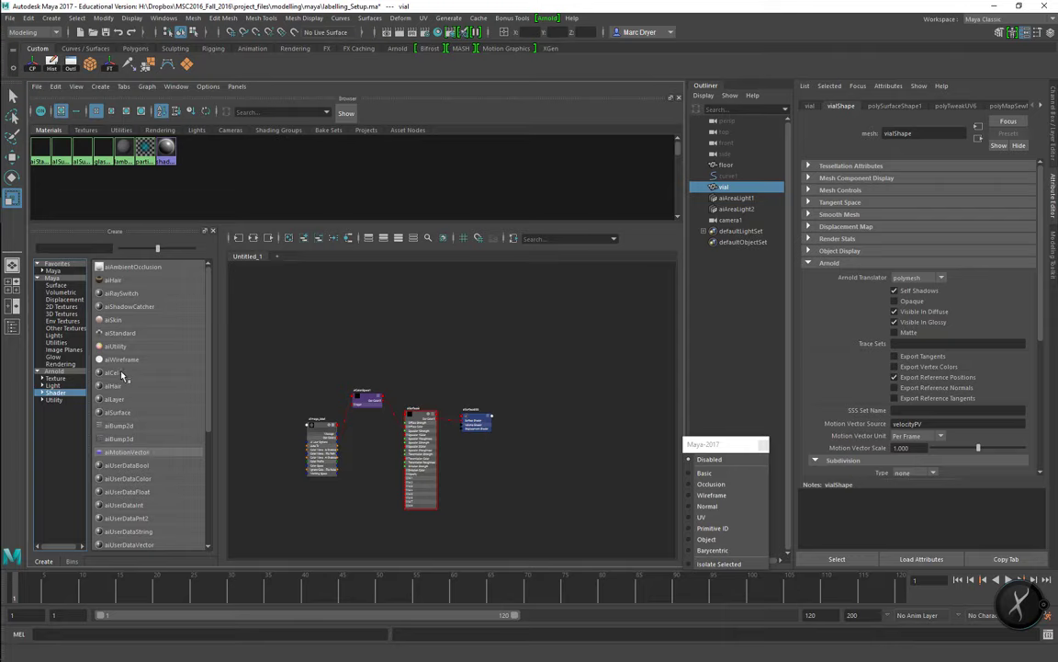
click(117, 412)
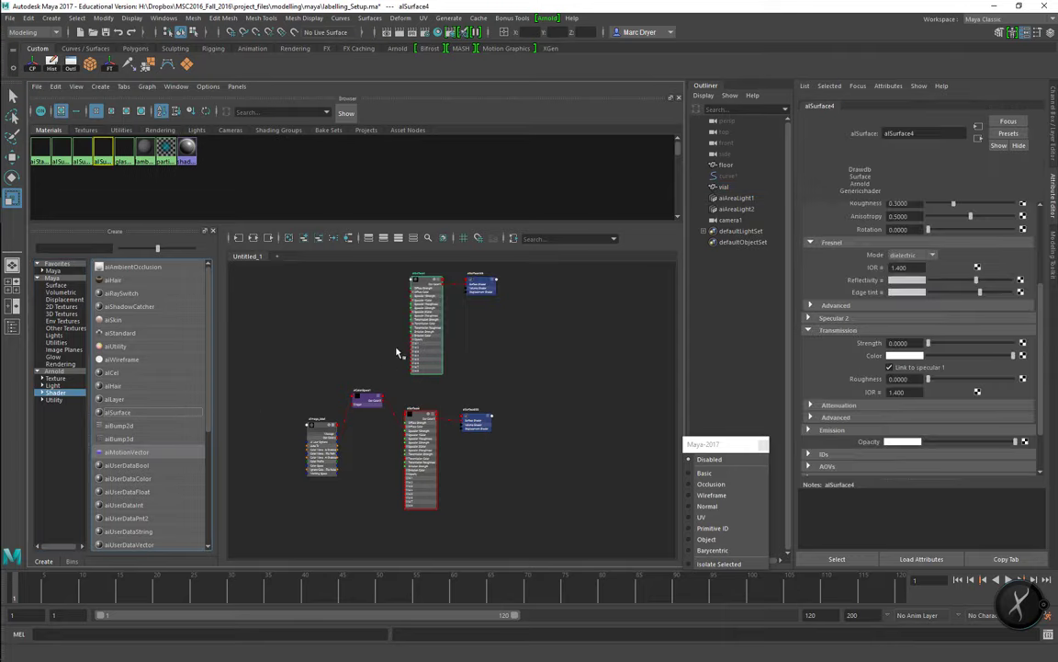
Rename the new alSurface shader as glass_shader.
alt+middle_drag(392, 394, 376, 478)
alt+right_drag(354, 399, 551, 401)
alt+middle_drag(533, 399, 431, 461)
drag(925, 133, 838, 140)
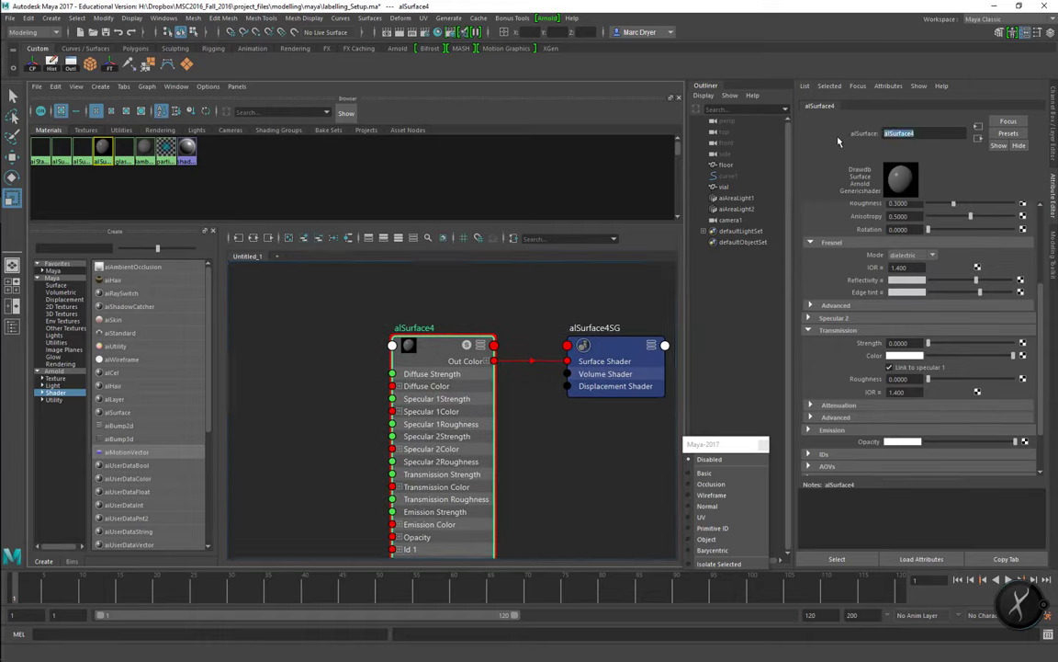
text(glass_shader)
key(Return)
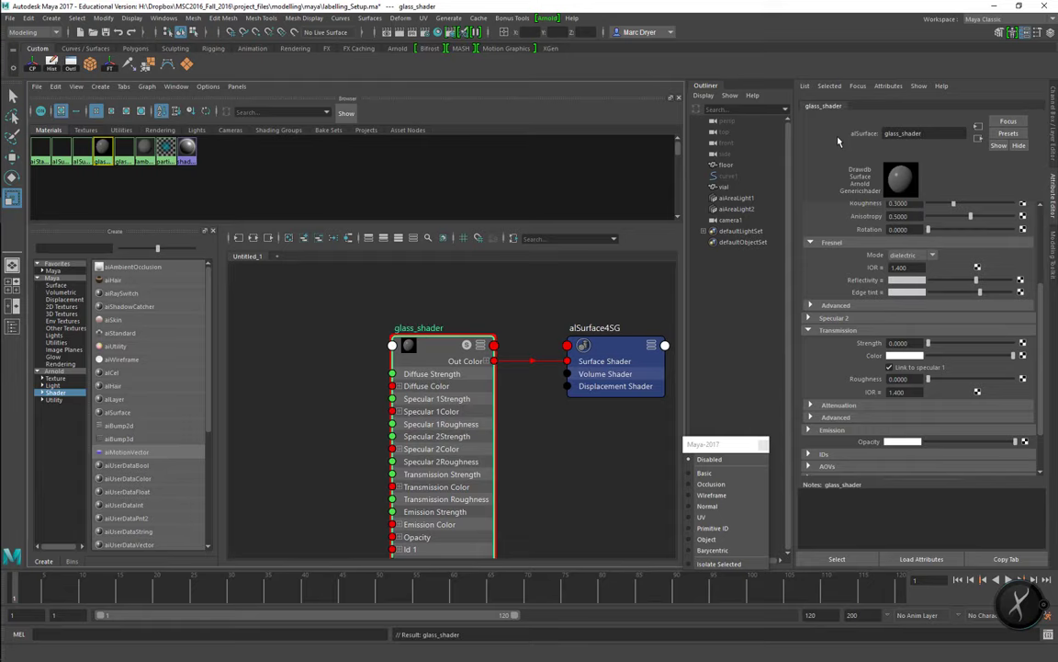
Assign glass_shader to the vial.
key(space)
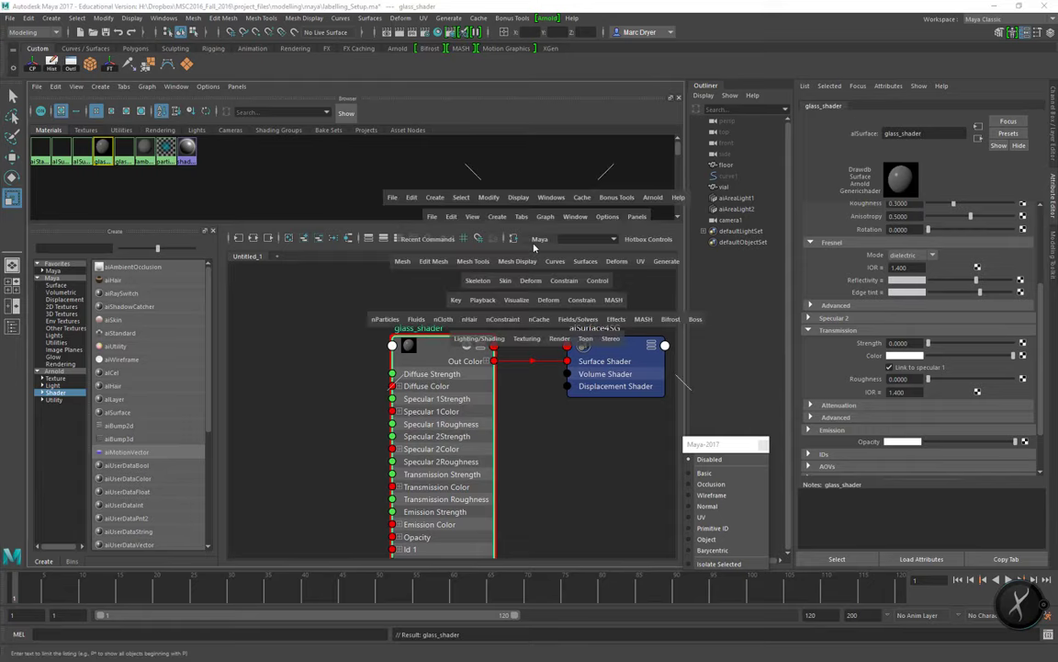
click(574, 326)
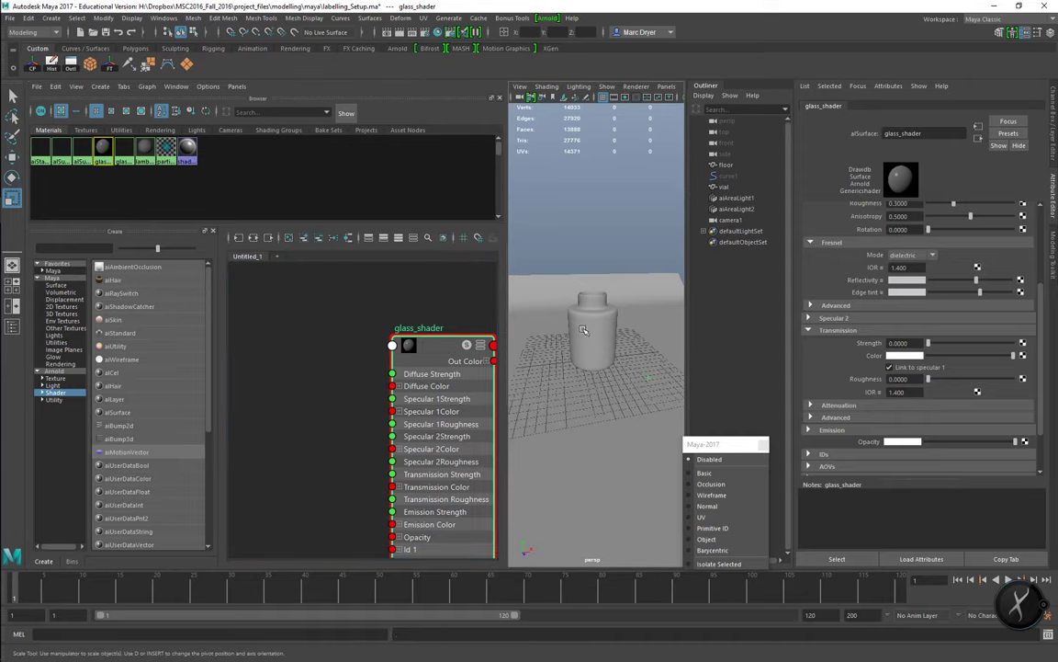
right_drag(437, 343, 432, 302)
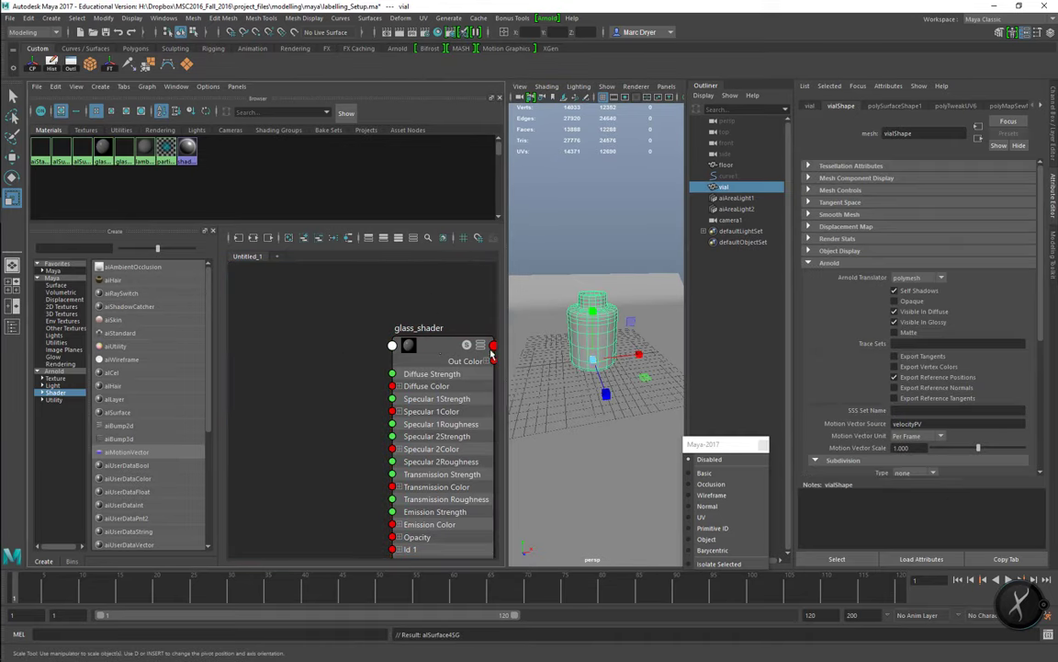
Render the vial with its new shader in the Arnold RenderView.
click(548, 18)
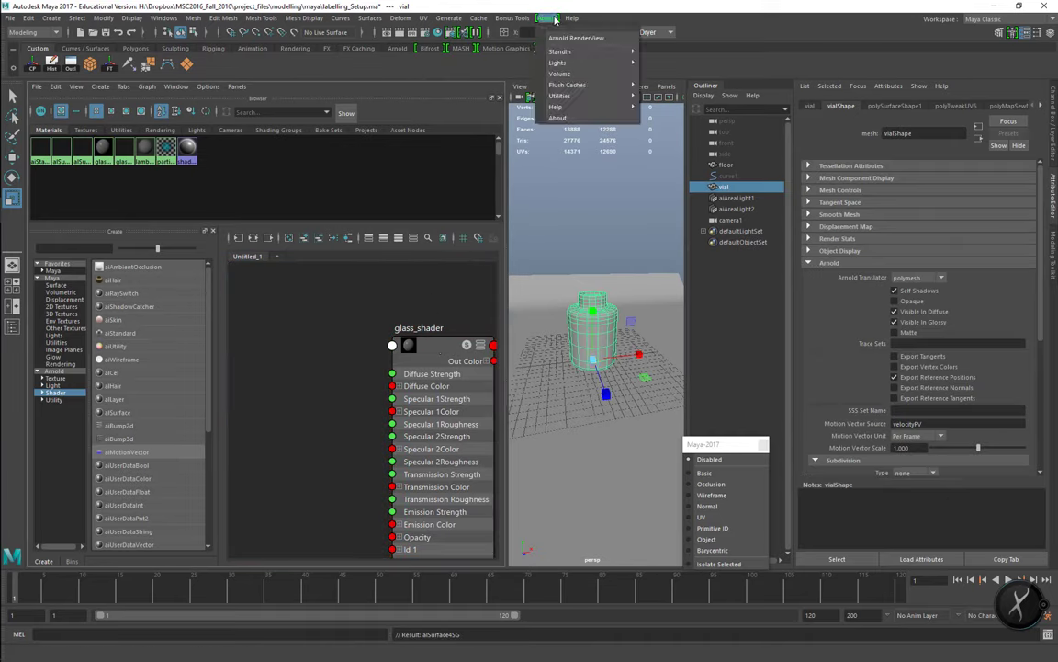
click(573, 39)
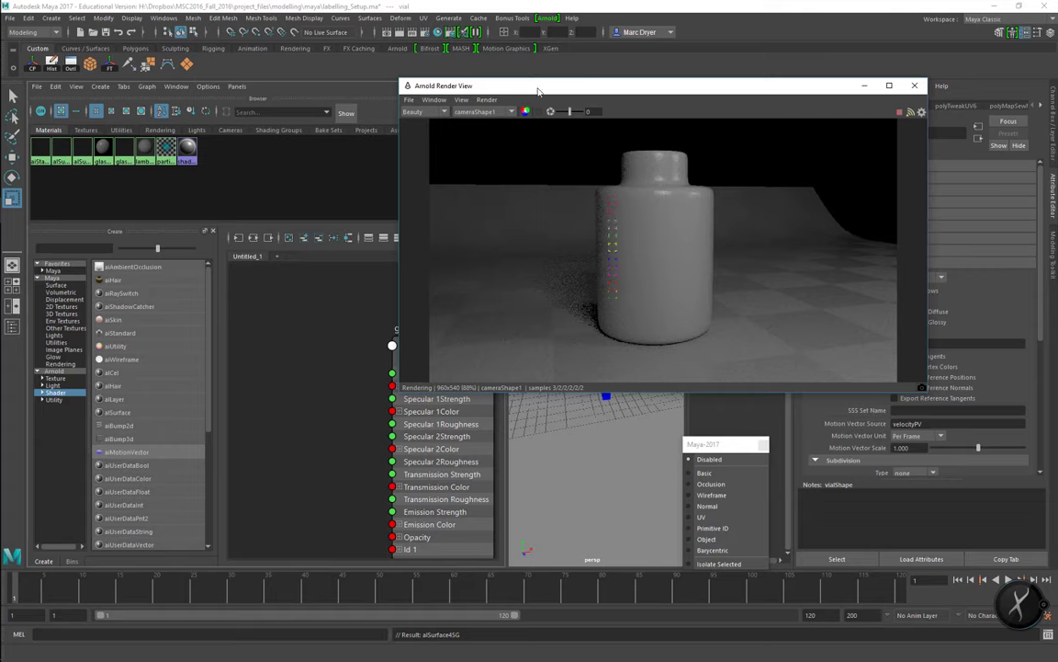
drag(509, 84, 568, 63)
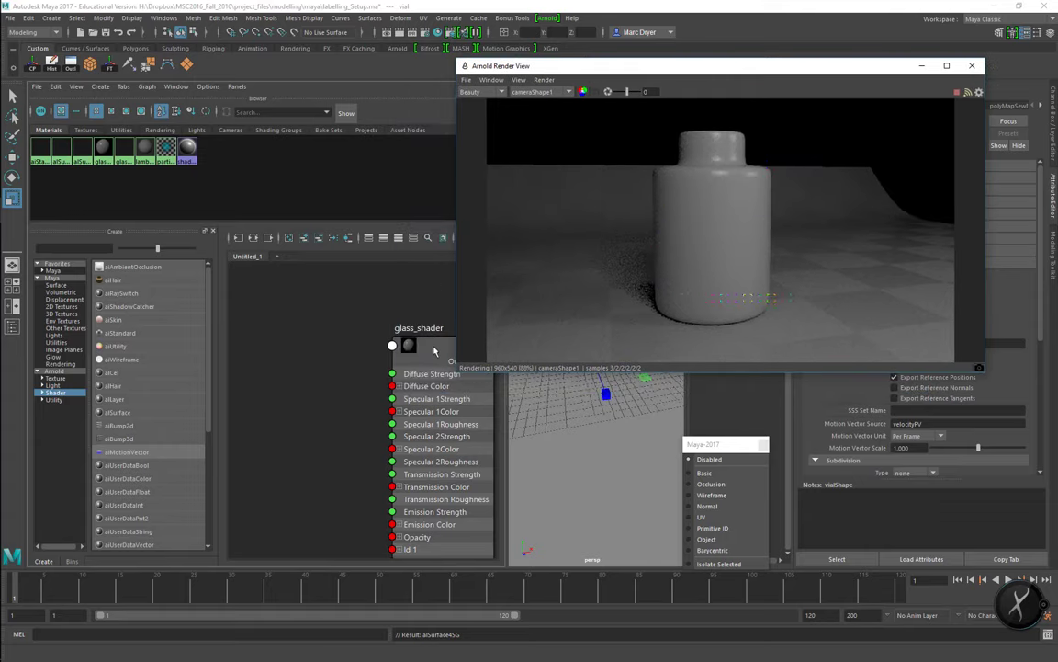
Try red as the diffuse color of glass_shader and restore the original grey.
drag(406, 346, 309, 342)
drag(742, 72, 499, 34)
click(897, 298)
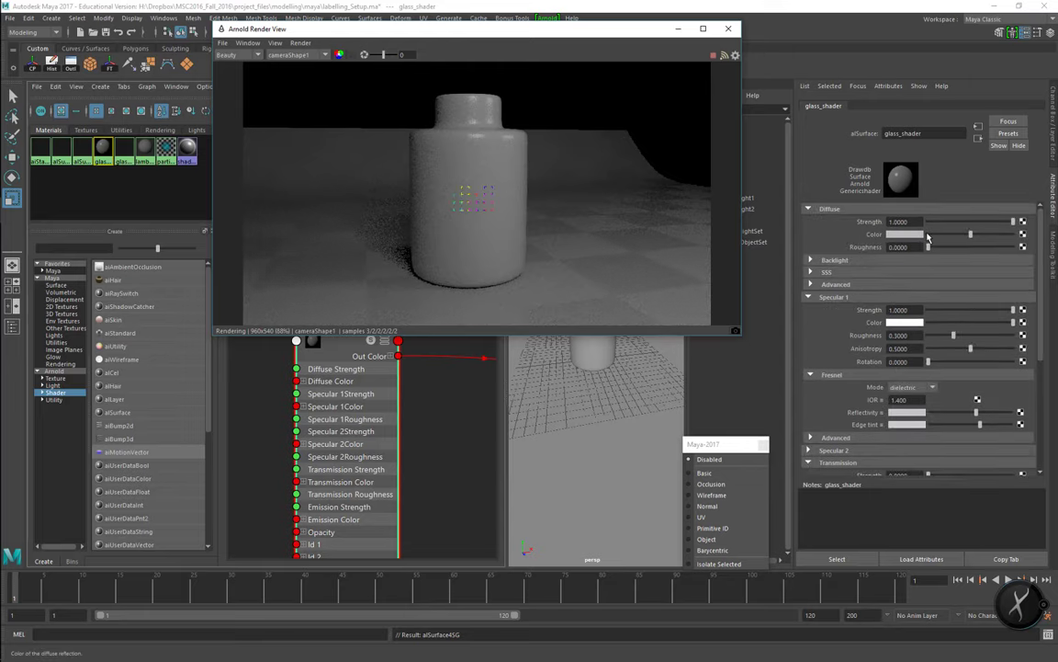
click(905, 234)
click(867, 207)
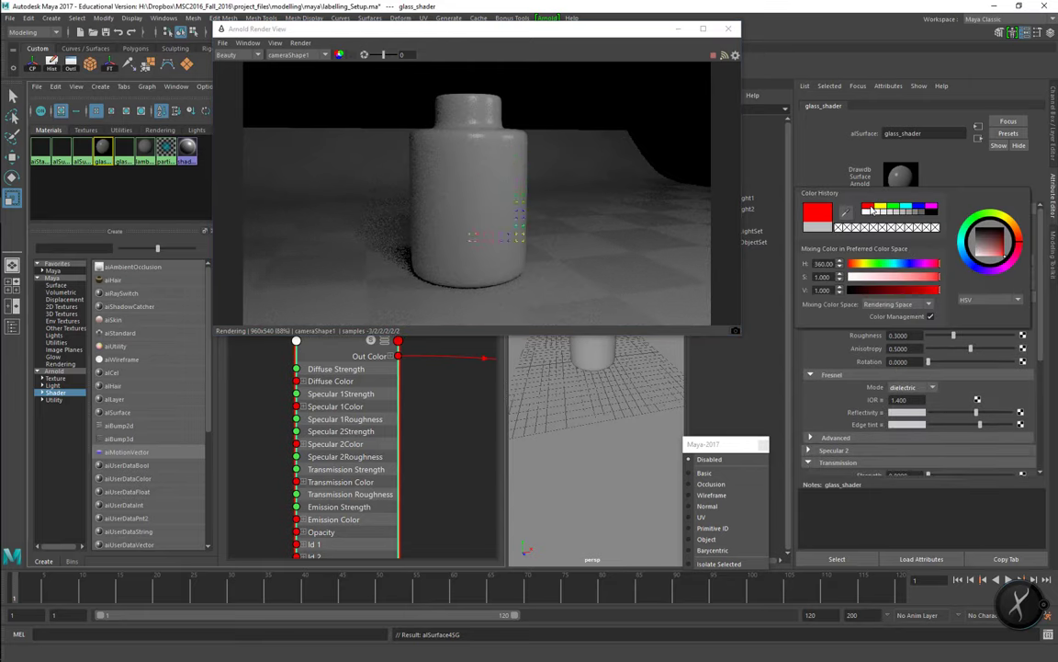
click(821, 228)
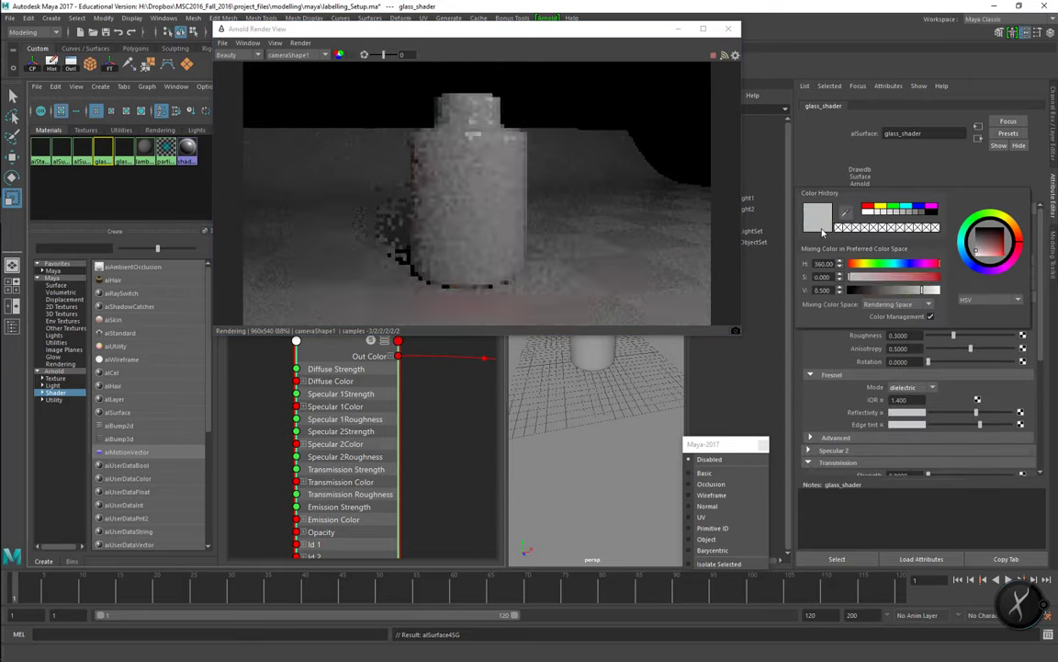
Close the floating Maya-2017 debug shading palette and the Arnold RenderView, keeping the glass_shader node in view.
click(558, 32)
drag(558, 33, 877, 228)
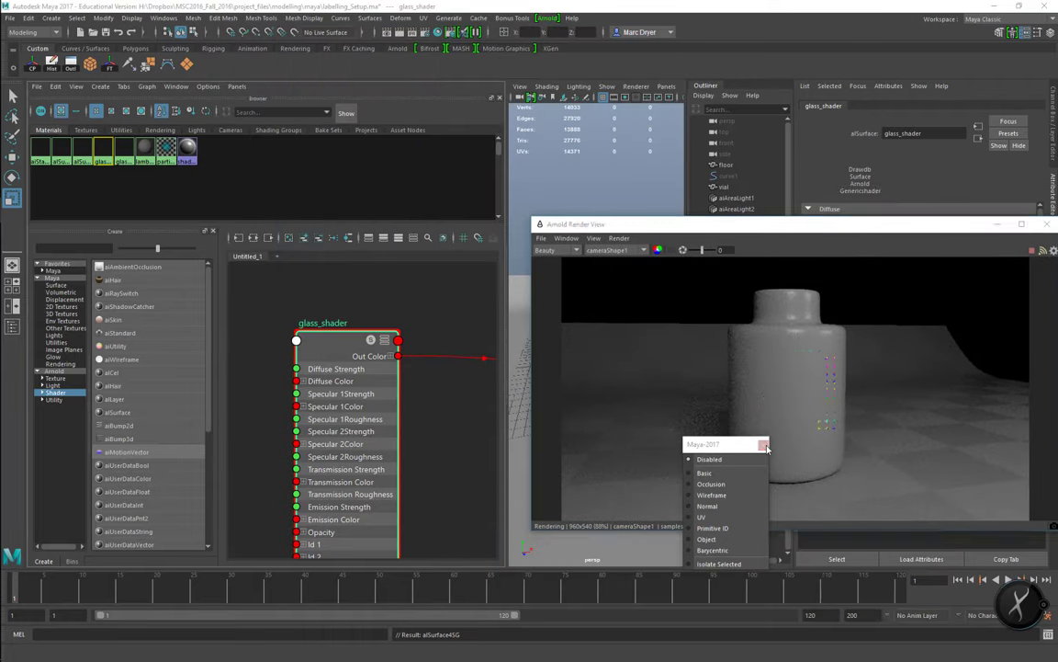
click(762, 445)
drag(691, 226, 766, 181)
scroll(382, 387, down, 5)
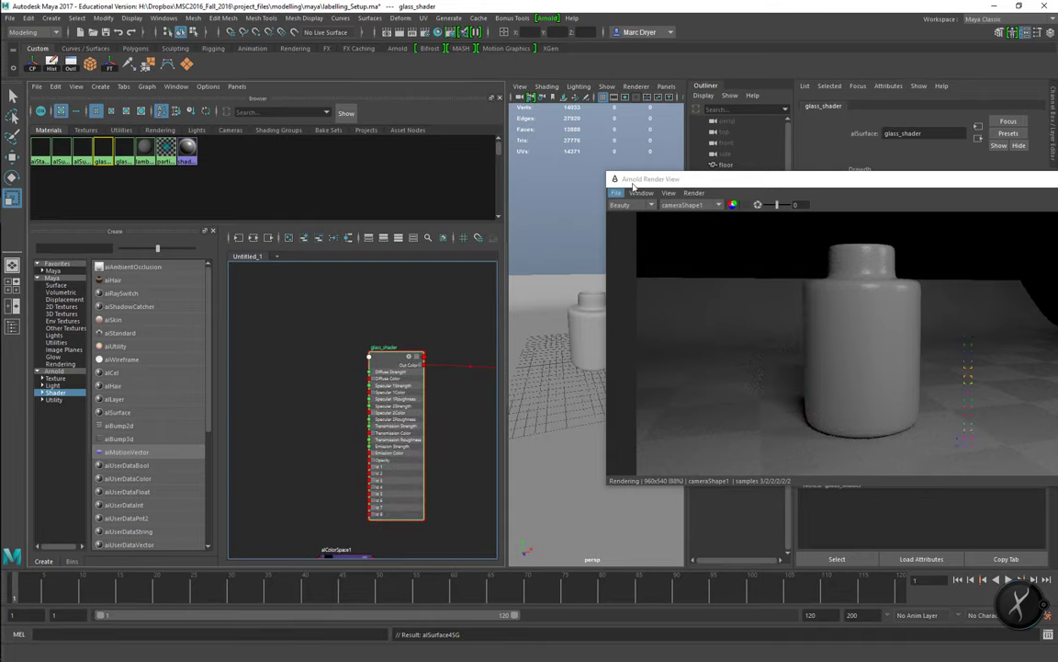
drag(655, 177, 547, 175)
click(1012, 176)
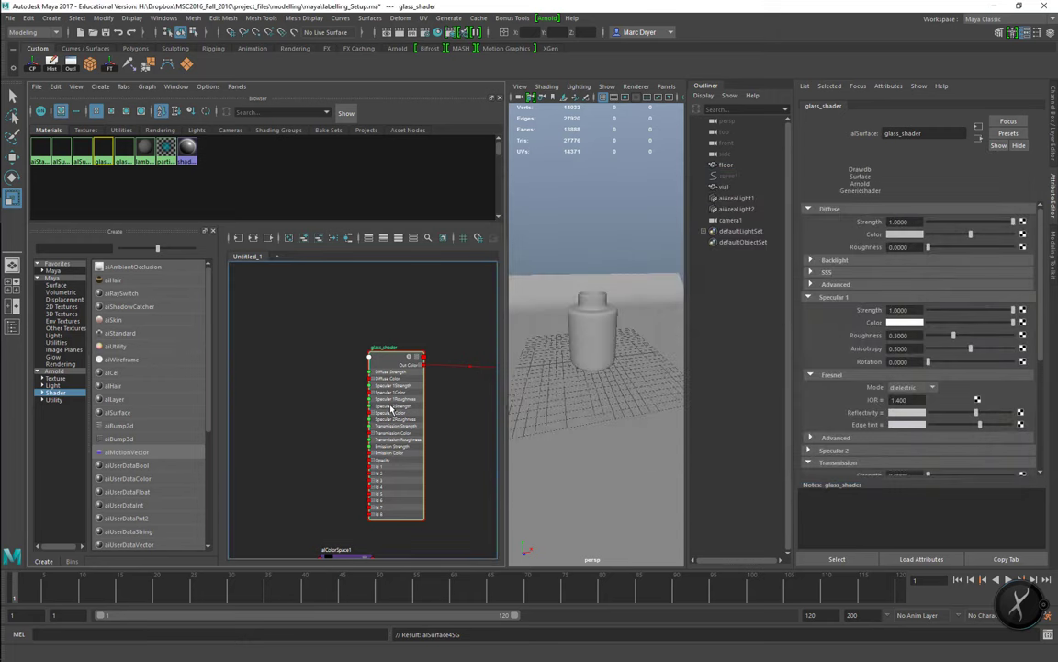
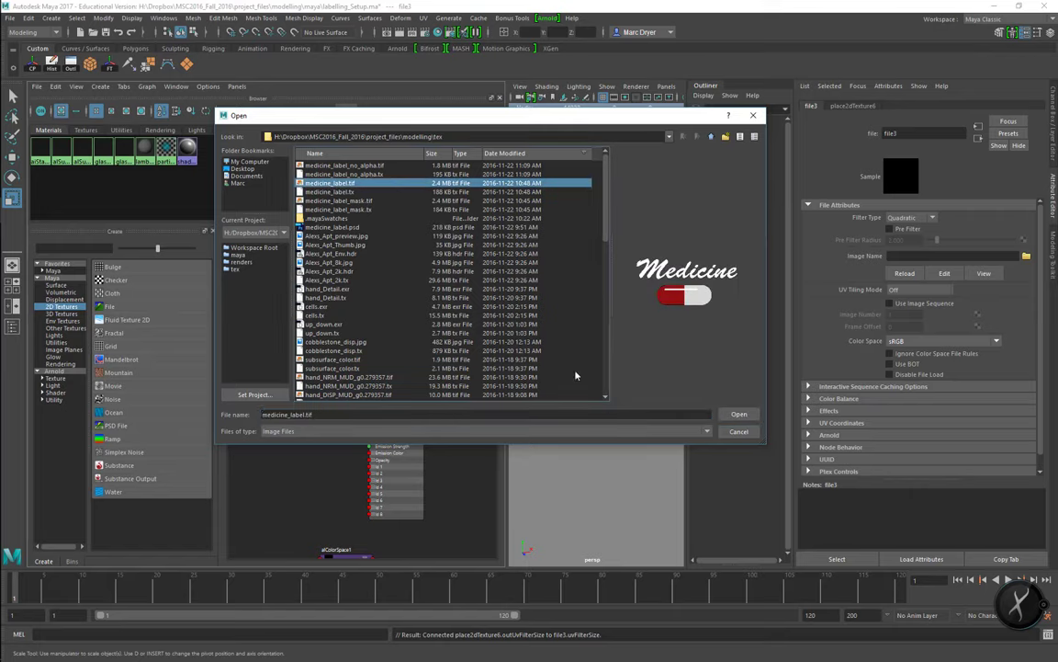
Load medicine_label.tif as the image of the new file texture.
click(731, 414)
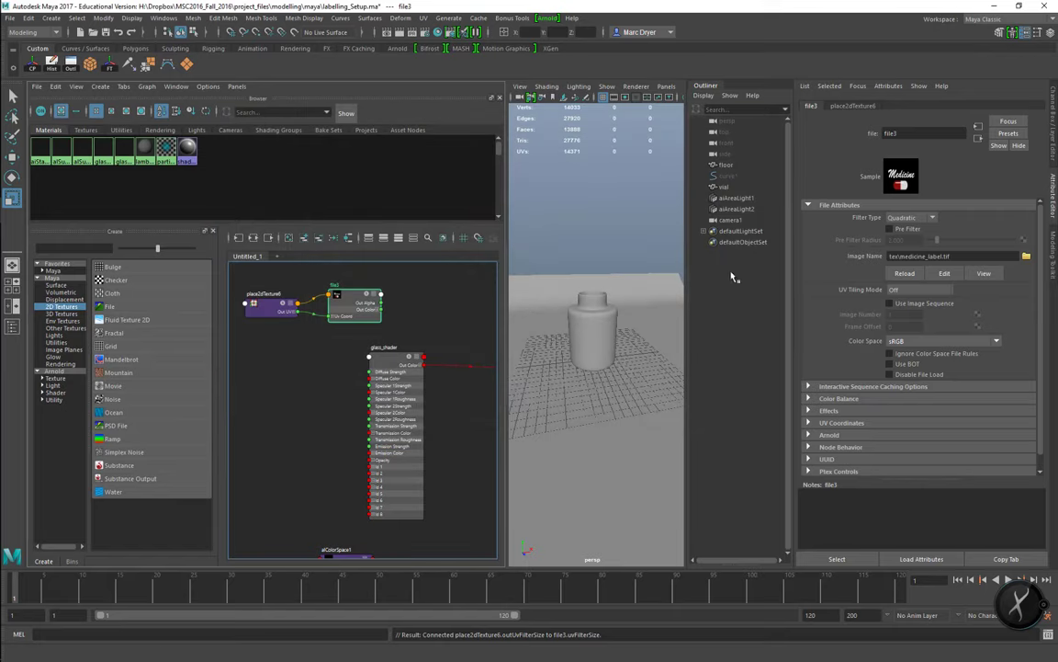
Try the label file texture's Out Color as glass_shader's Diffuse Color and remove that connection.
drag(381, 309, 371, 377)
click(425, 380)
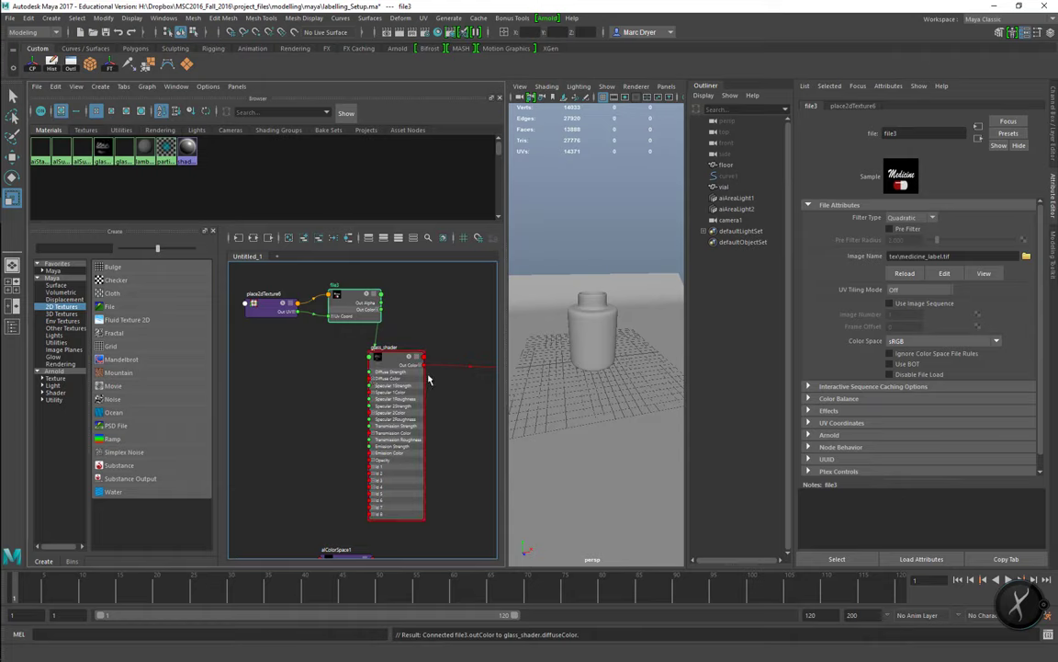
drag(331, 291, 304, 293)
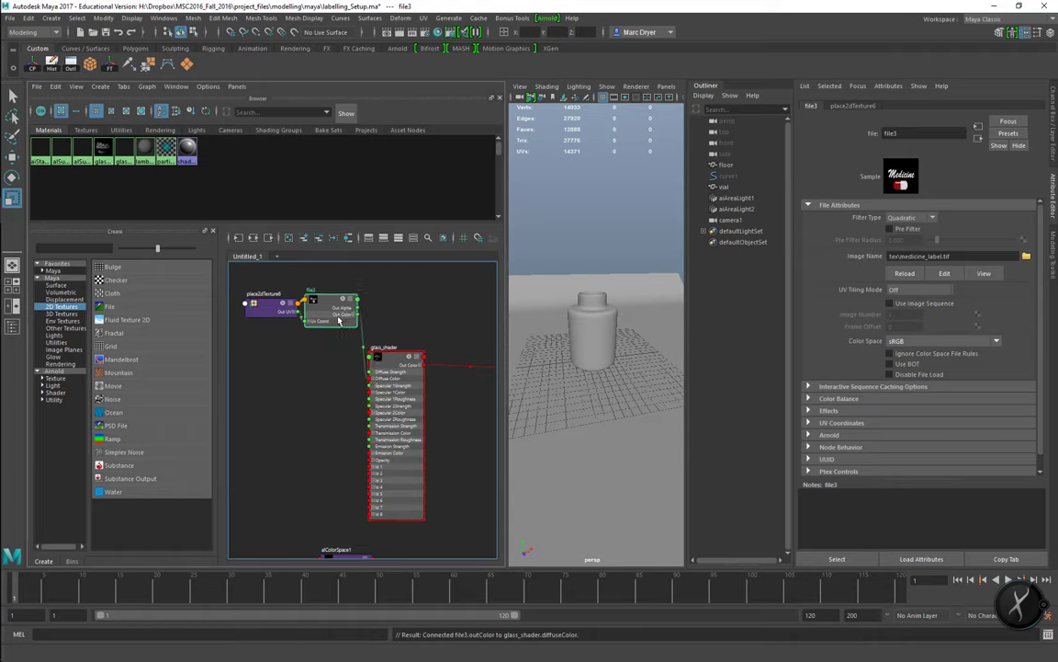
click(370, 349)
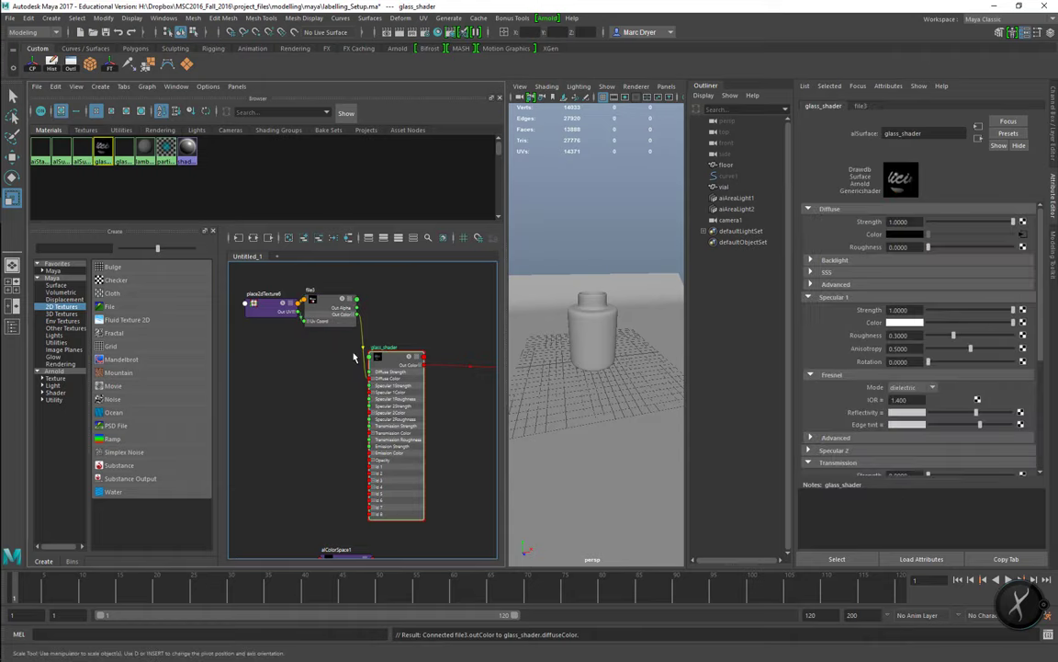
click(360, 343)
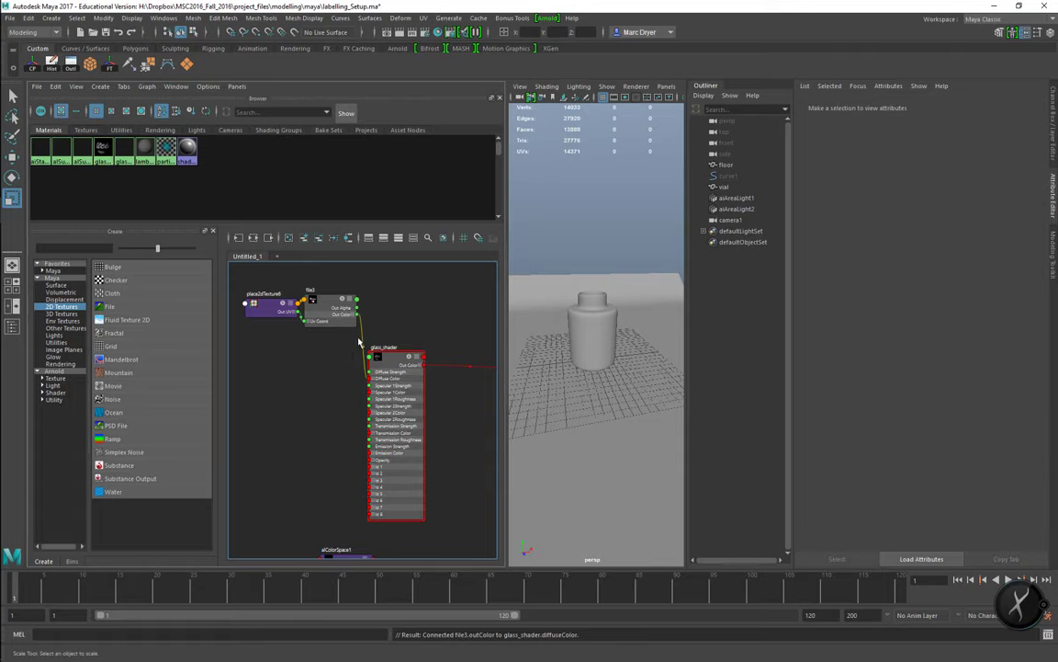
key(Delete)
Create an aiImage node and place it between the file texture and glass_shader in the node graph.
key(Tab)
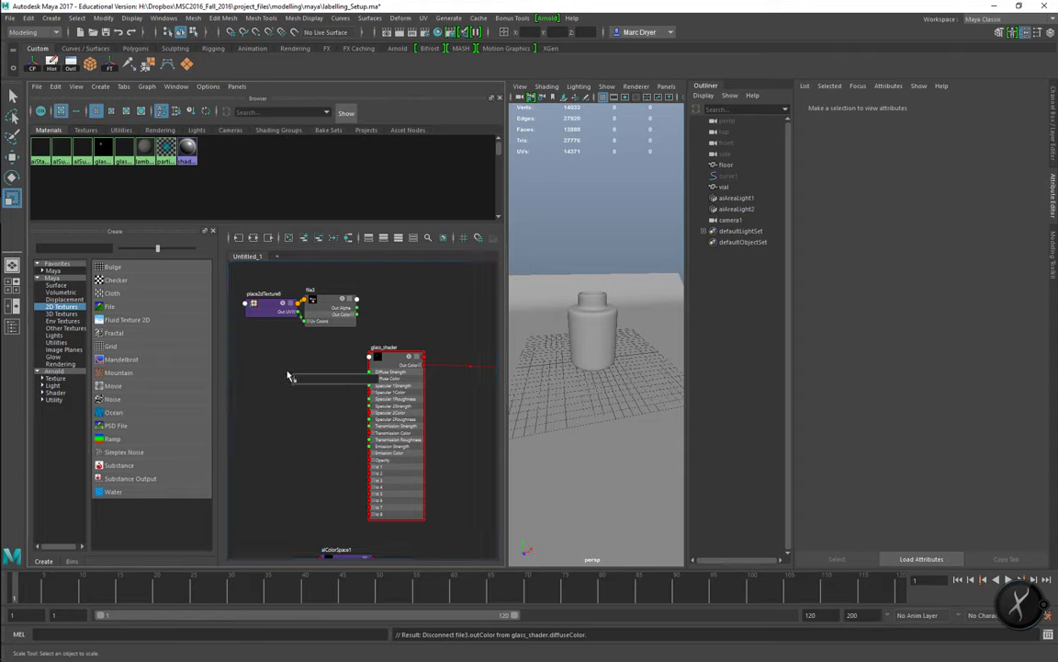
text(aiImage)
click(312, 392)
key(Return)
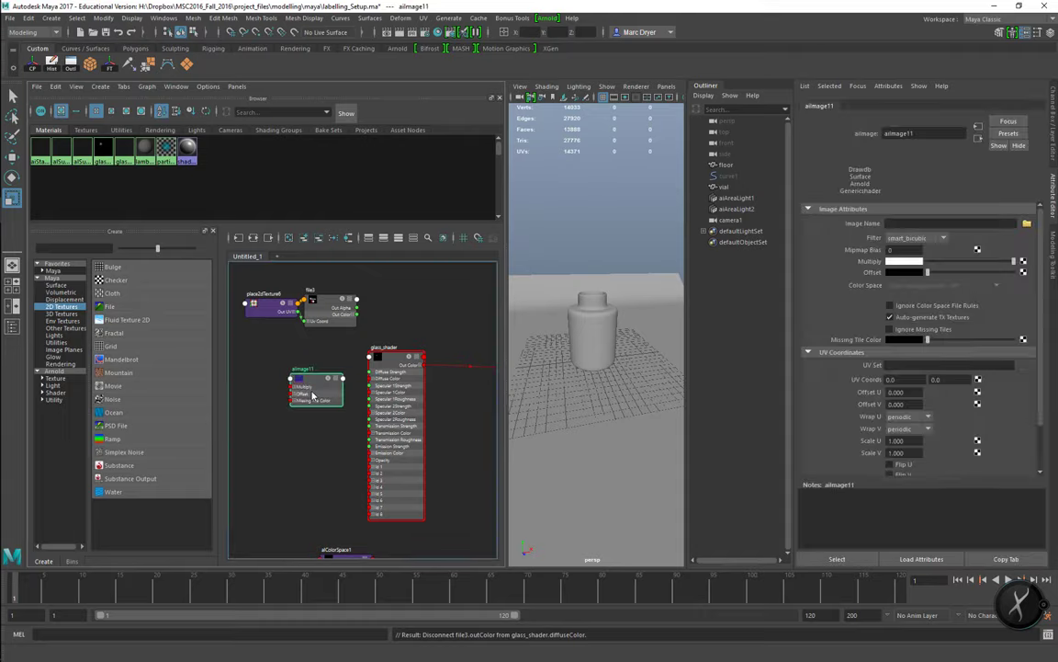
drag(314, 379, 321, 359)
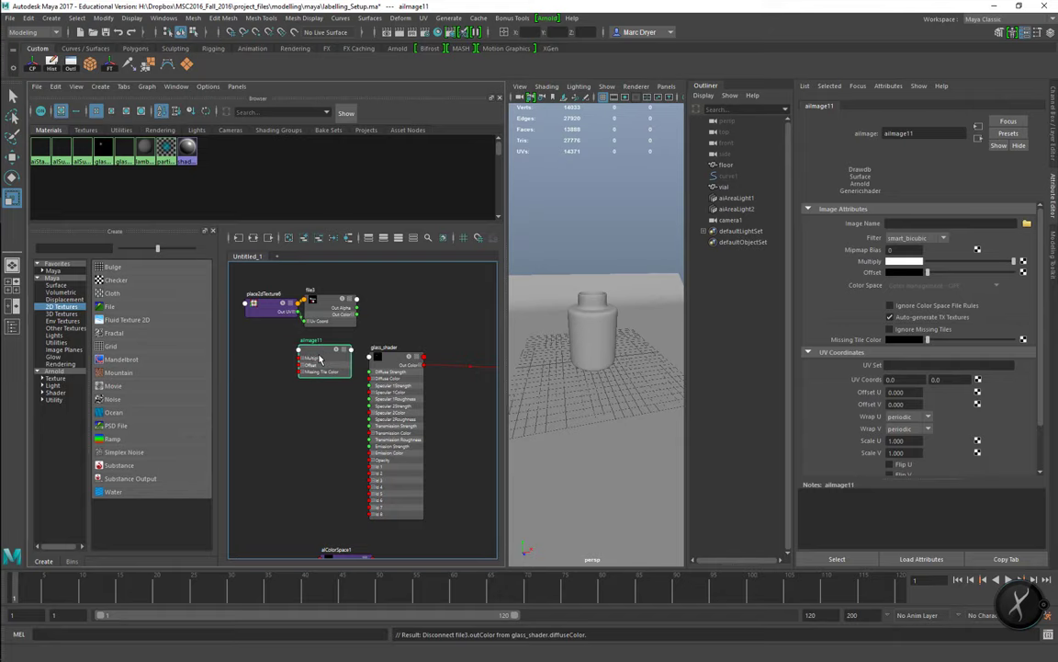
Load medicine_label.tif from the project's tex folder as the aiImage node's image.
click(1026, 225)
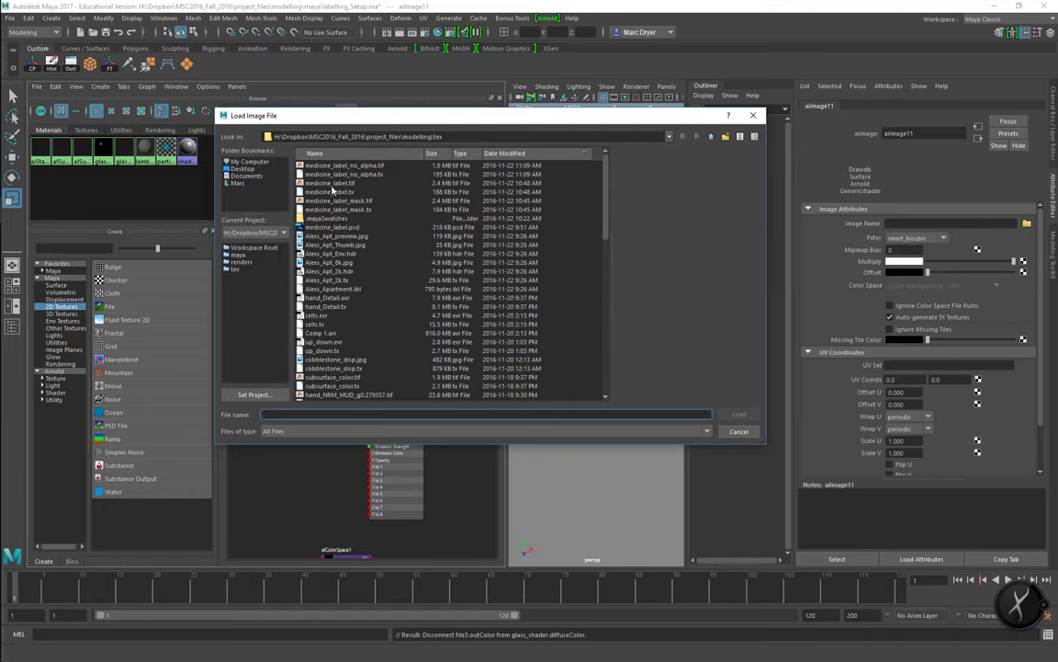
click(331, 183)
click(741, 415)
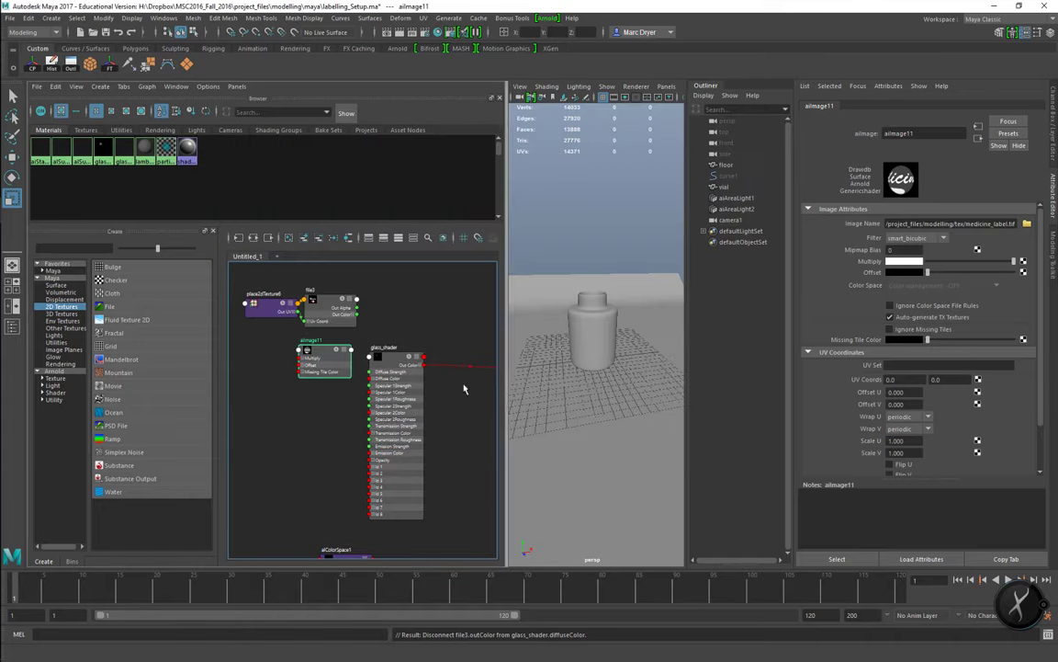
Compare the file texture's 2D placement attributes with the aiImage node's image and UV coordinate settings.
scroll(315, 330, up, 5)
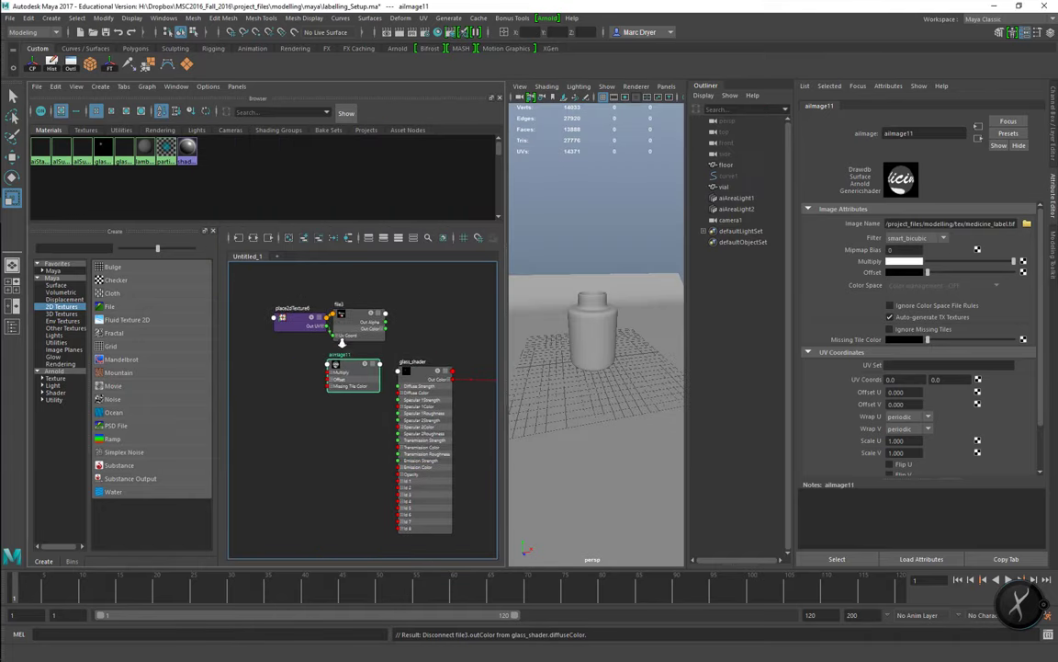
click(358, 316)
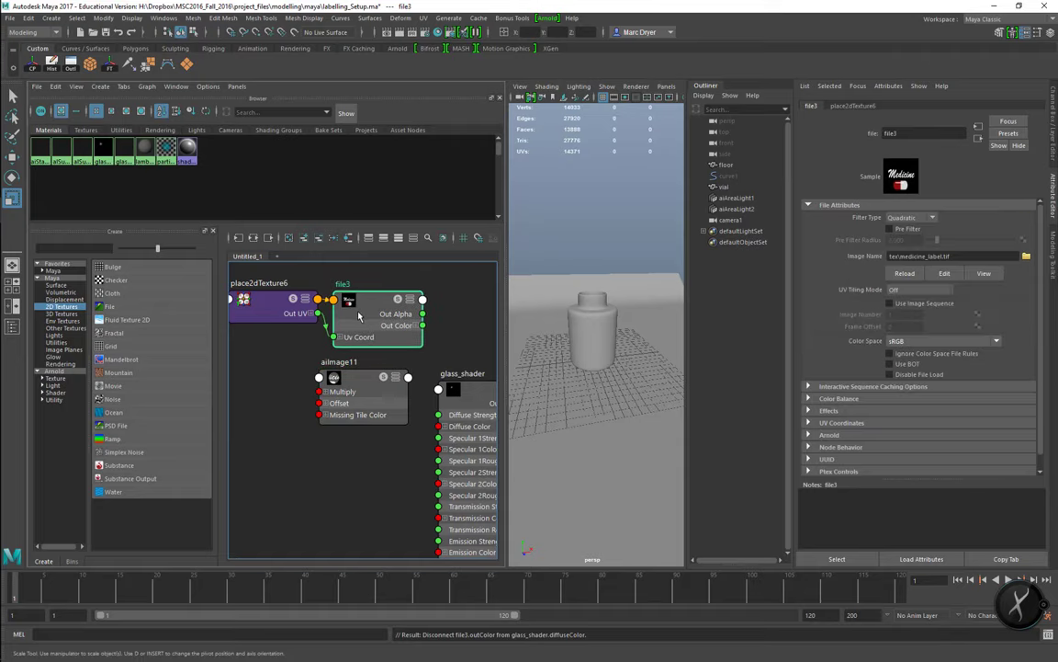
click(276, 315)
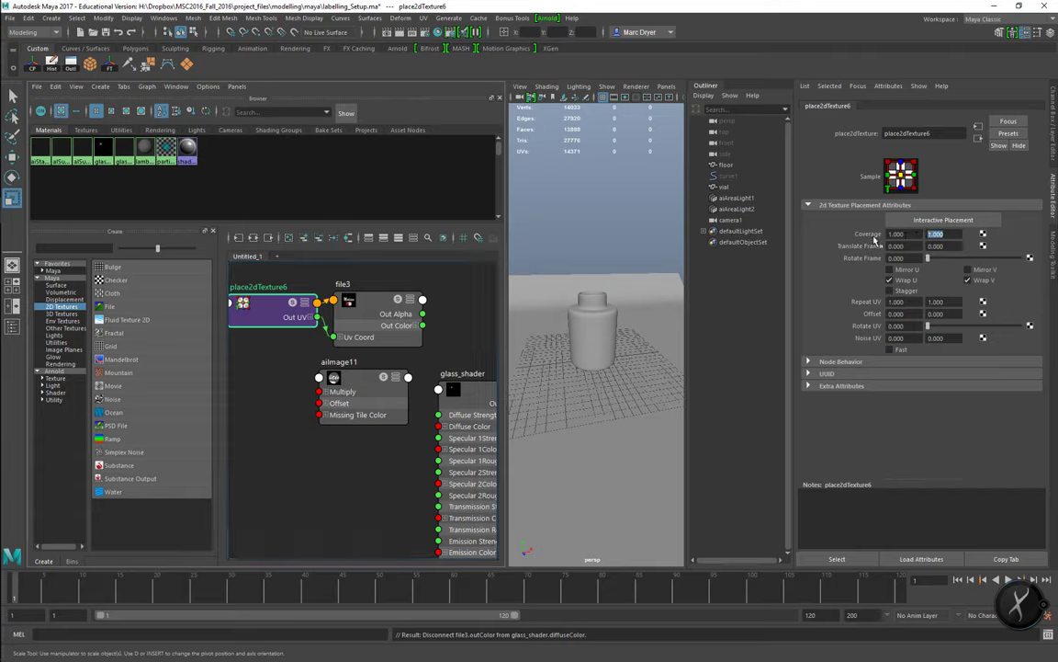
click(937, 234)
key(Tab)
click(353, 391)
mouse_move(357, 382)
mouse_down()
mouse_move(362, 374)
mouse_move(353, 378)
mouse_up()
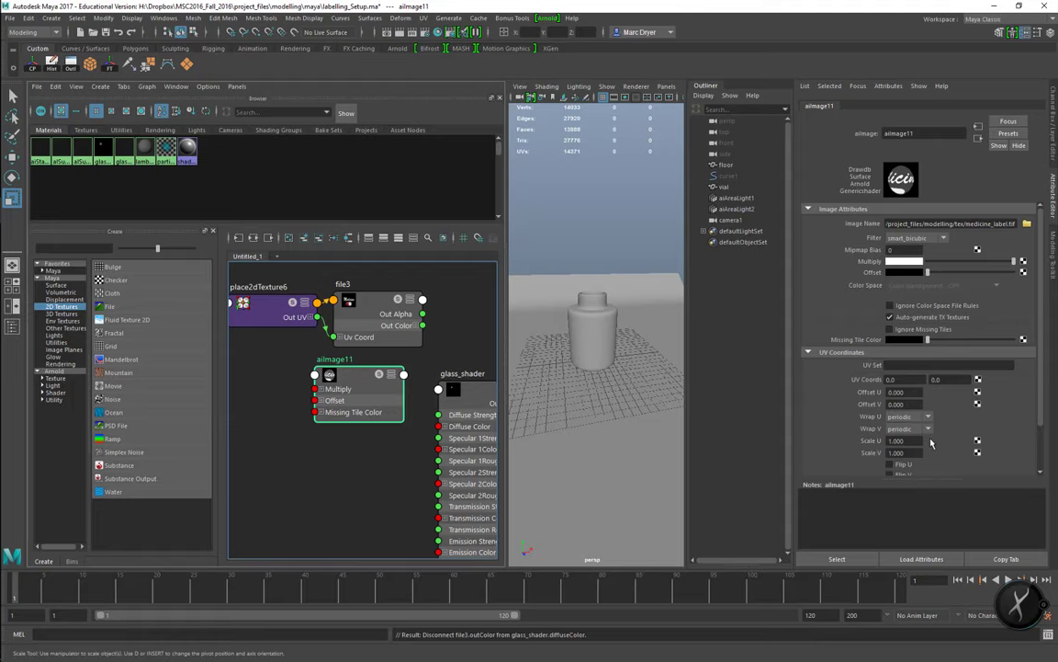
drag(356, 382, 344, 392)
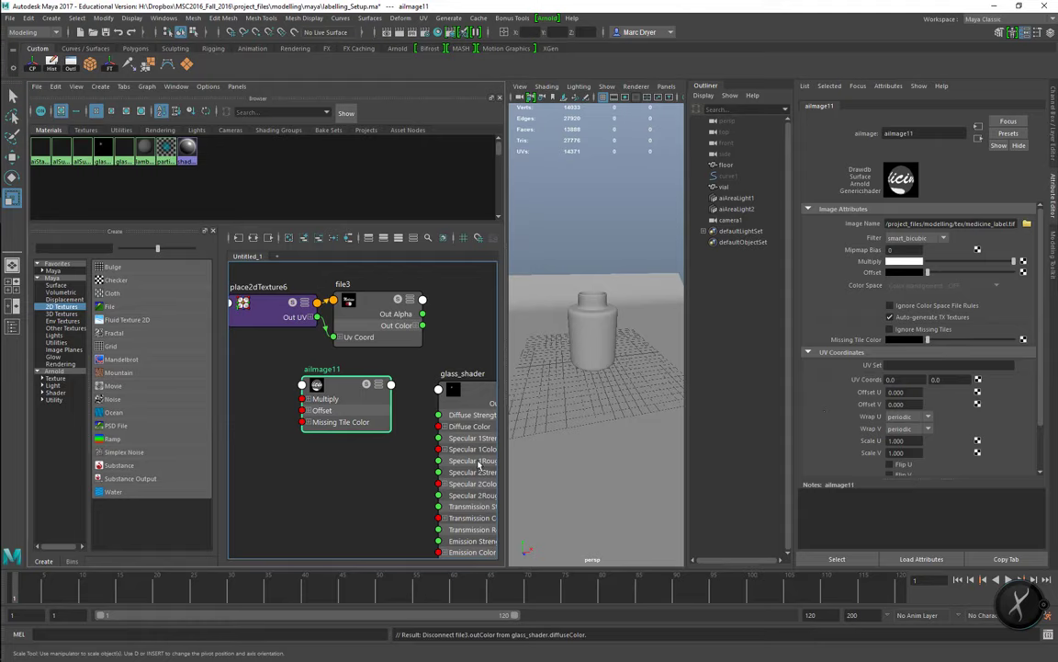
mouse_move(347, 389)
mouse_down()
mouse_move(355, 397)
mouse_move(346, 394)
mouse_up()
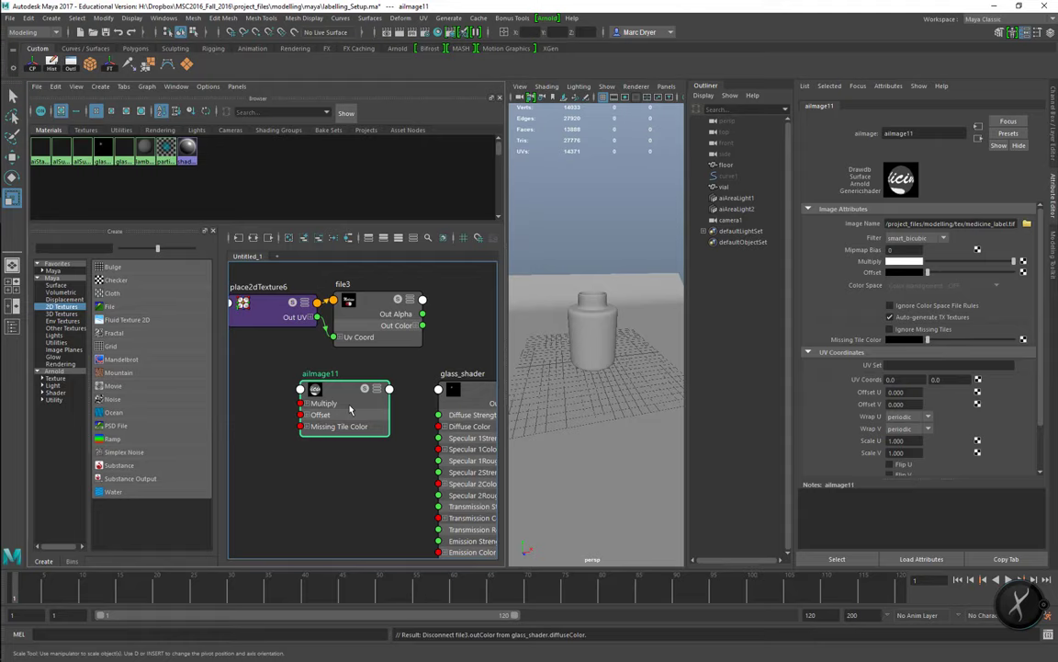
drag(343, 393, 341, 395)
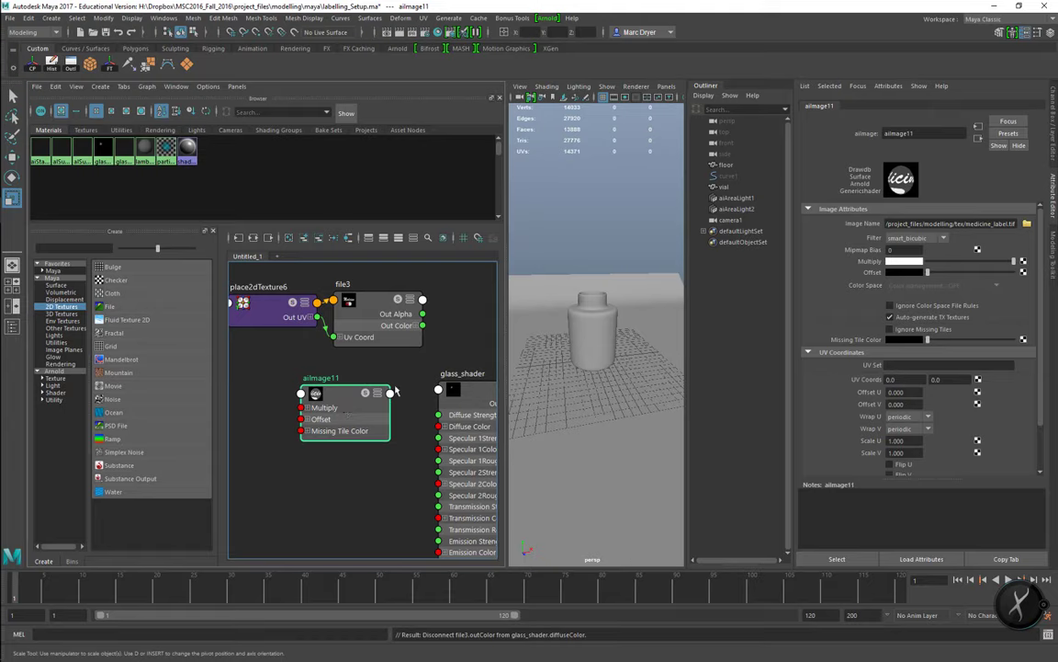
Delete the file texture with its placement node and rename the aiImage node label_image.
click(401, 319)
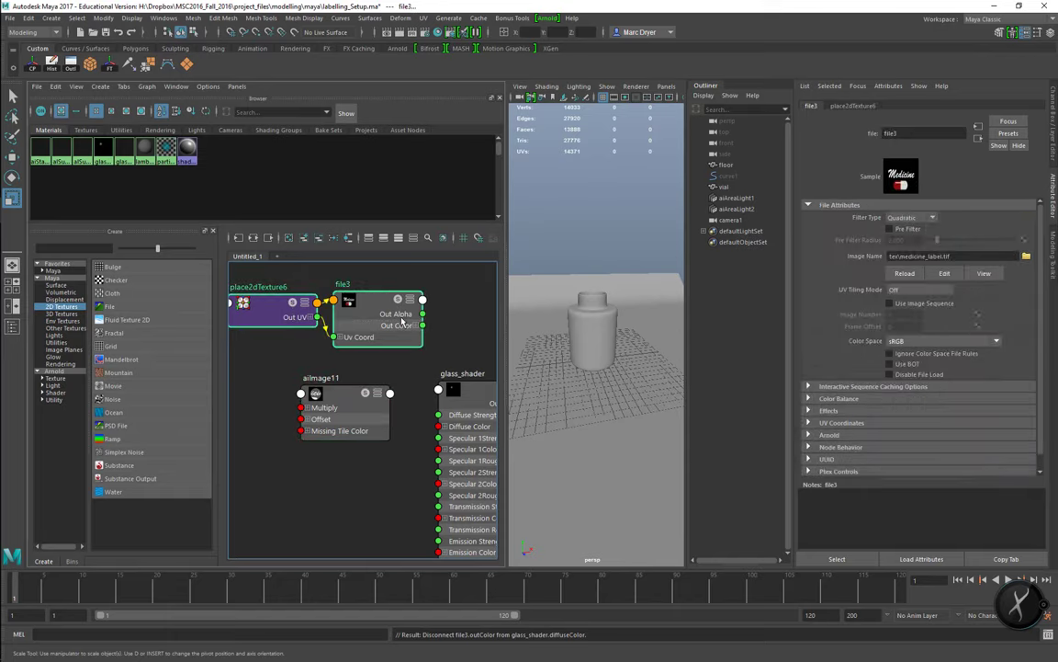
key(Delete)
click(317, 382)
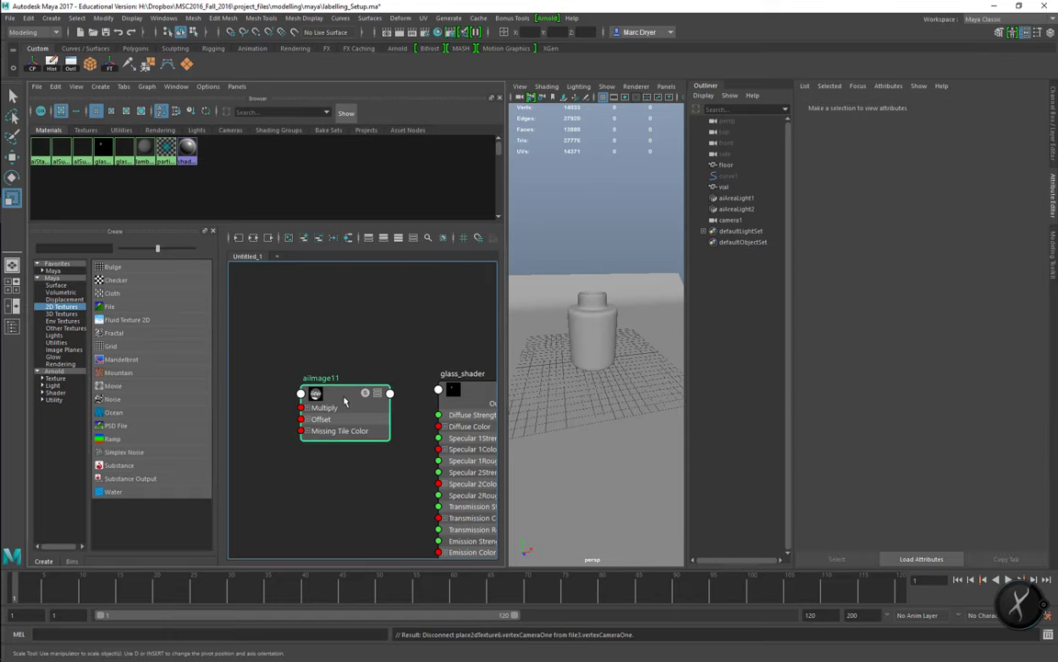
double_click(901, 133)
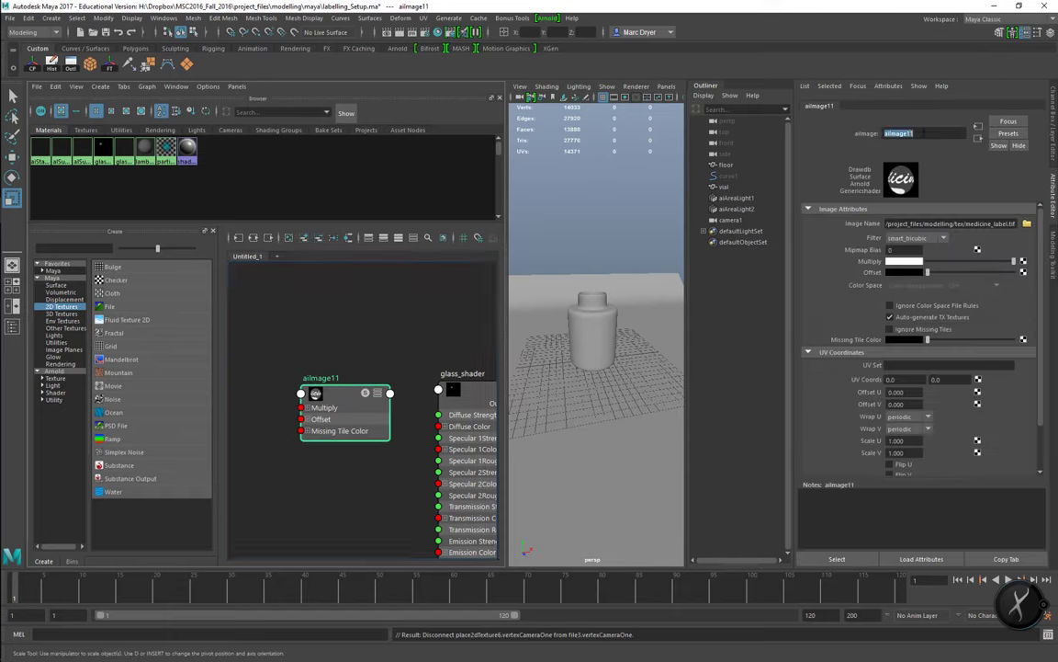
text(label_)
key(Return)
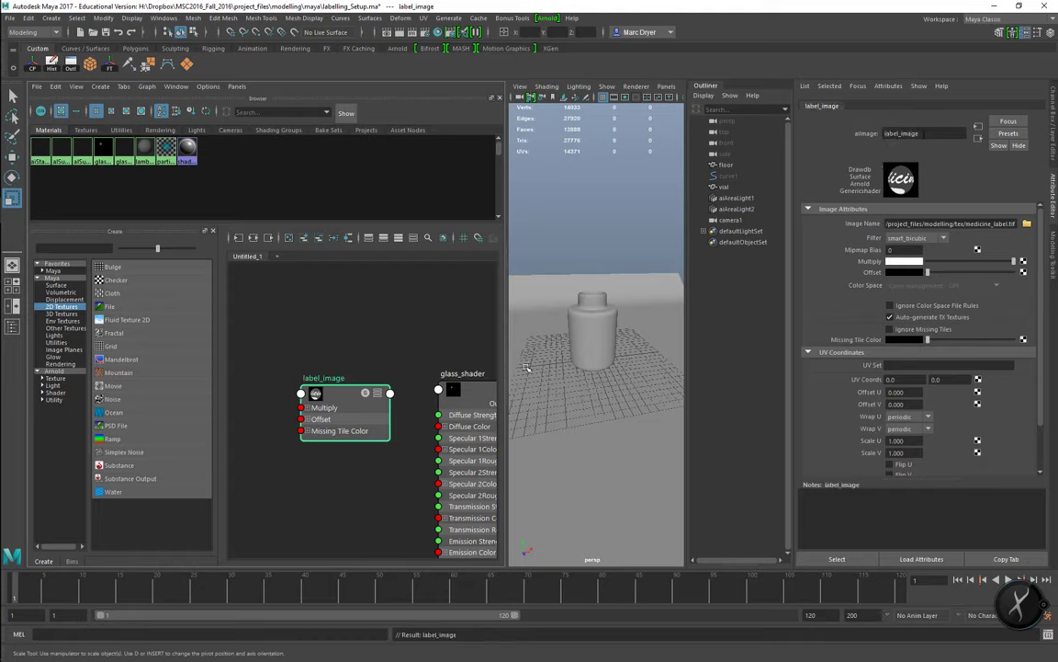
Show glass_shader's attributes and open the Arnold RenderView, placing its window clear of them.
click(439, 378)
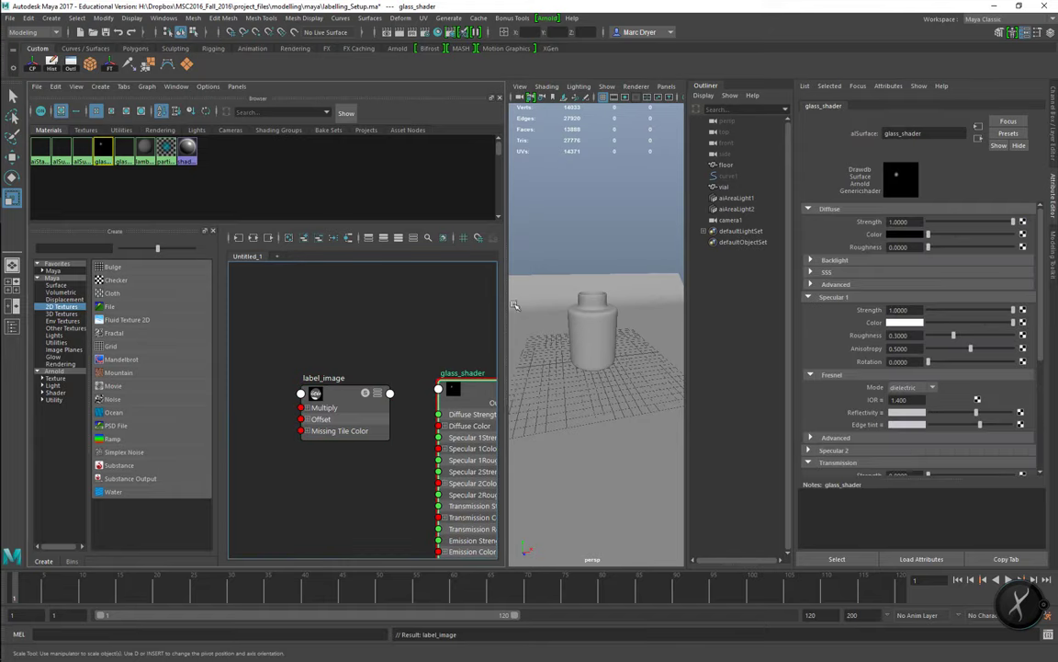
click(548, 19)
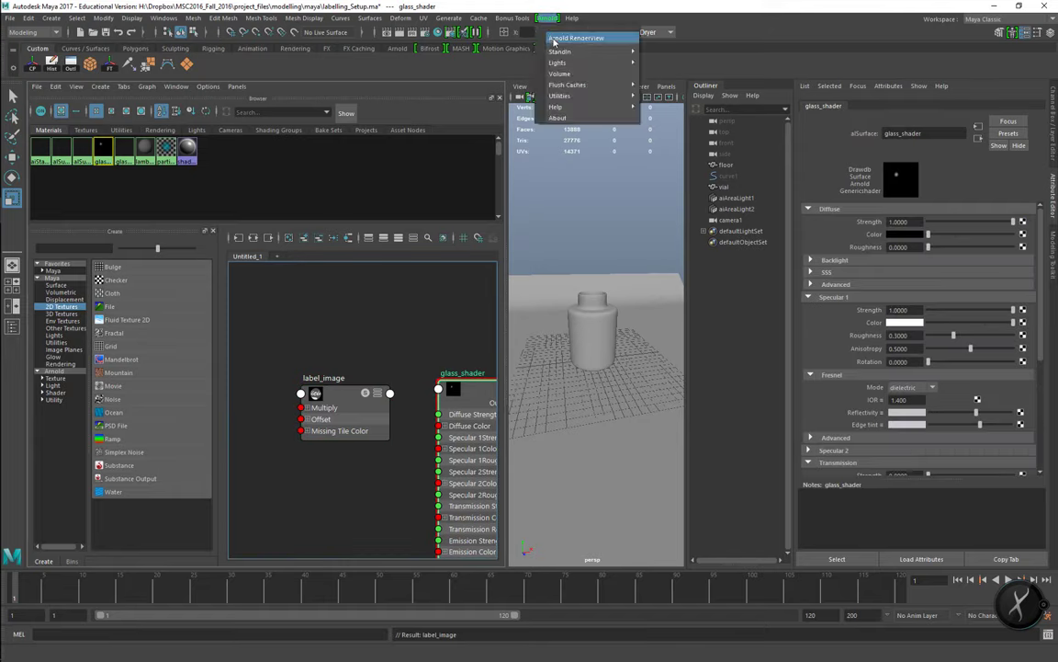
click(576, 38)
drag(719, 184, 368, 83)
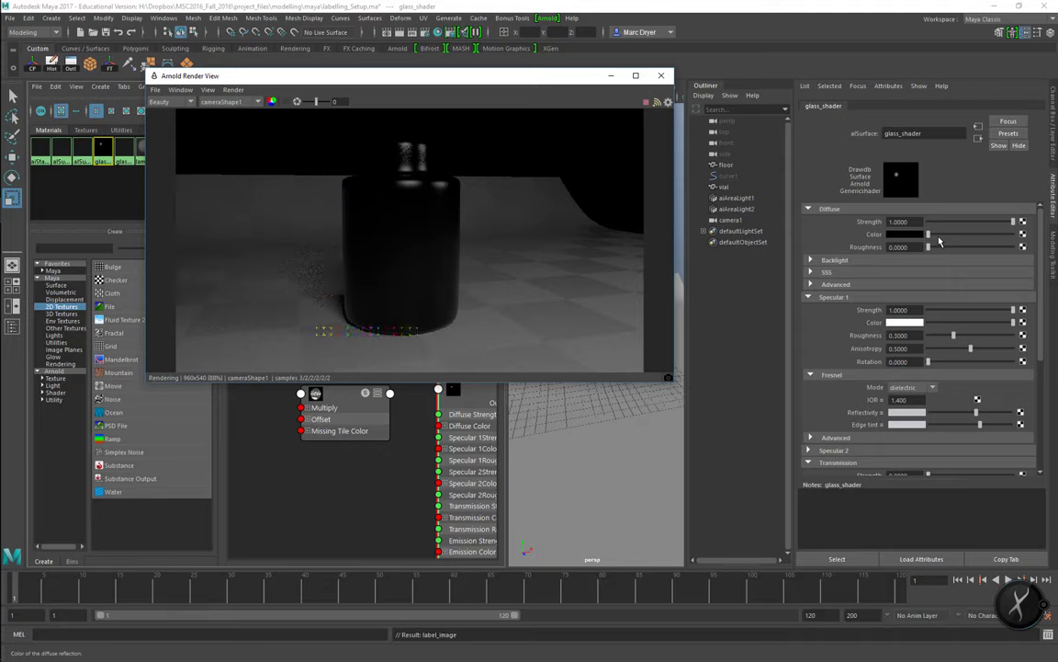
Set glass_shader's Diffuse and Specular 1 strengths to 0 and its Transmission strength to 1.
drag(1012, 222, 912, 229)
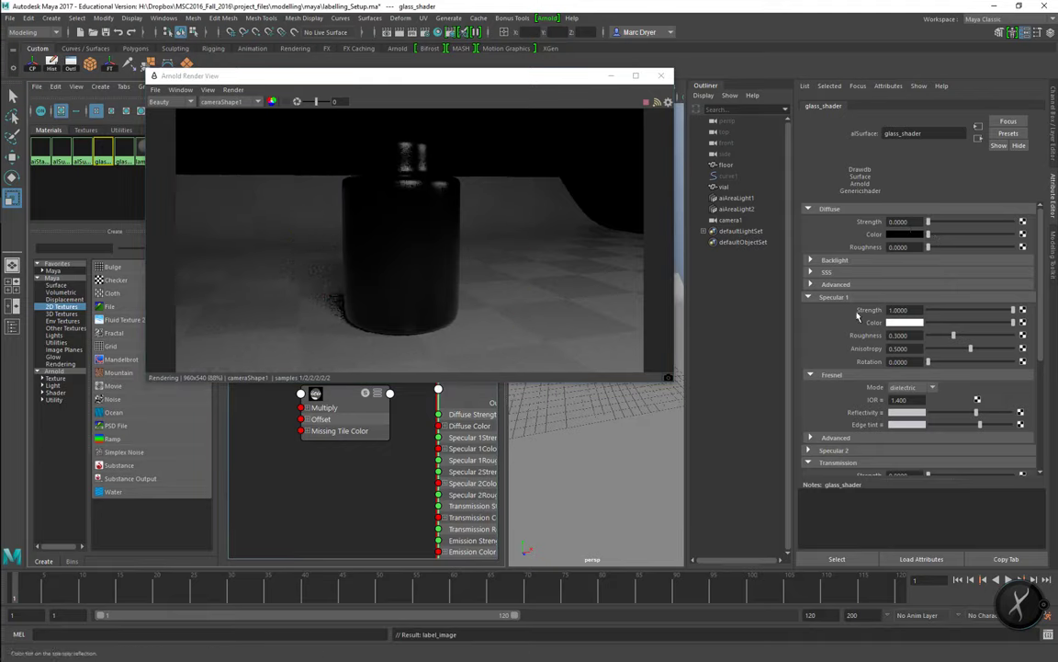
drag(939, 310, 916, 314)
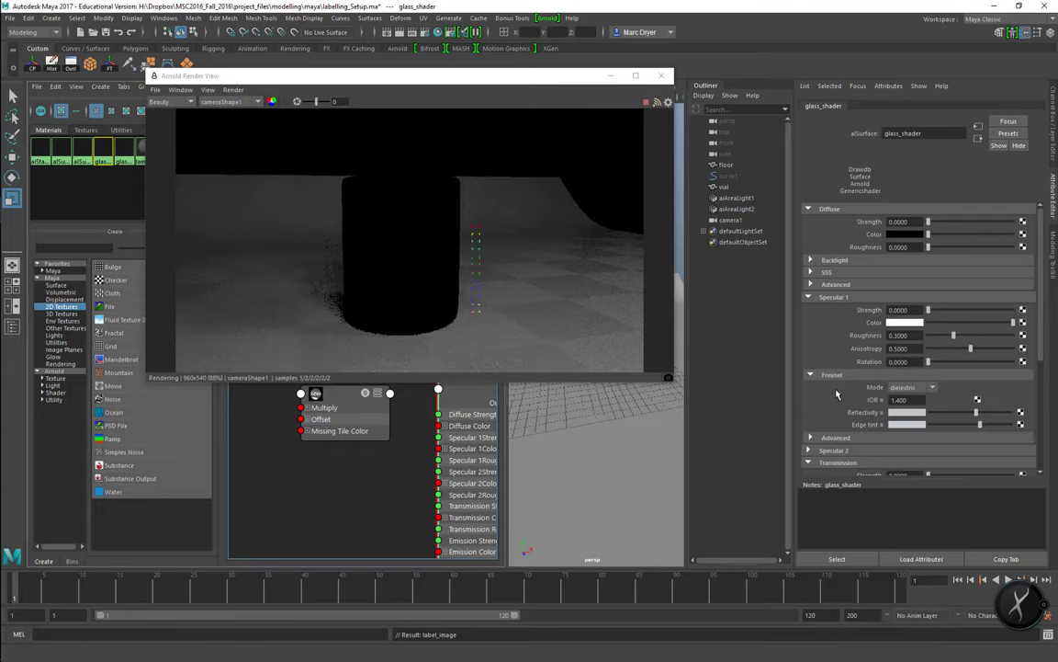
scroll(836, 394, down, 5)
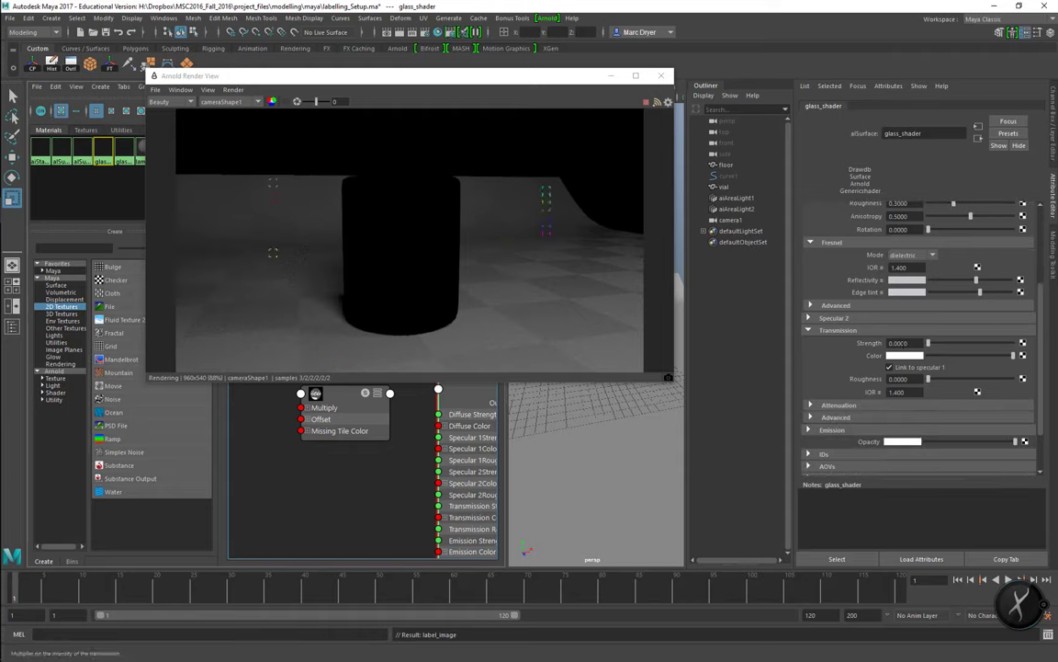
drag(928, 345, 1031, 346)
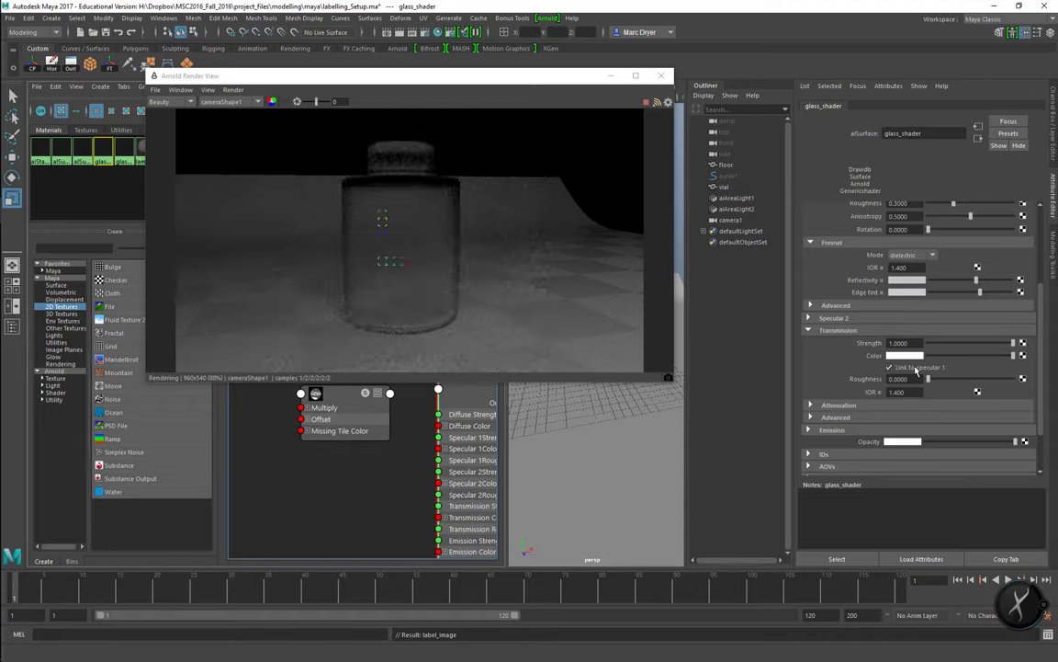
Check glass_shader's Specular 1 roughness and Fresnel IOR, and turn off Link to specular 1 for the transmission.
scroll(860, 339, up, 3)
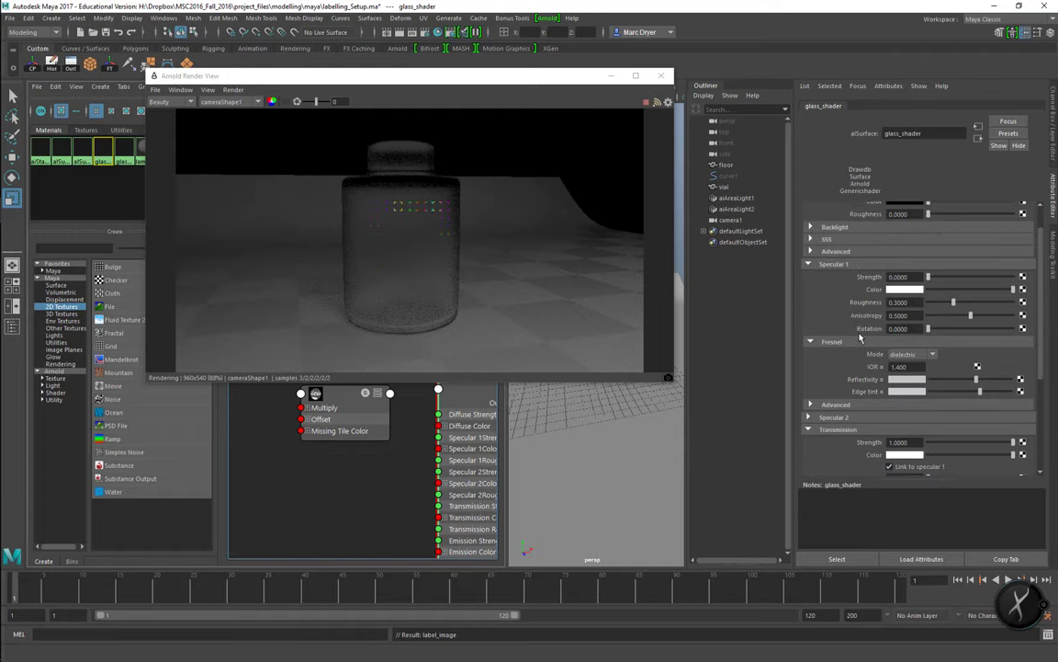
click(898, 303)
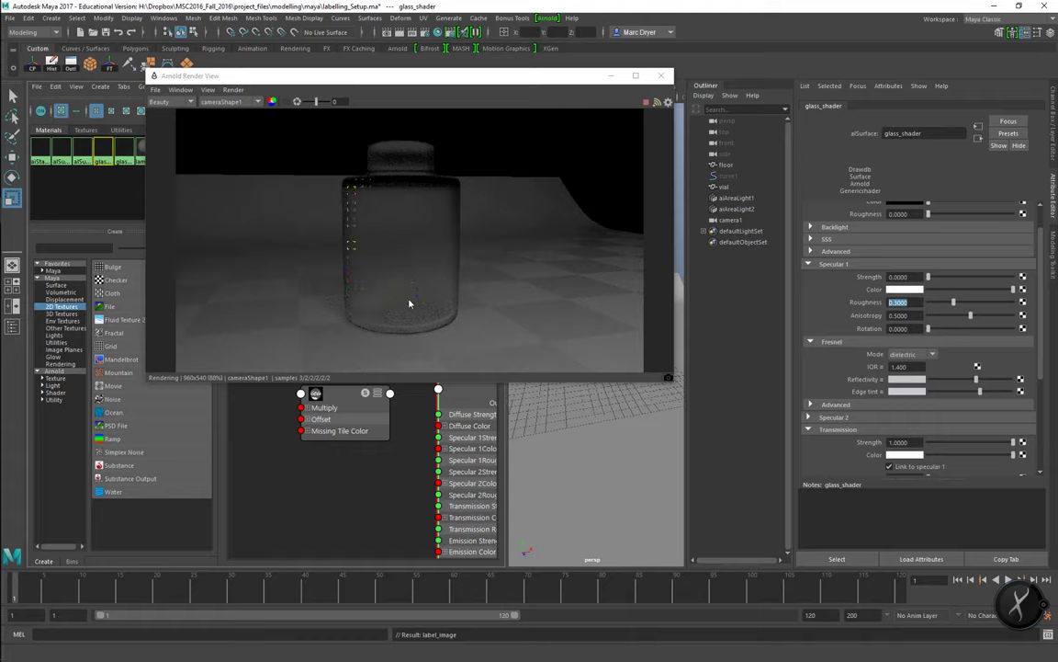
drag(909, 366, 883, 366)
scroll(849, 381, down, 3)
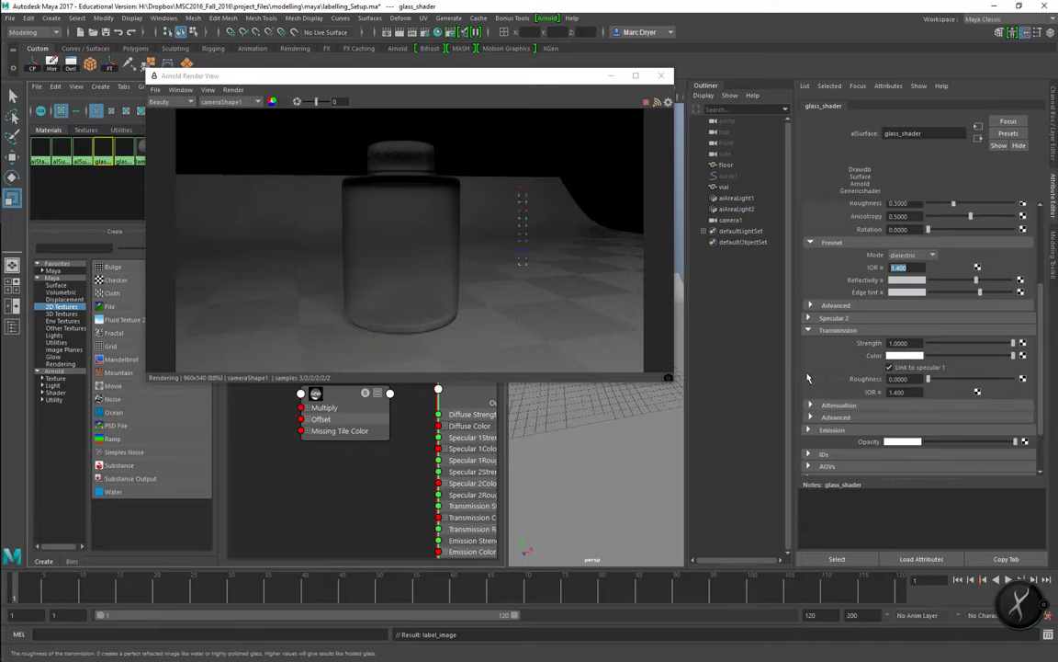
click(889, 366)
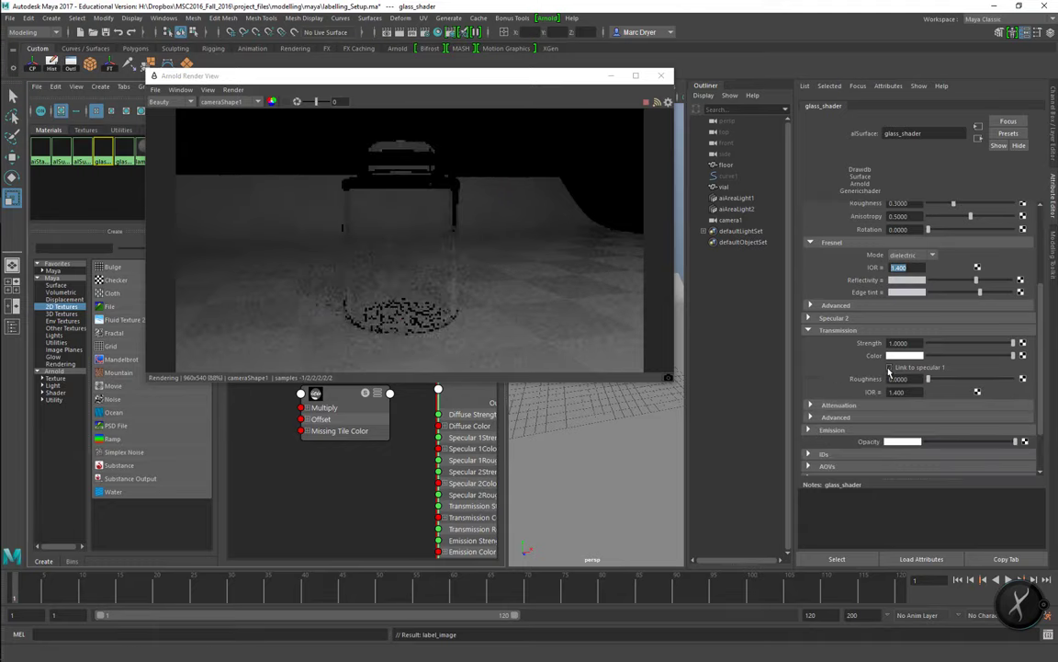
Try an IOR of 2 for glass_shader's transmission.
drag(910, 378, 864, 381)
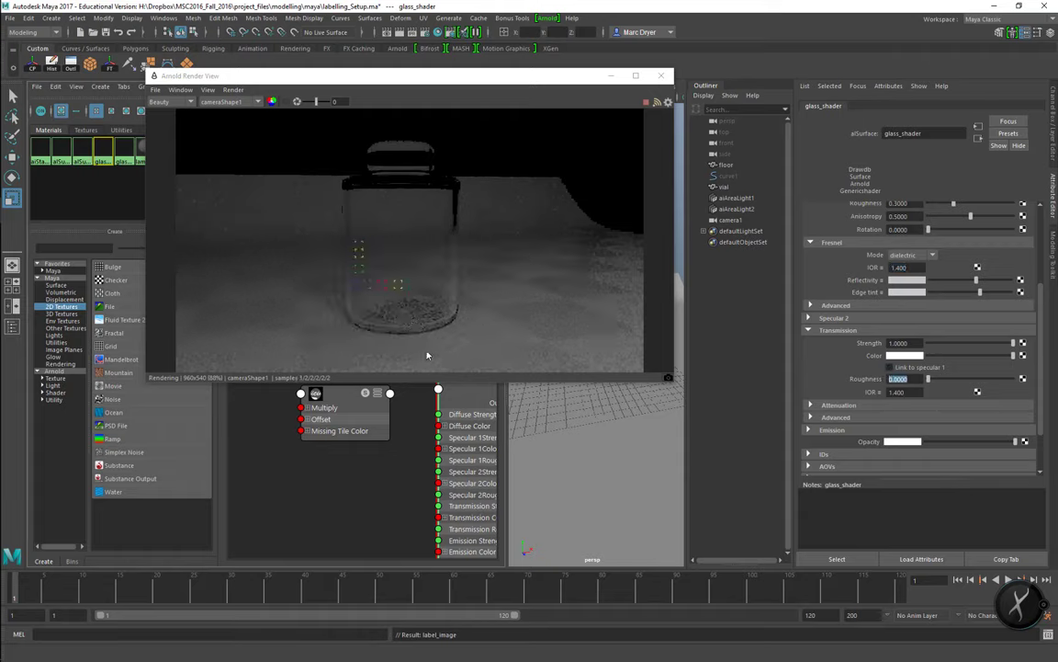
key(Tab)
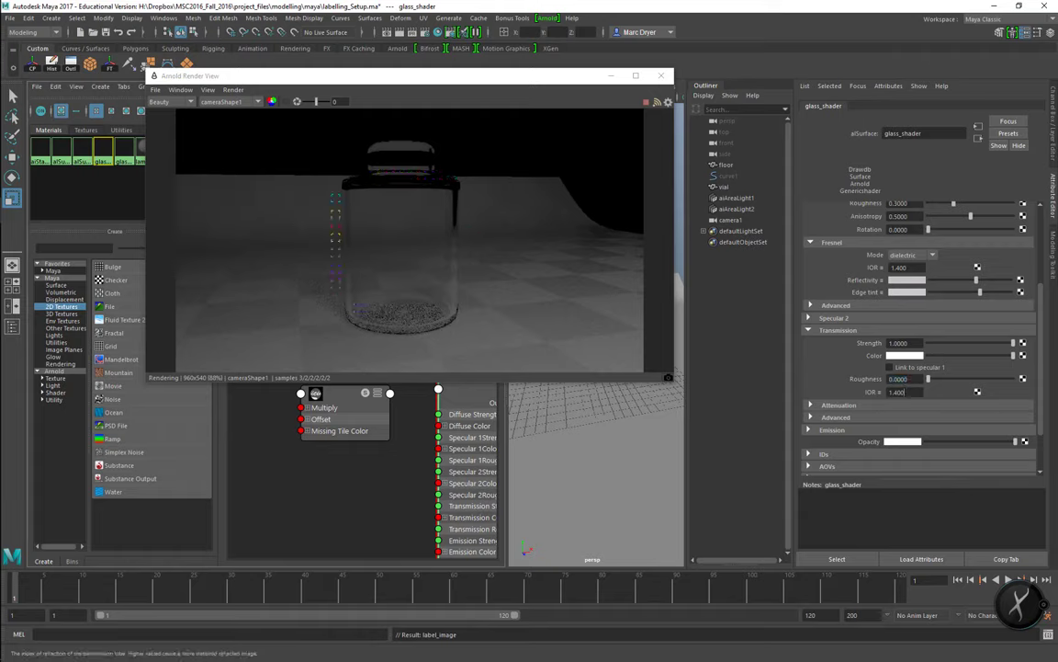
text(2)
key(Return)
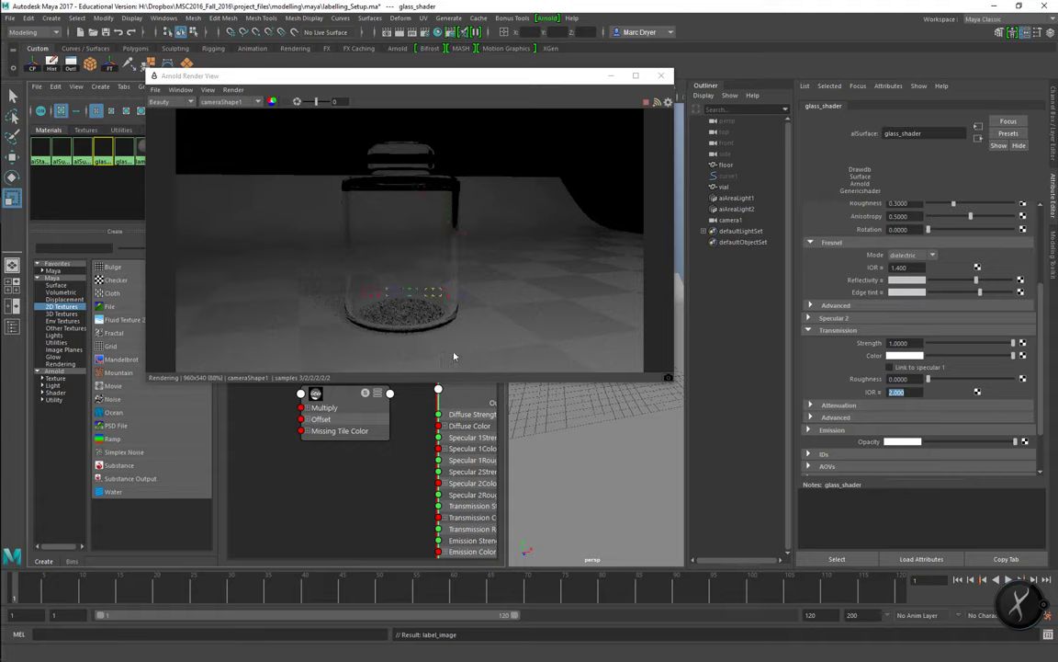
Set the IOR of glass_shader's transmission to 1.5.
text(1)
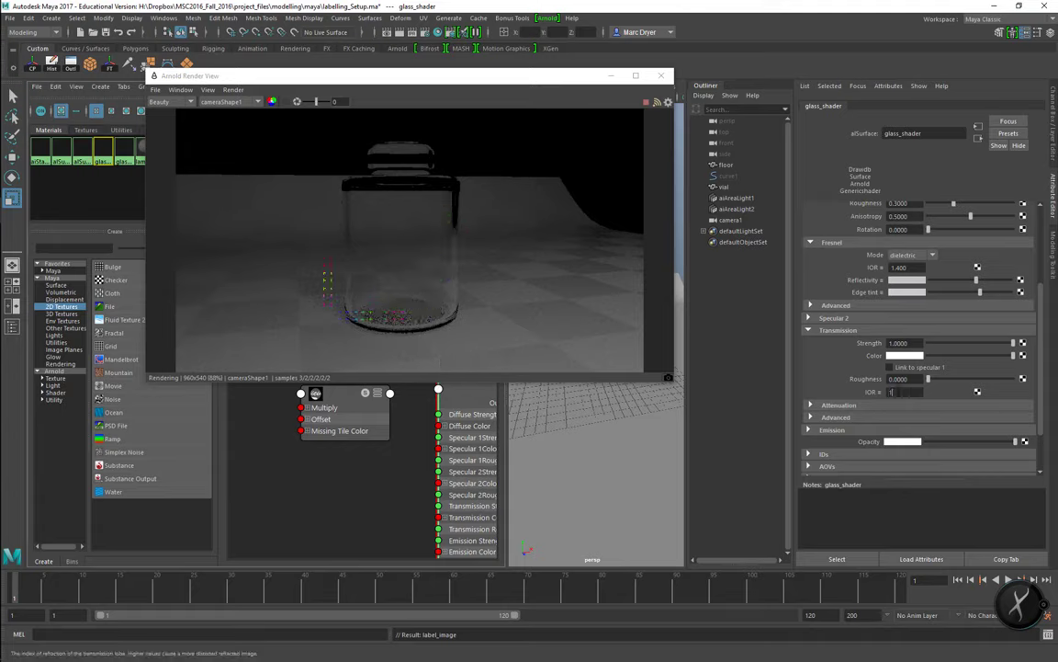
text(.5)
key(Return)
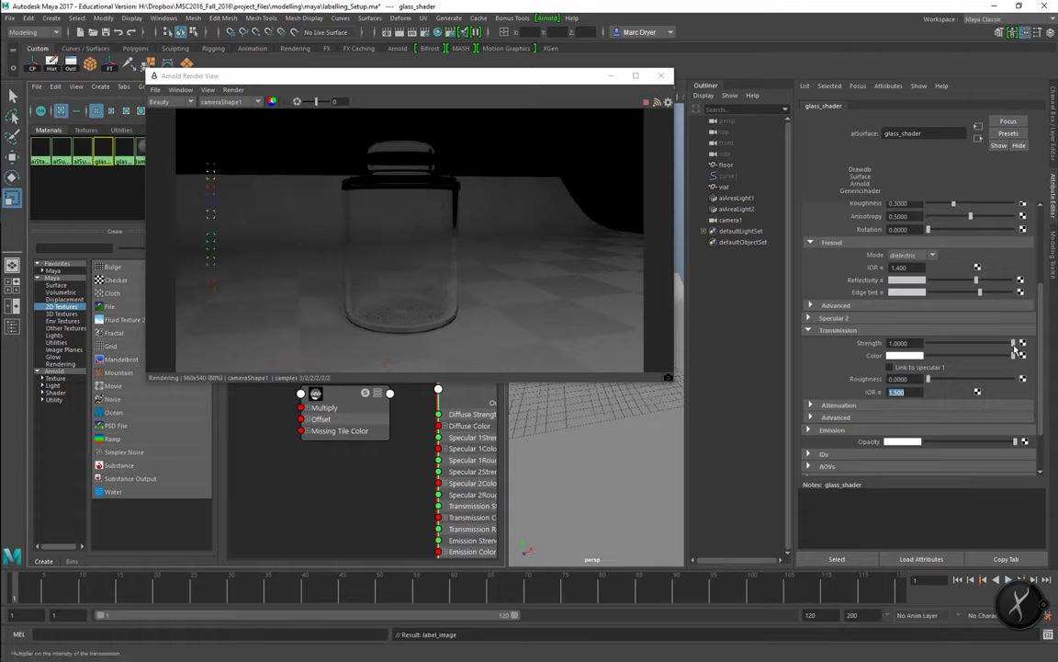
Set glass_shader's Transmission strength to 0 and restrict the interactive render to a crop region around the vial.
click(962, 343)
drag(947, 355, 914, 356)
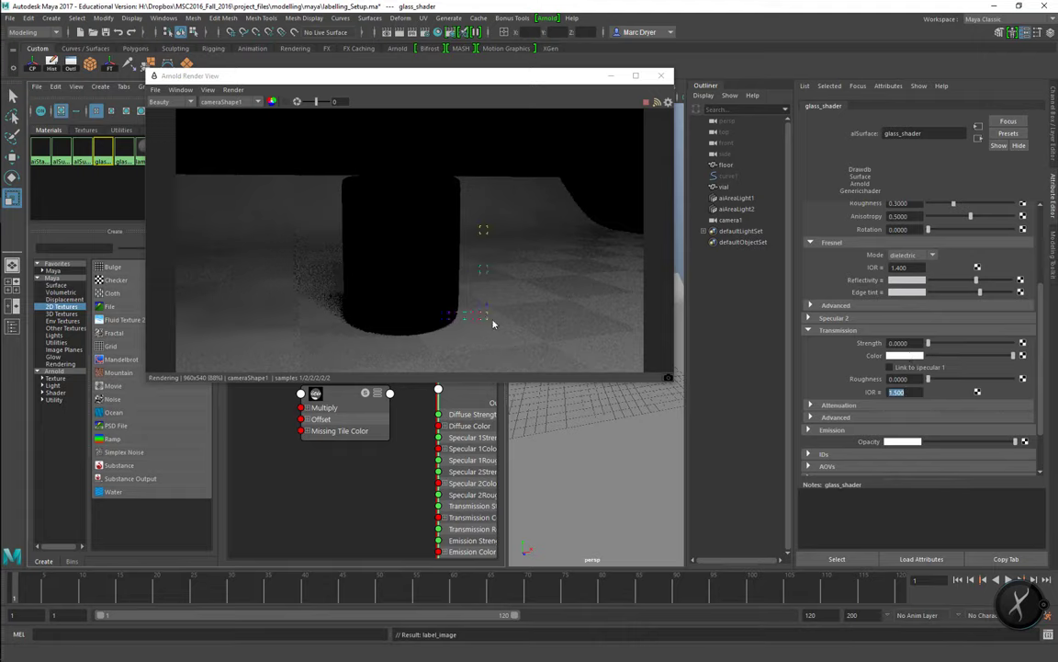
drag(330, 137, 479, 340)
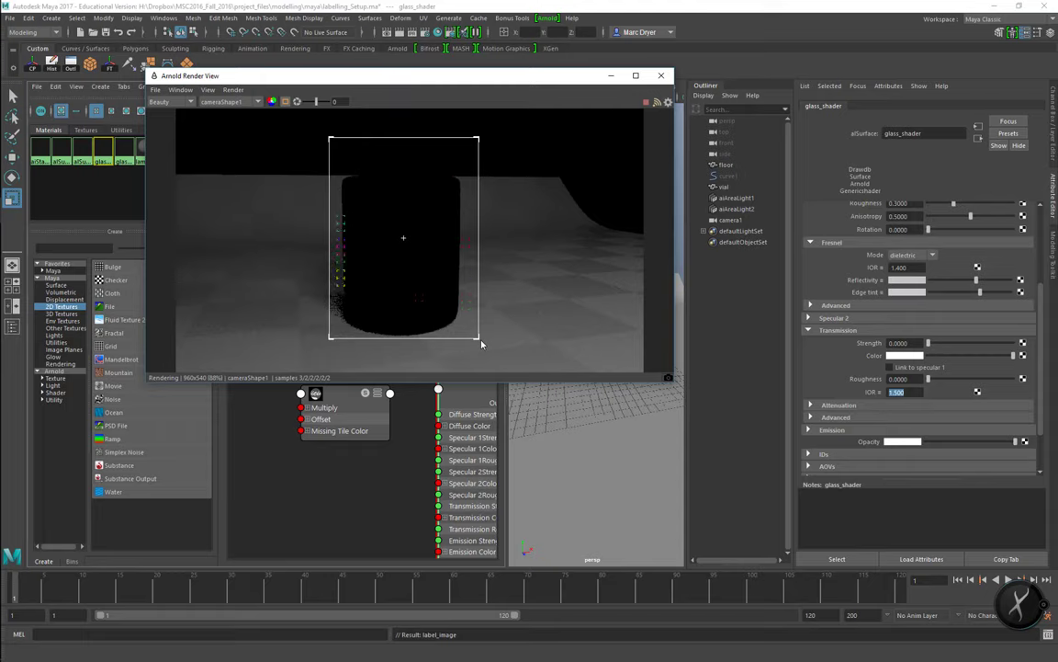
Clear the RenderView off the node graph and connect label_image's Out Color to glass_shader's Diffuse Color.
click(404, 431)
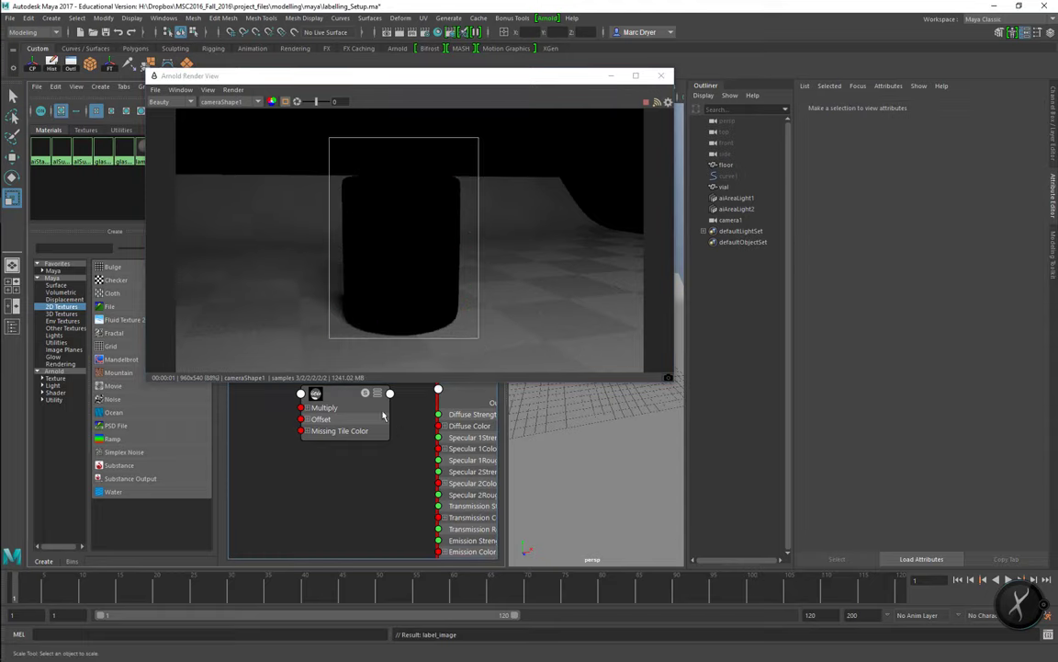
drag(485, 75, 756, 44)
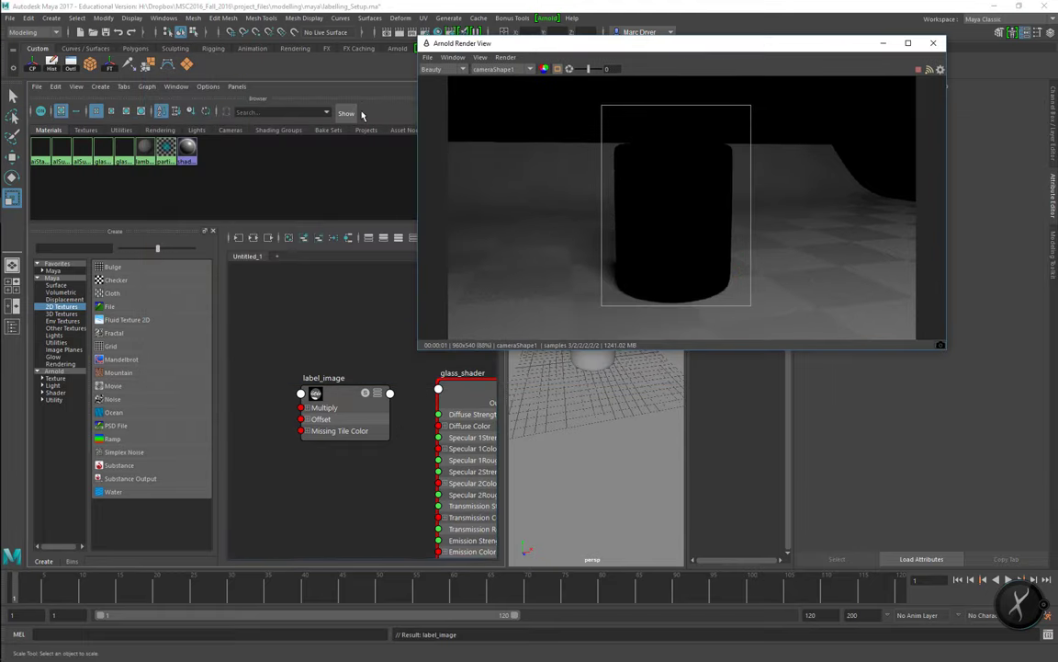
drag(572, 43, 658, 17)
alt+middle_drag(350, 319, 312, 286)
click(280, 327)
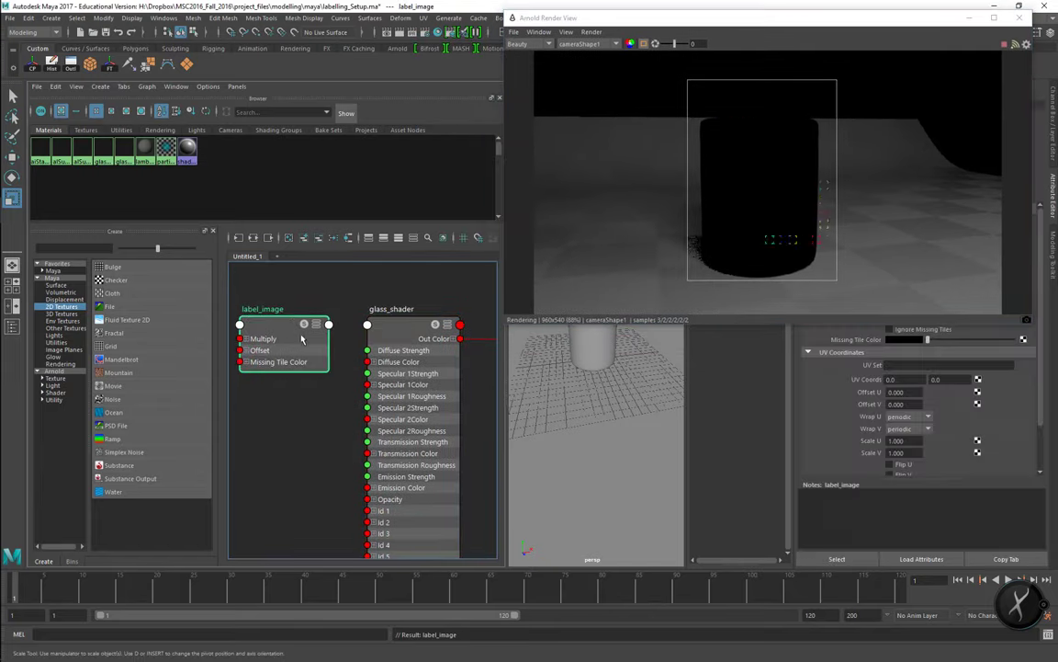
click(317, 325)
click(316, 325)
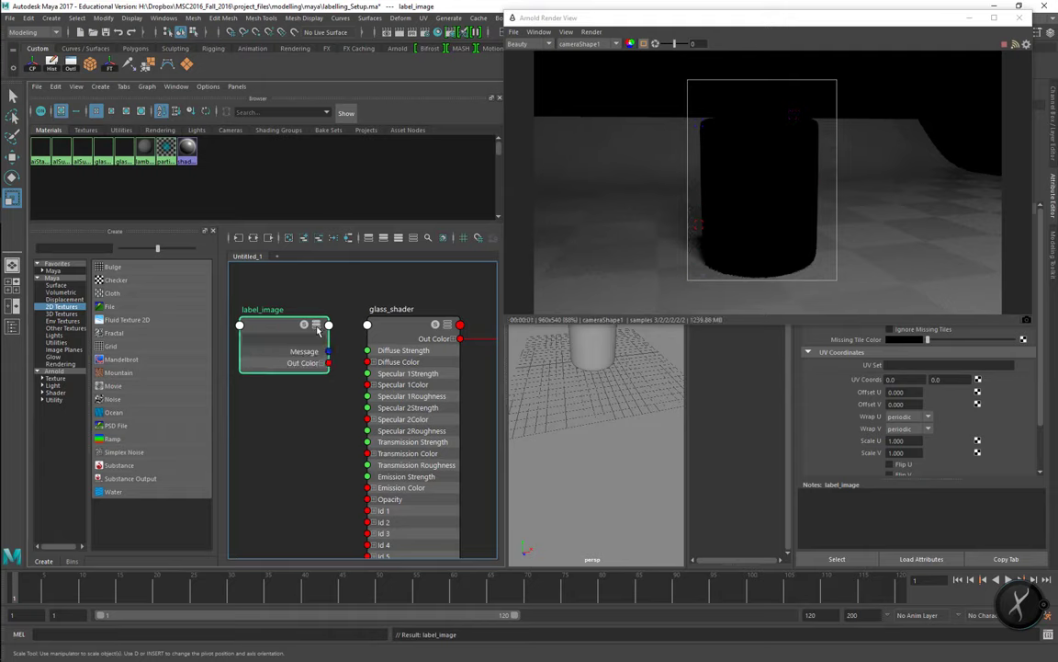
click(316, 325)
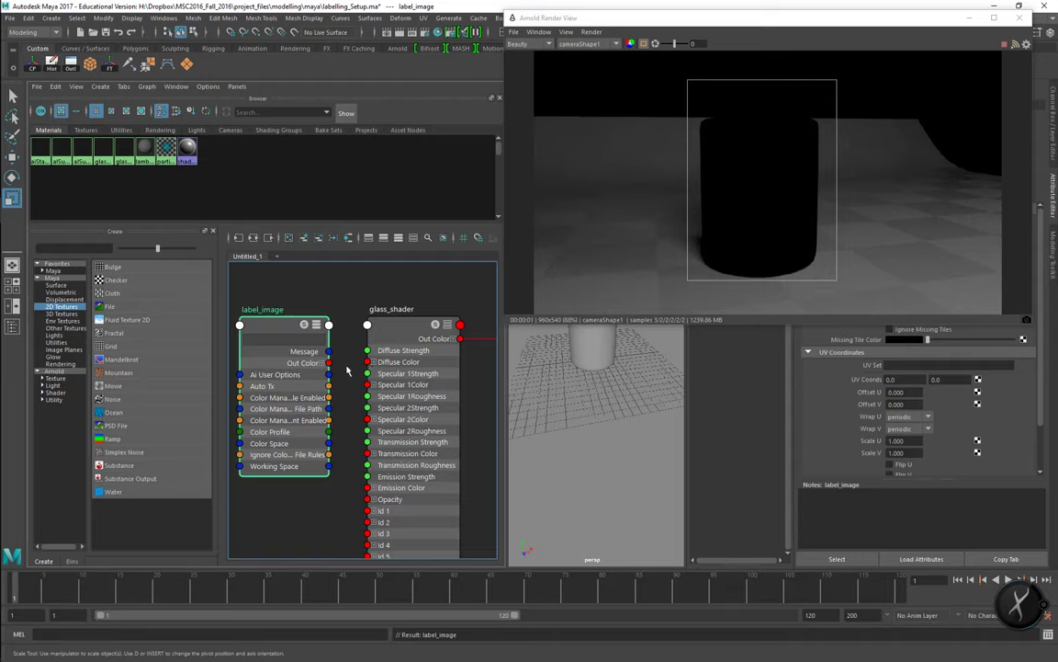
drag(329, 364, 367, 362)
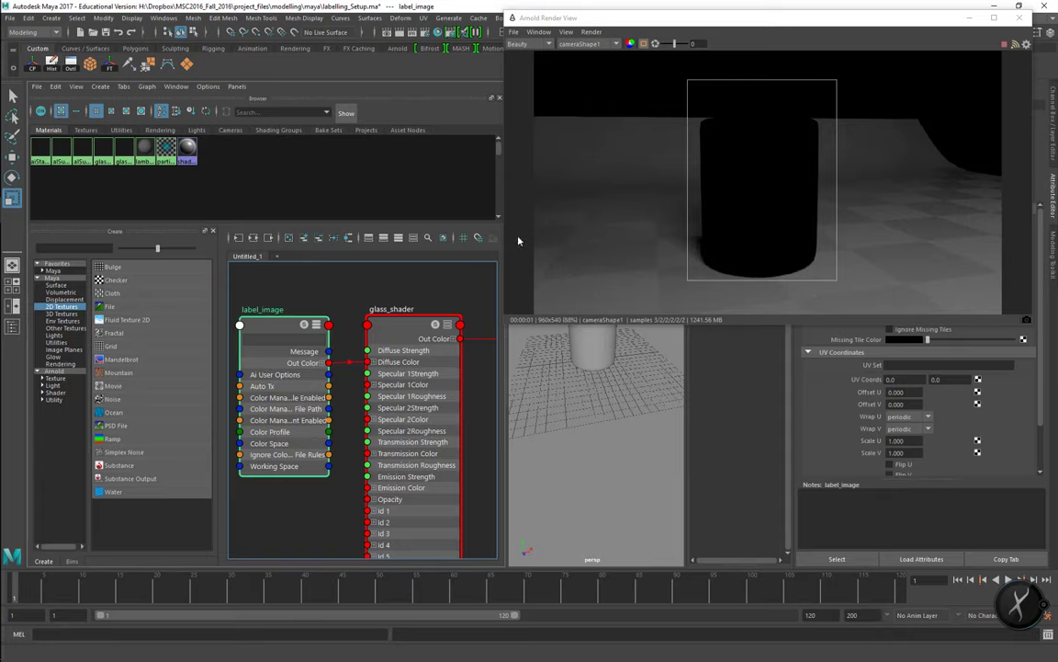
Float the RenderView's debug shading options and preview label_image alone with Isolate Selected, disabling the isolation after the check.
drag(277, 337, 288, 327)
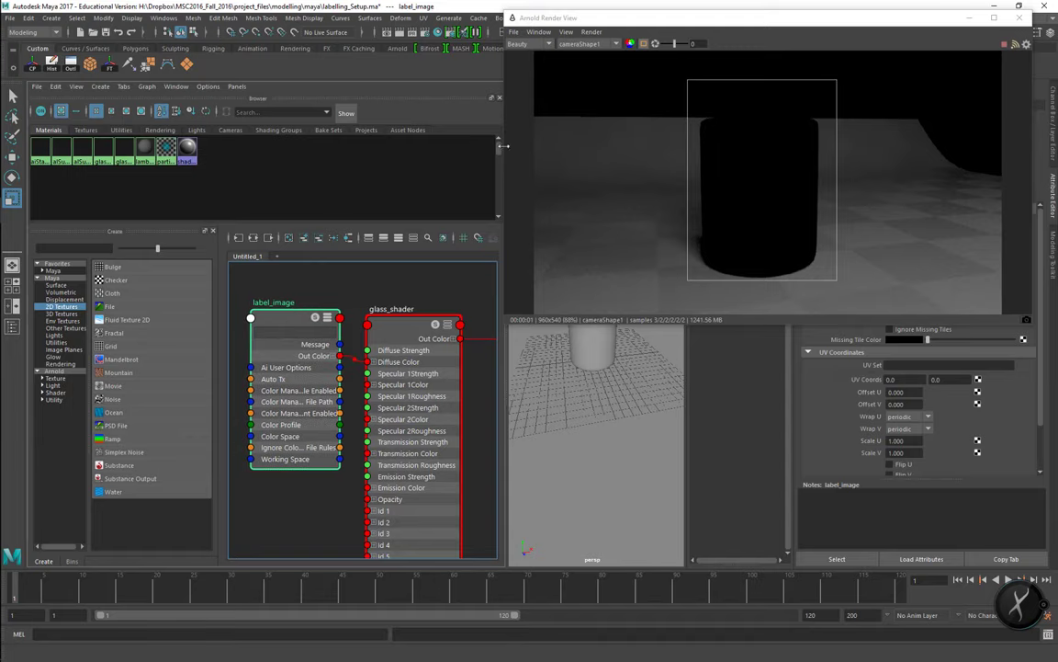
drag(552, 20, 440, 17)
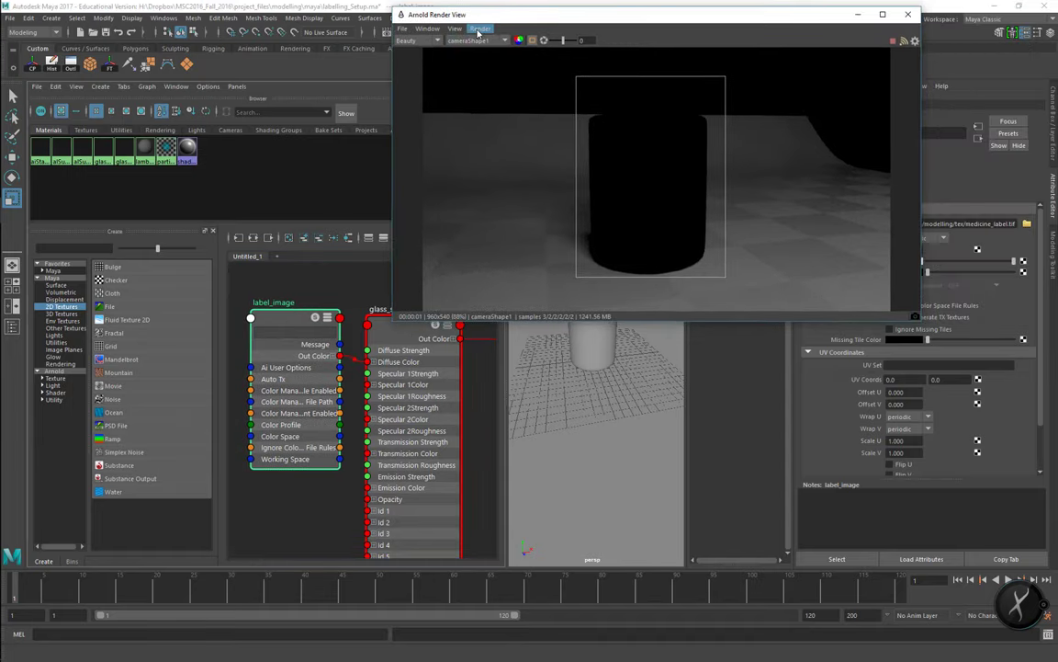
click(478, 29)
mouse_move(507, 150)
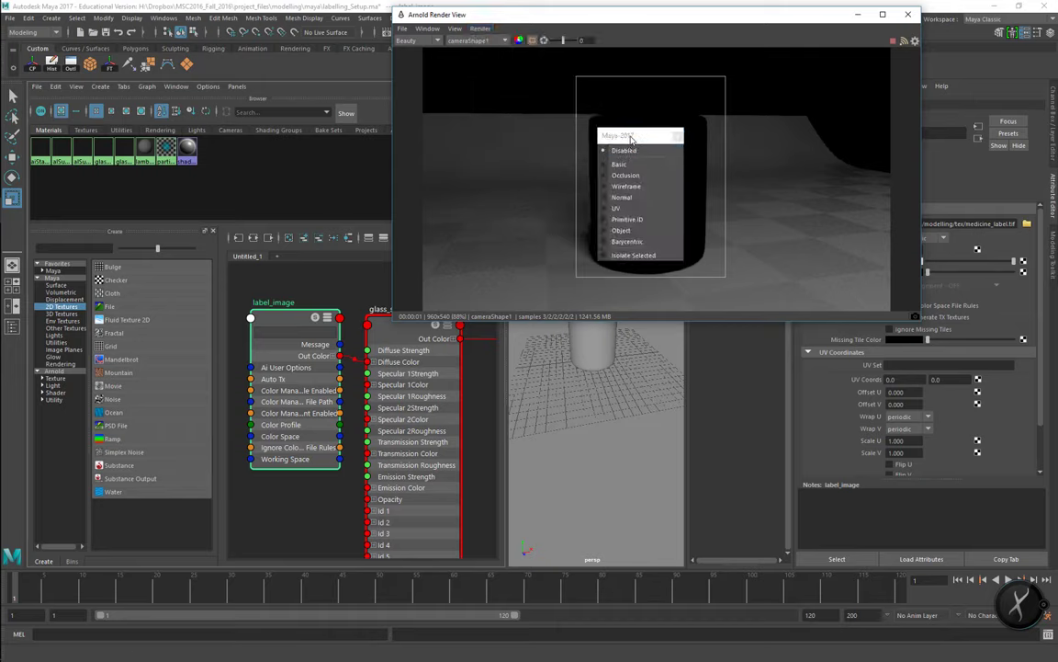
click(634, 147)
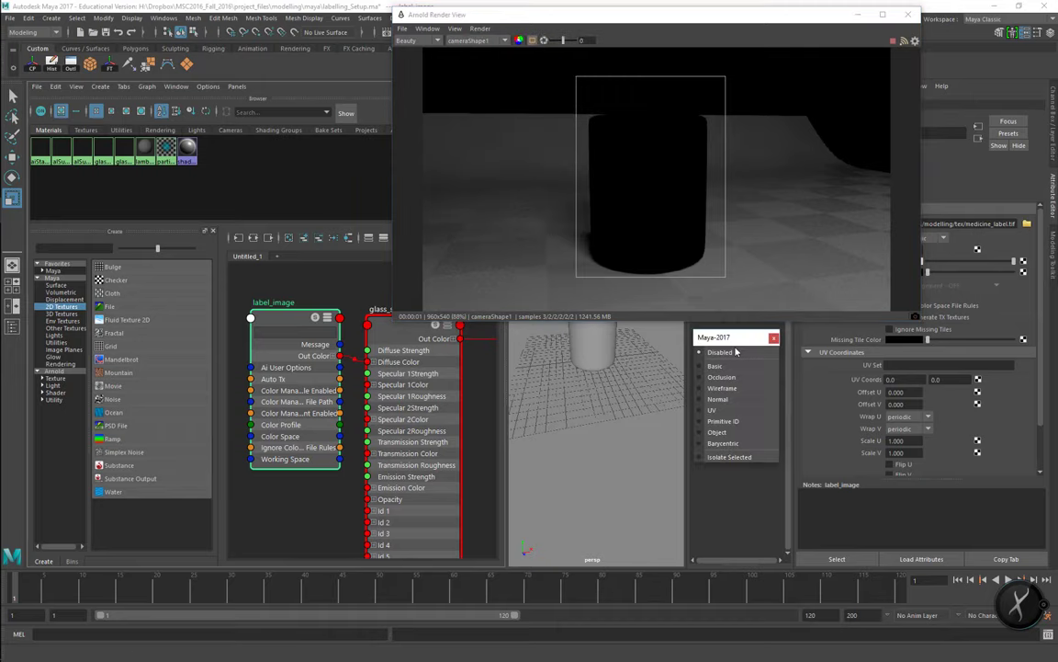
click(742, 448)
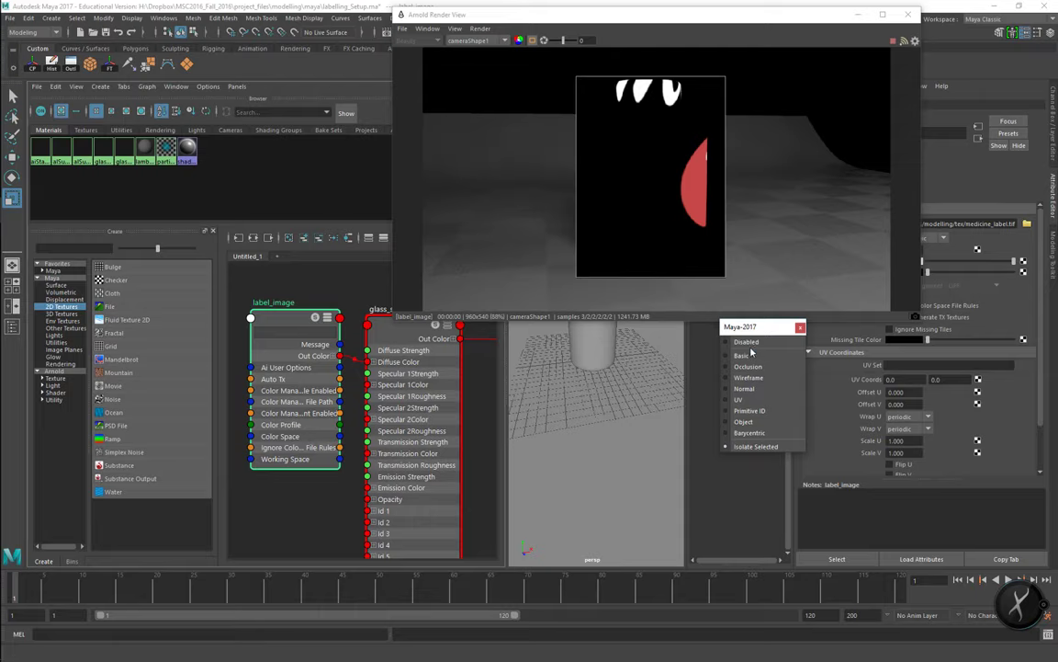
click(746, 342)
Uncover glass_shader's attributes and set its Diffuse strength to 1.
drag(714, 22, 526, 16)
click(399, 338)
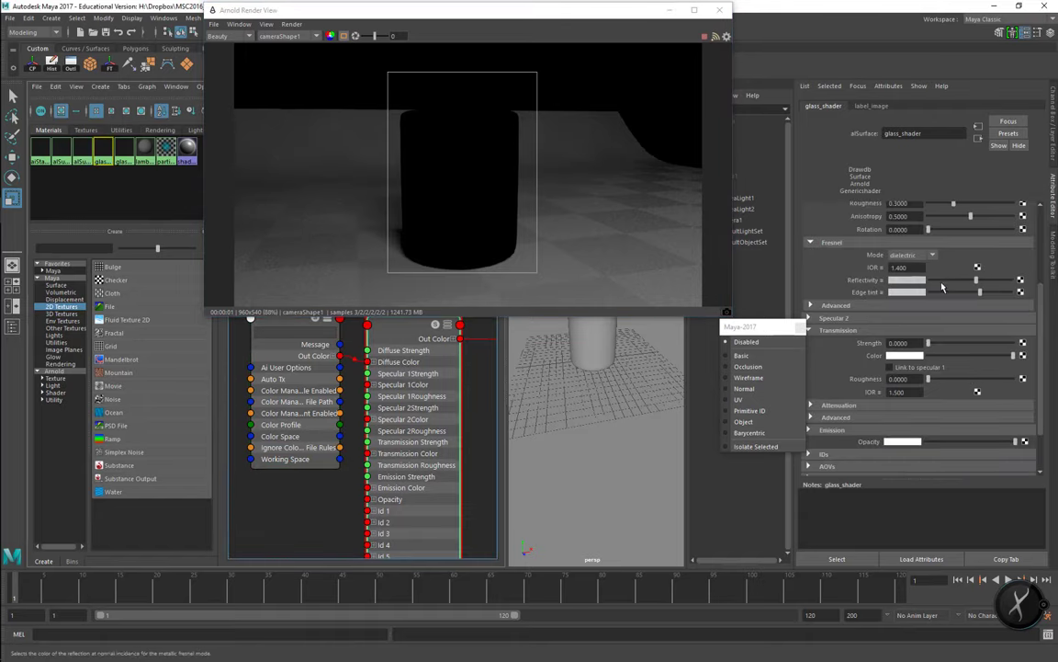
scroll(946, 288, up, 3)
drag(929, 222, 1020, 223)
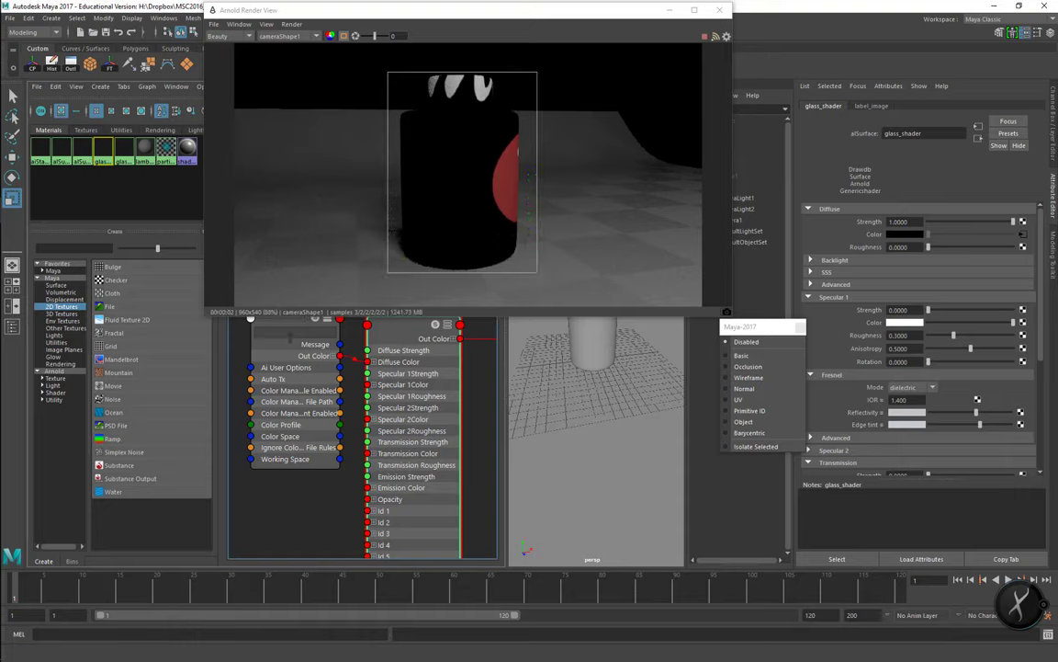
Isolate the label_image node in the render with debug shading, keeping the floating options clear of the attributes.
click(279, 329)
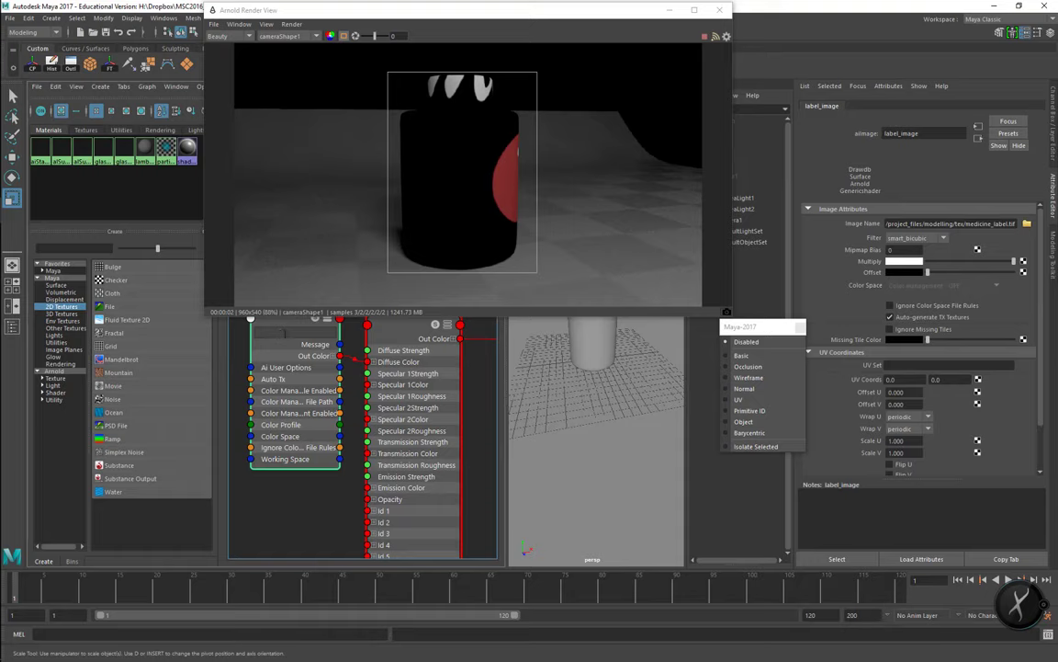
drag(283, 333, 279, 361)
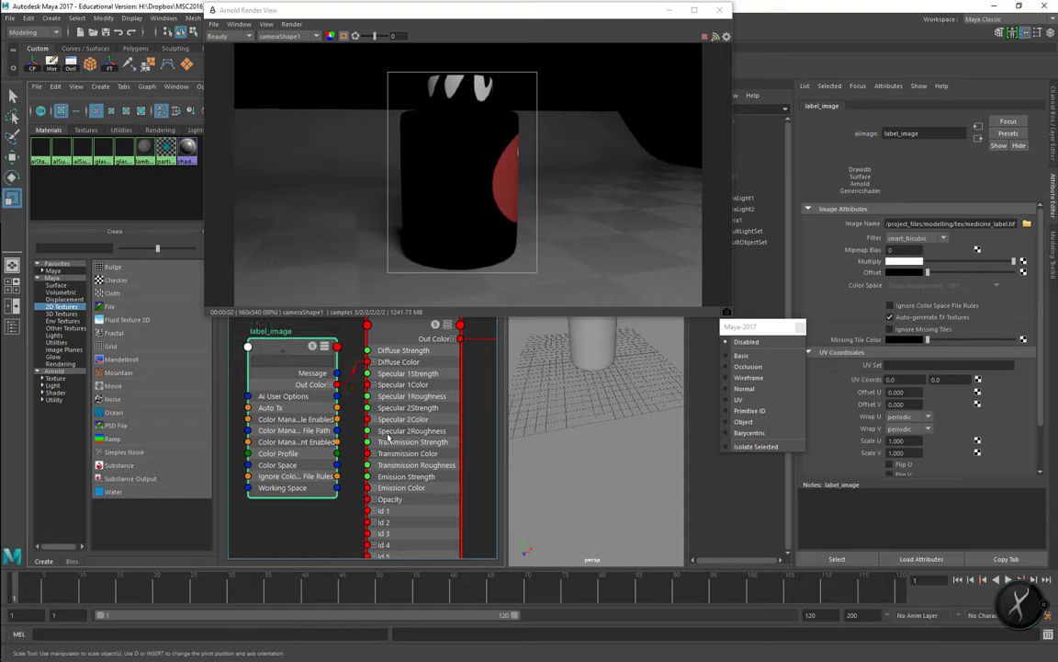
click(755, 445)
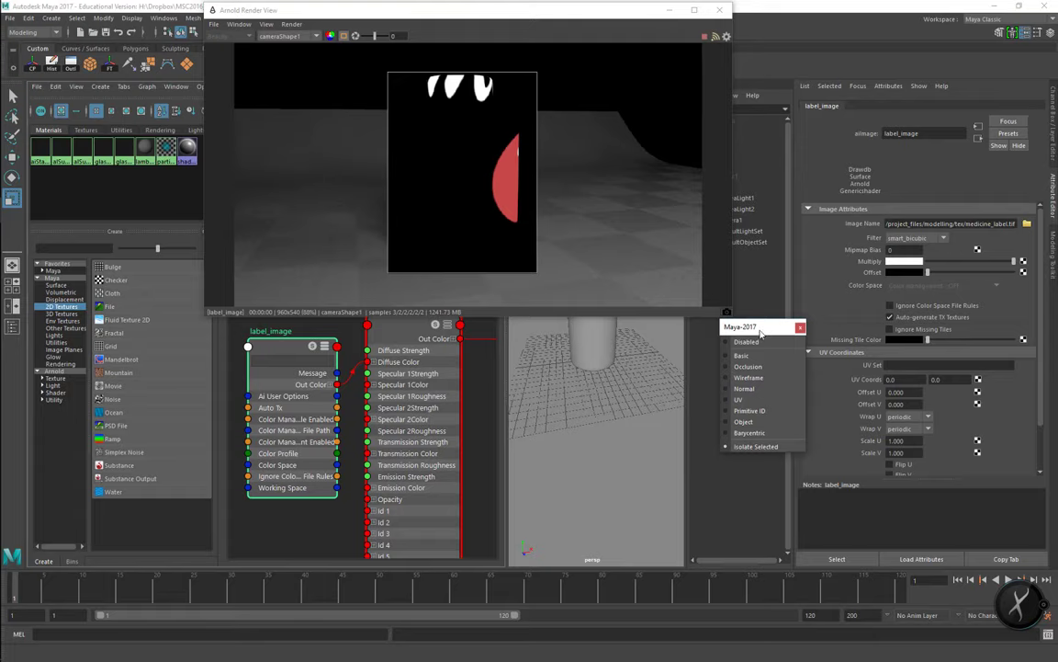
drag(760, 336, 646, 372)
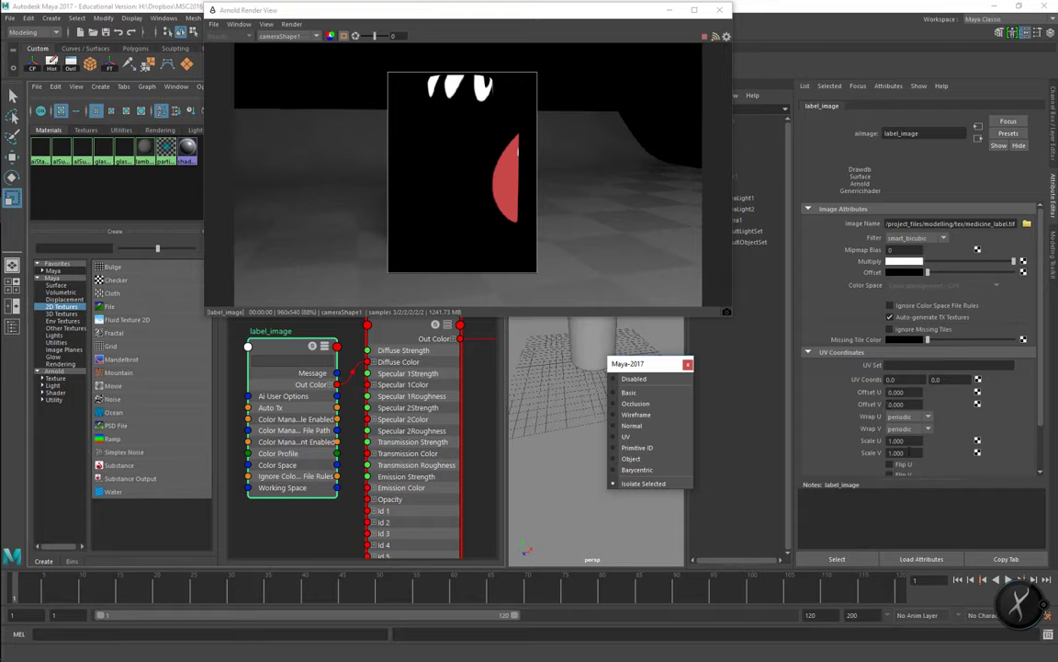
Set label_image's UV scale to 6 in U and 4 in V.
ctrl+drag(903, 441, 964, 447)
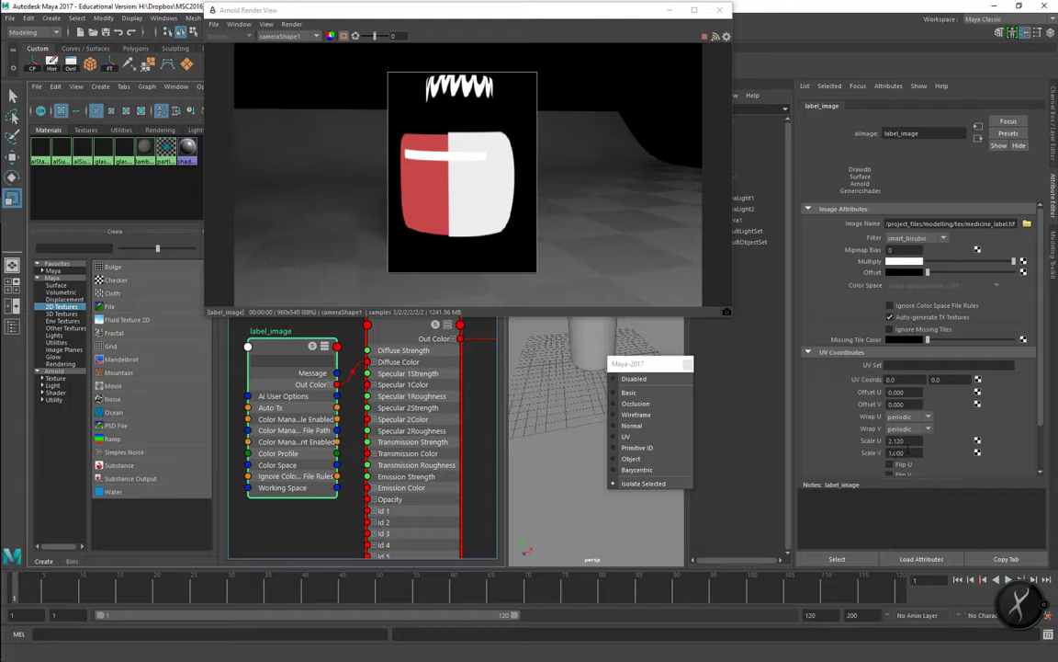
ctrl+drag(908, 449, 1001, 463)
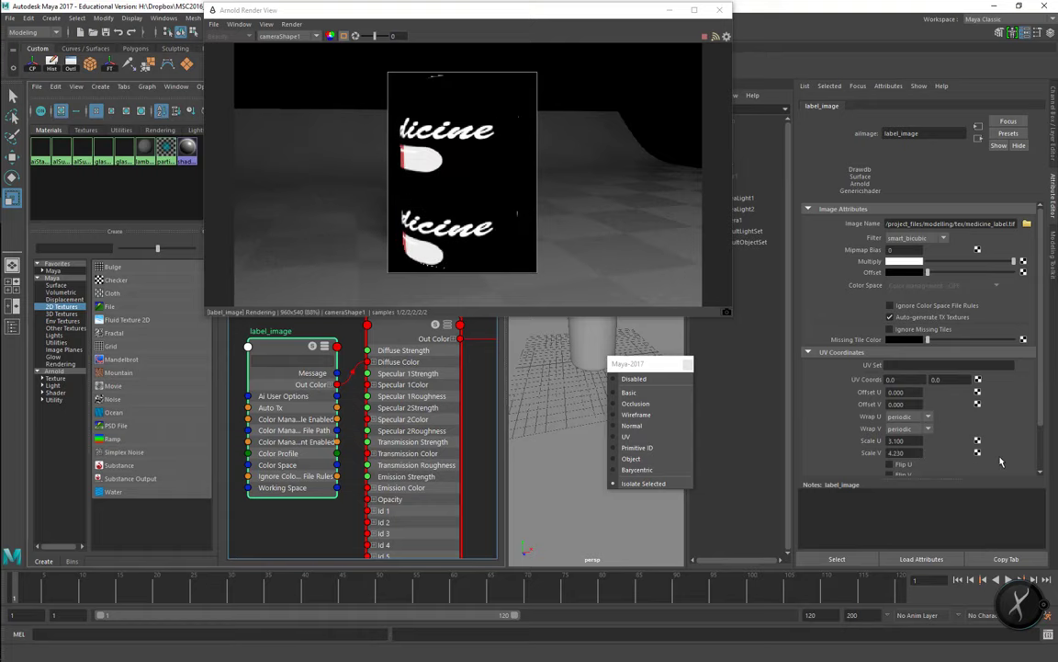
ctrl+drag(913, 441, 968, 447)
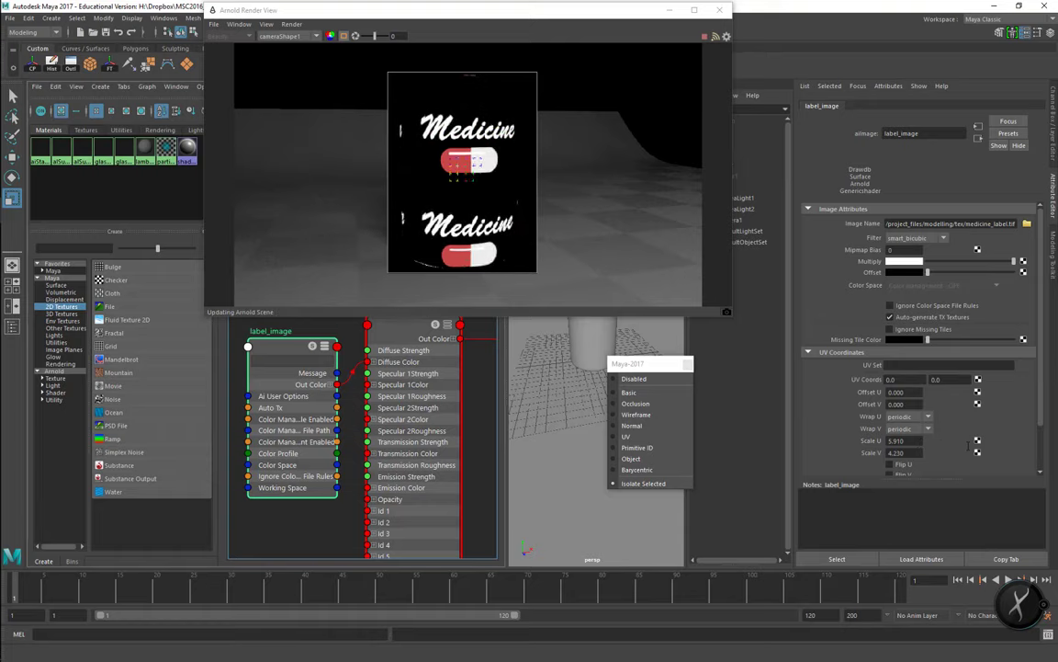
double_click(913, 442)
text(6)
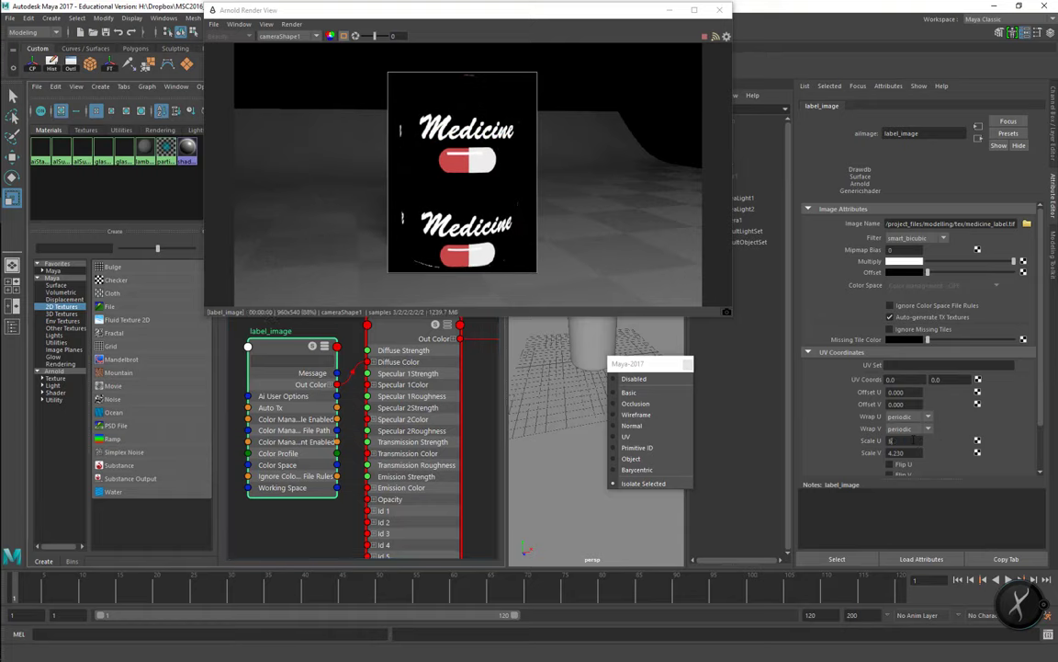
key(Tab)
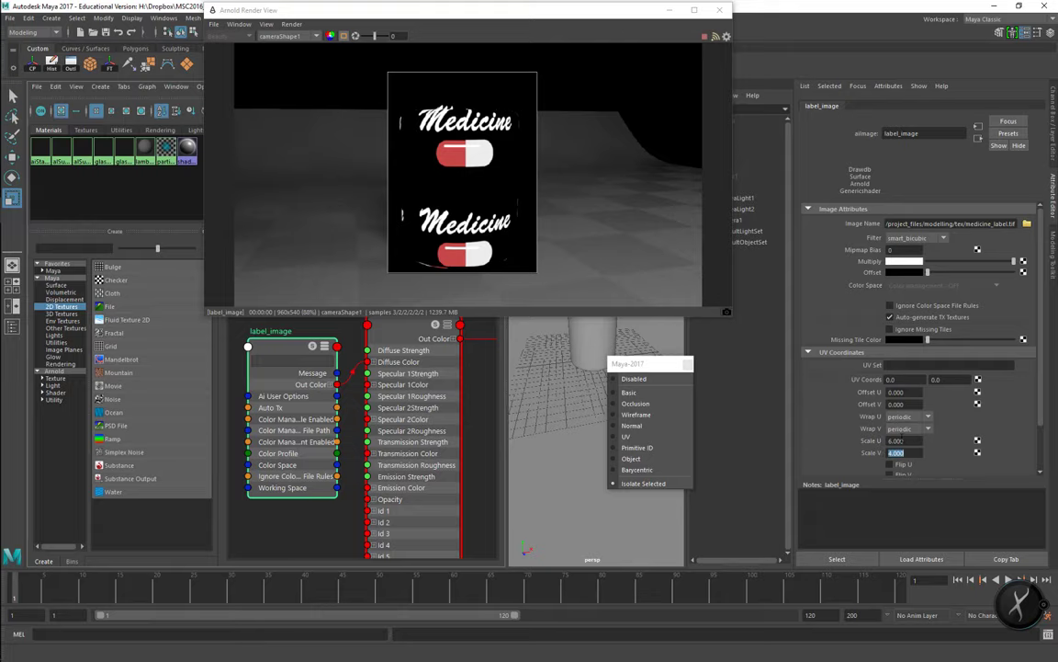
Check the Medicine label artwork's proportions in Photoshop, return to Maya and adjust label_image's Scale V to 4.72.
key(alt+Tab)
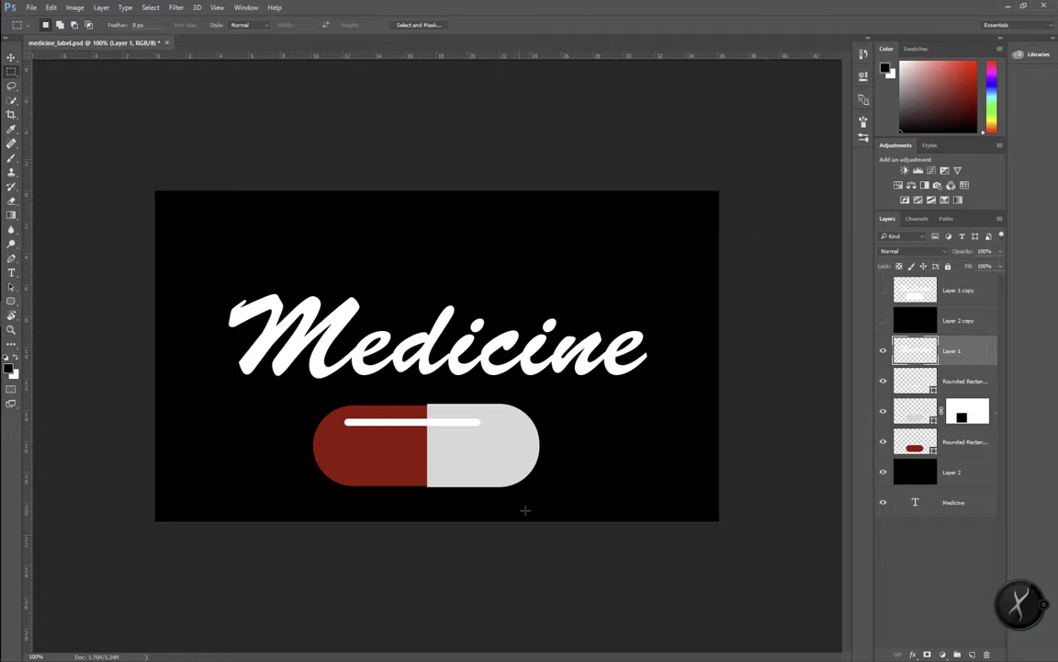
key(alt+Tab)
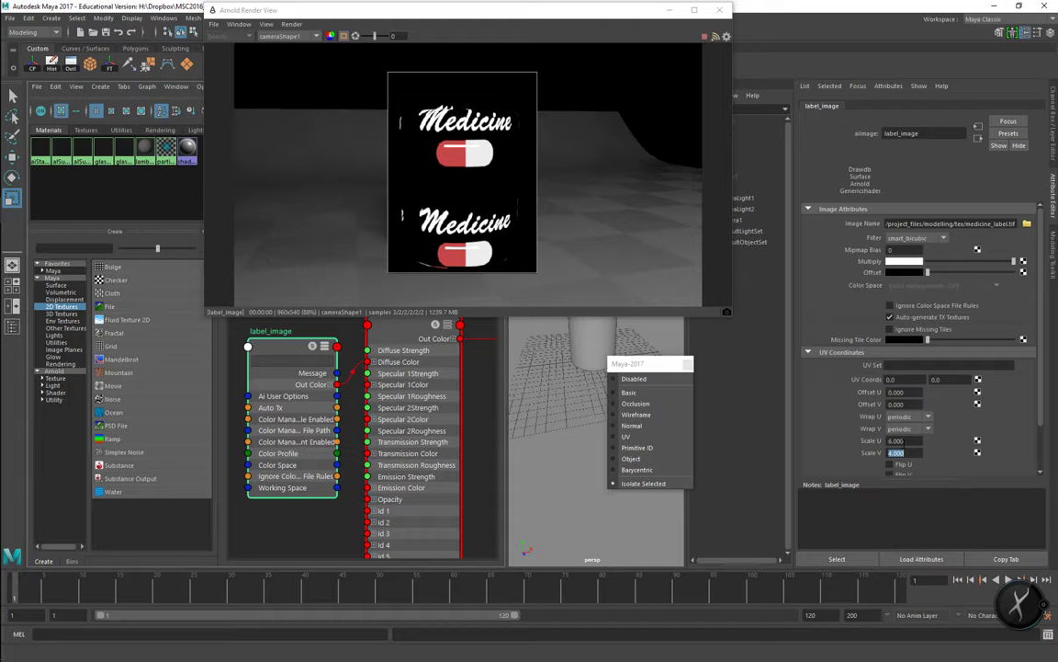
ctrl+drag(915, 451, 947, 454)
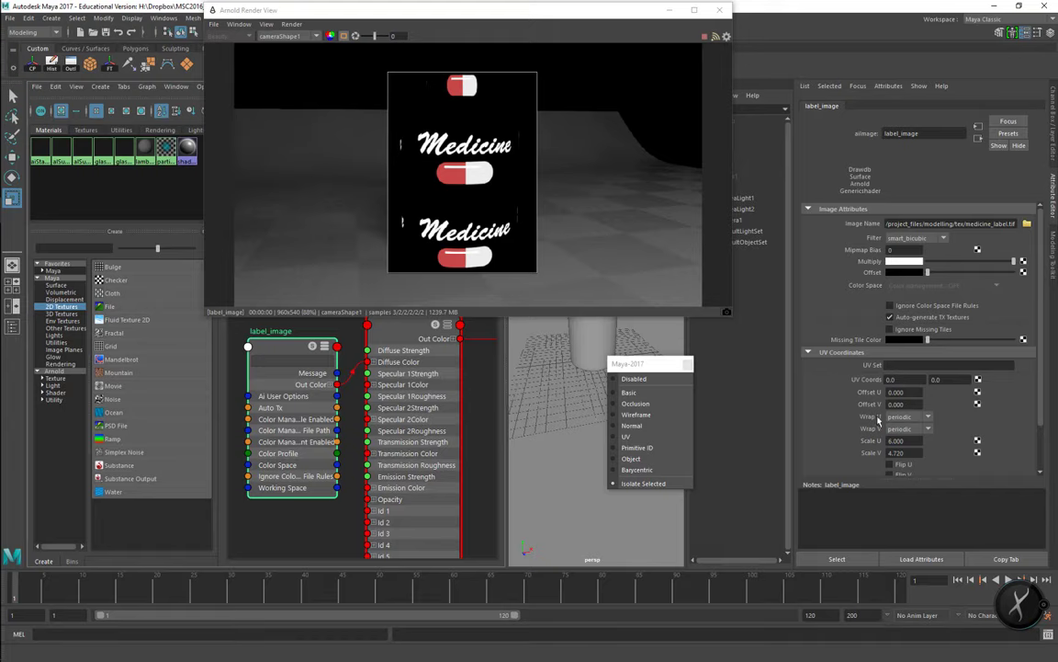
Change both Wrap U and Wrap V of label_image to file.
click(908, 418)
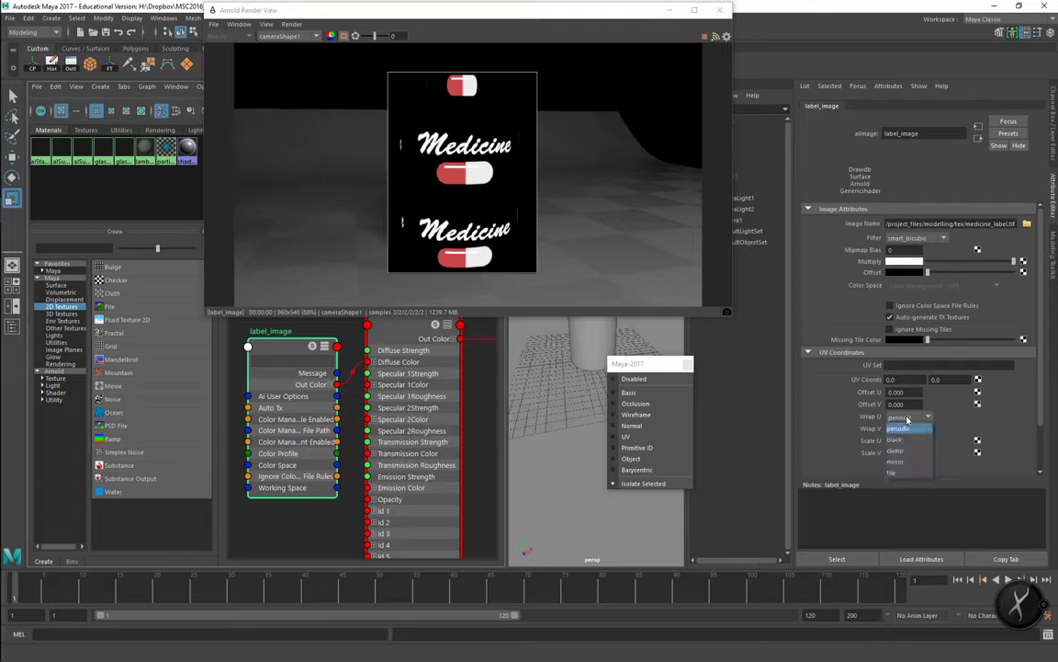
click(905, 472)
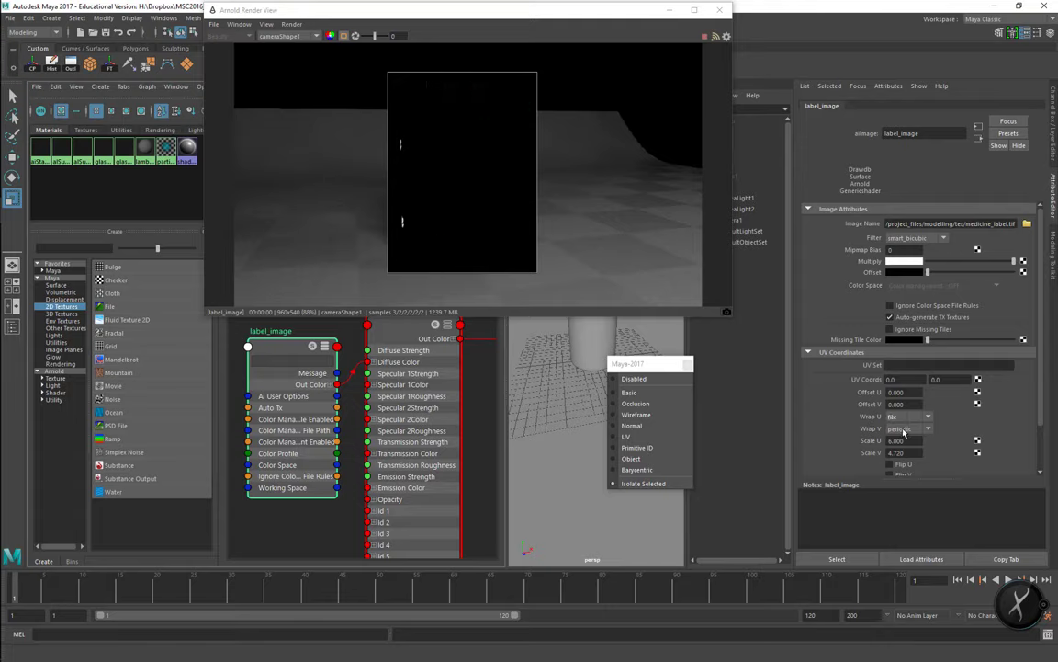
click(905, 430)
click(909, 484)
Set label_image's Offset U to -0.17 and Offset V to -0.12, and disable debug shading to restore the beauty render.
mouse_move(889, 392)
ctrl+mouse_down()
mouse_move(872, 394)
mouse_move(881, 393)
ctrl+mouse_up()
click(901, 404)
text(-0.17)
key(Return)
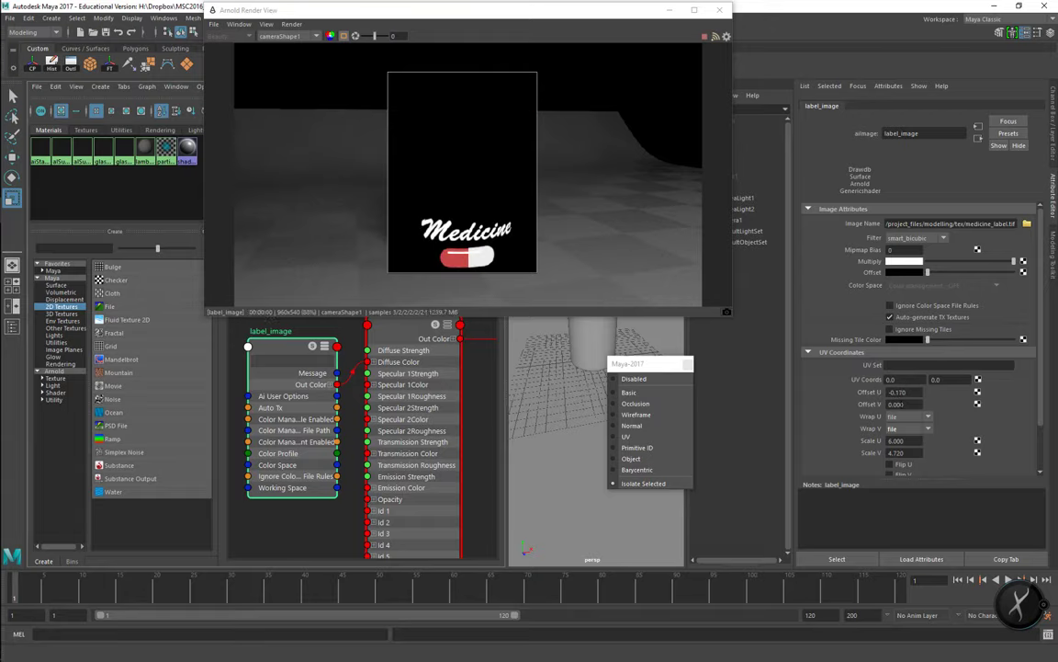
ctrl+drag(891, 402, 893, 399)
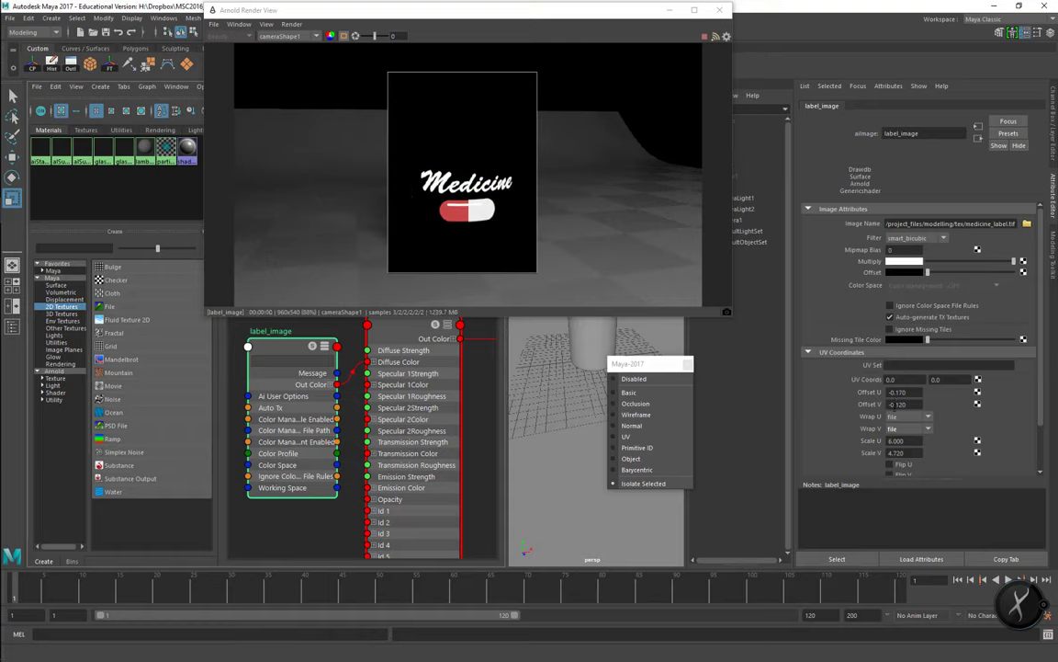
click(634, 378)
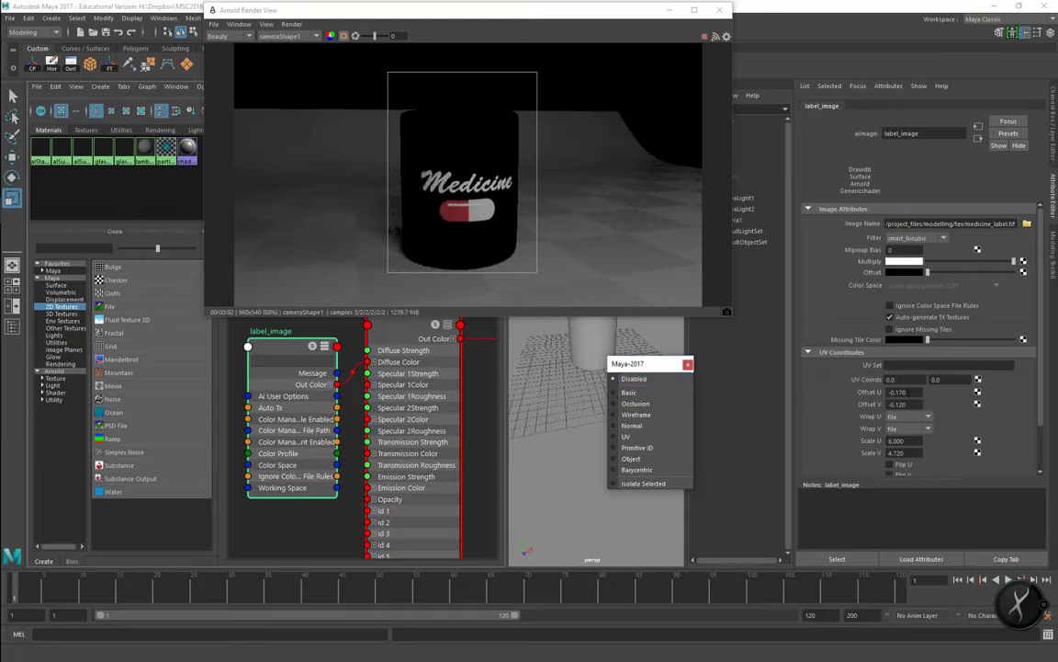
click(908, 392)
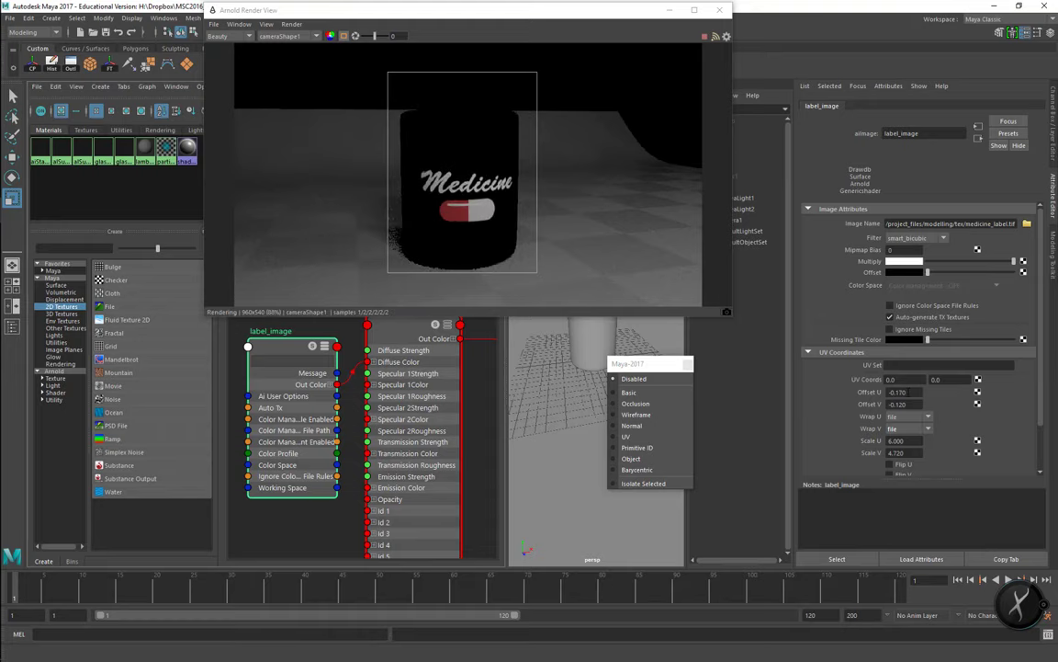
Set label_image's Offset V to -0.19 to raise the label on the vial.
mouse_move(907, 404)
ctrl+middle_down()
mouse_move(922, 404)
mouse_move(899, 404)
ctrl+middle_up()
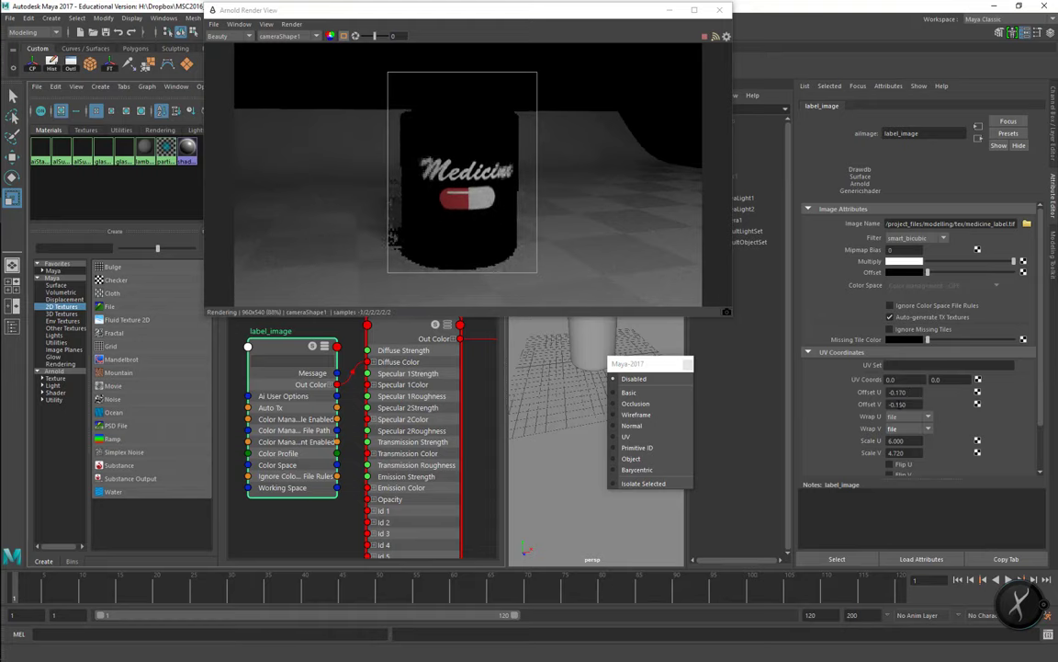
text(-0.19)
key(Return)
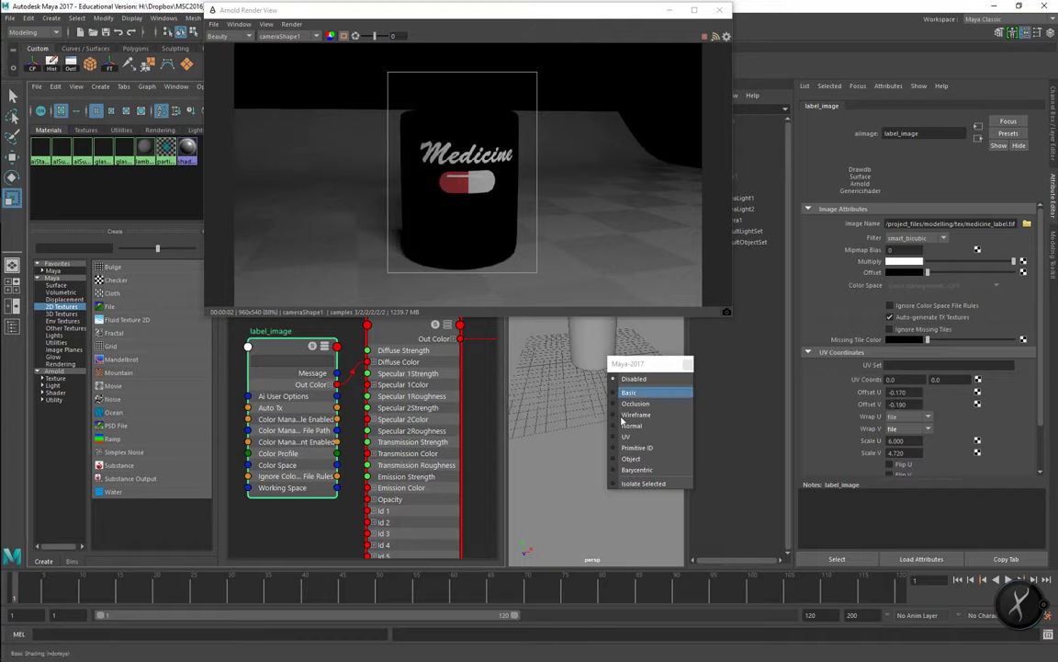
Set the Transmission Strength of glass_shader to 1.
click(397, 342)
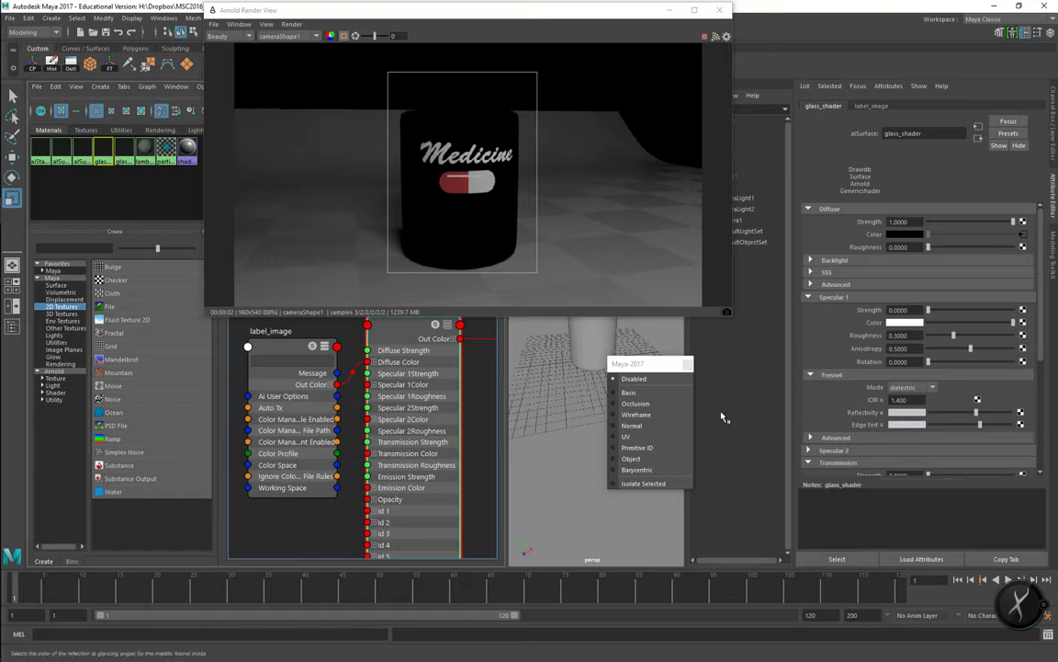
scroll(928, 376, down, 3)
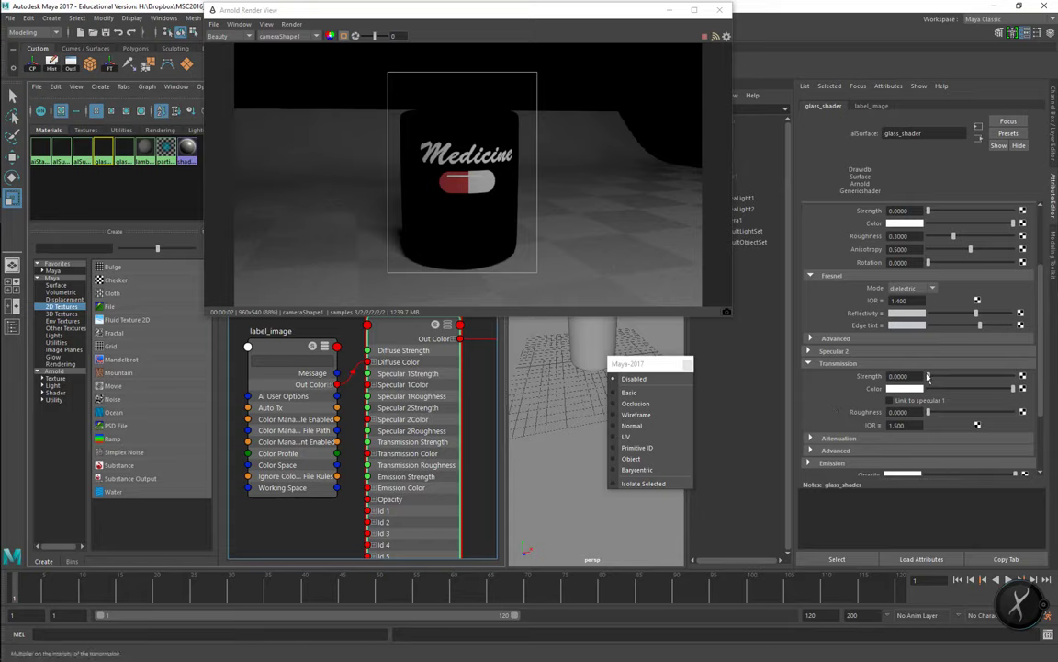
drag(928, 376, 1013, 376)
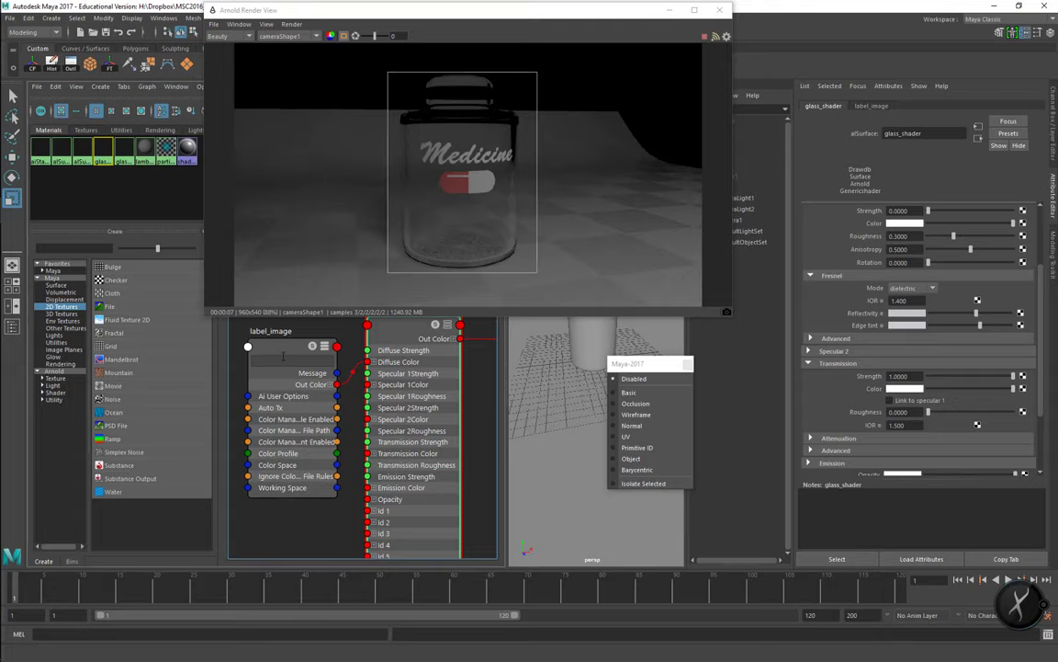
Move the label_image node down, switch to Photoshop and show the mask layers Layer 2 copy and Layer 1 copy in medicine_label.psd.
drag(286, 354, 282, 398)
key(alt+Tab)
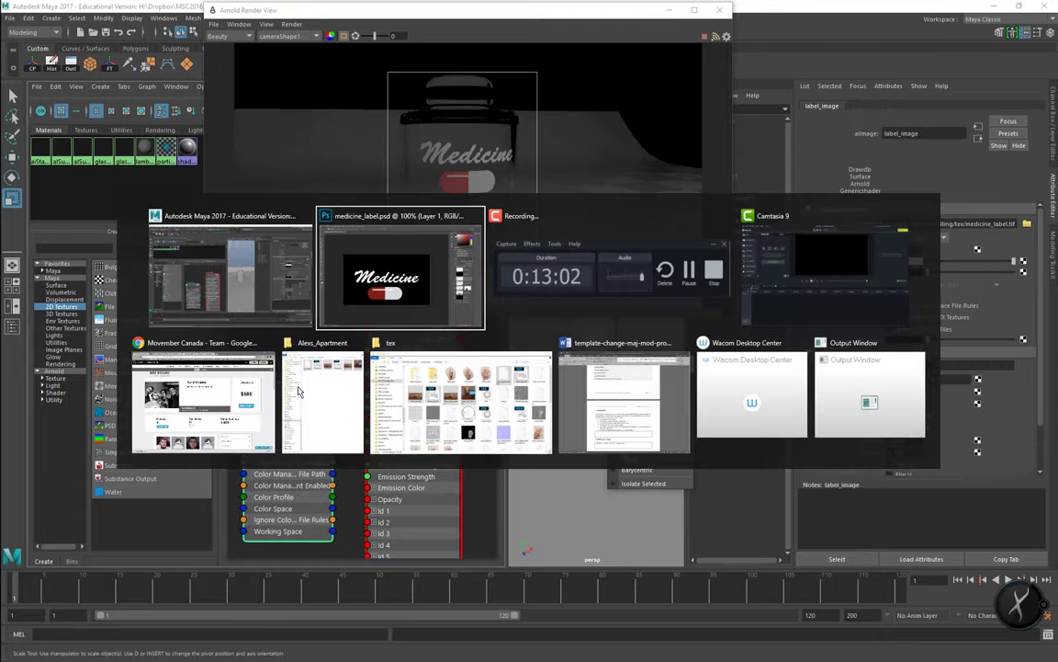
click(363, 323)
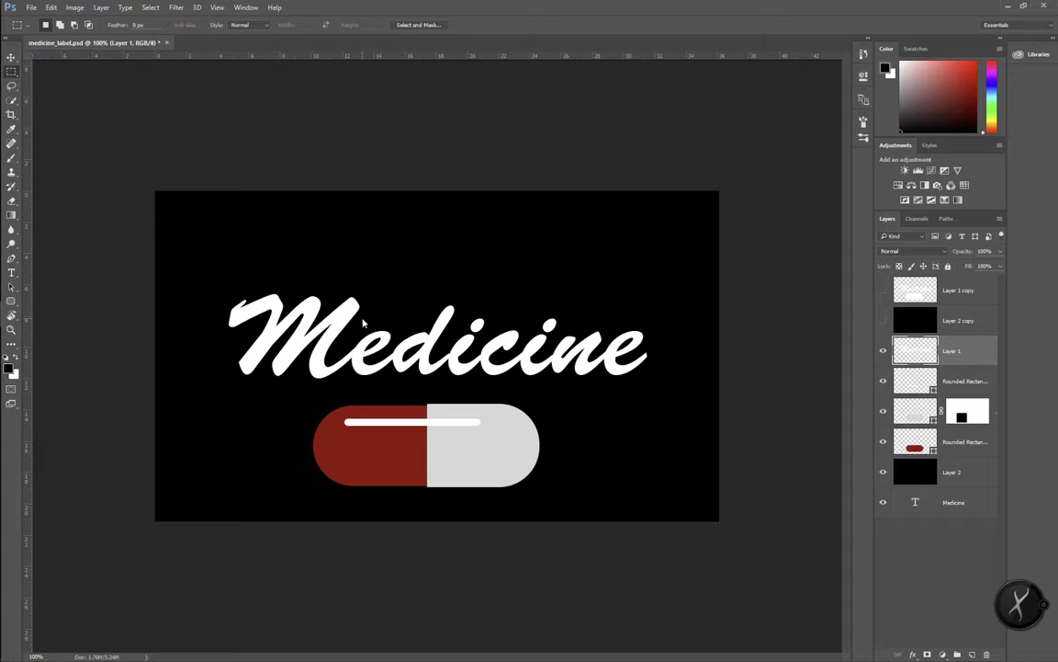
click(883, 321)
click(883, 290)
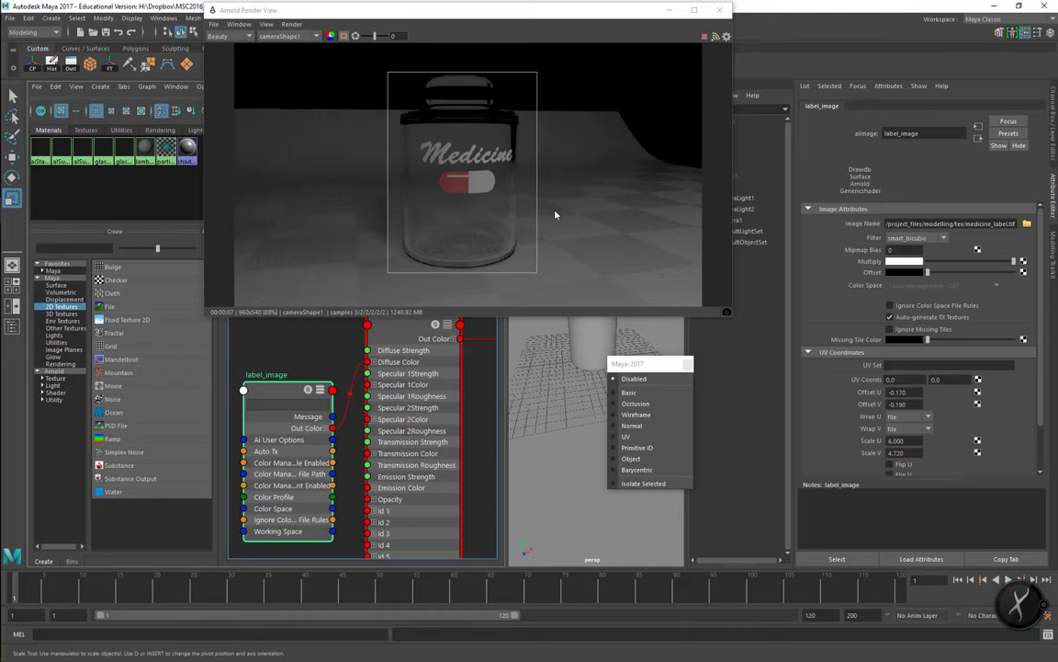
Duplicate the label_image node and place the copy above the original in the shader graph.
scroll(366, 404, down, 3)
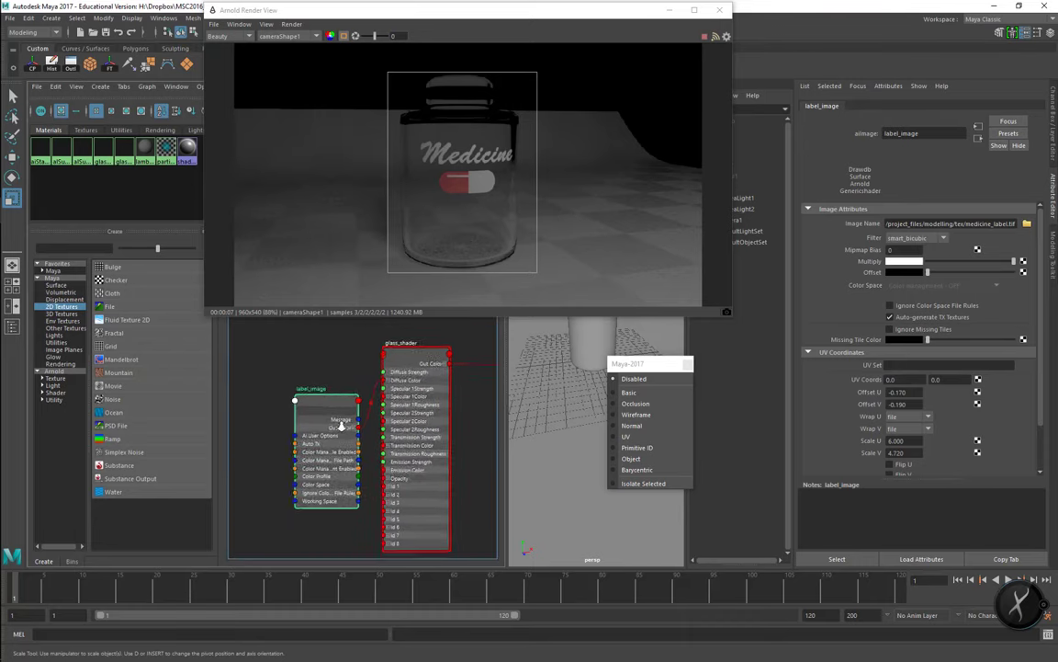
drag(331, 407, 303, 412)
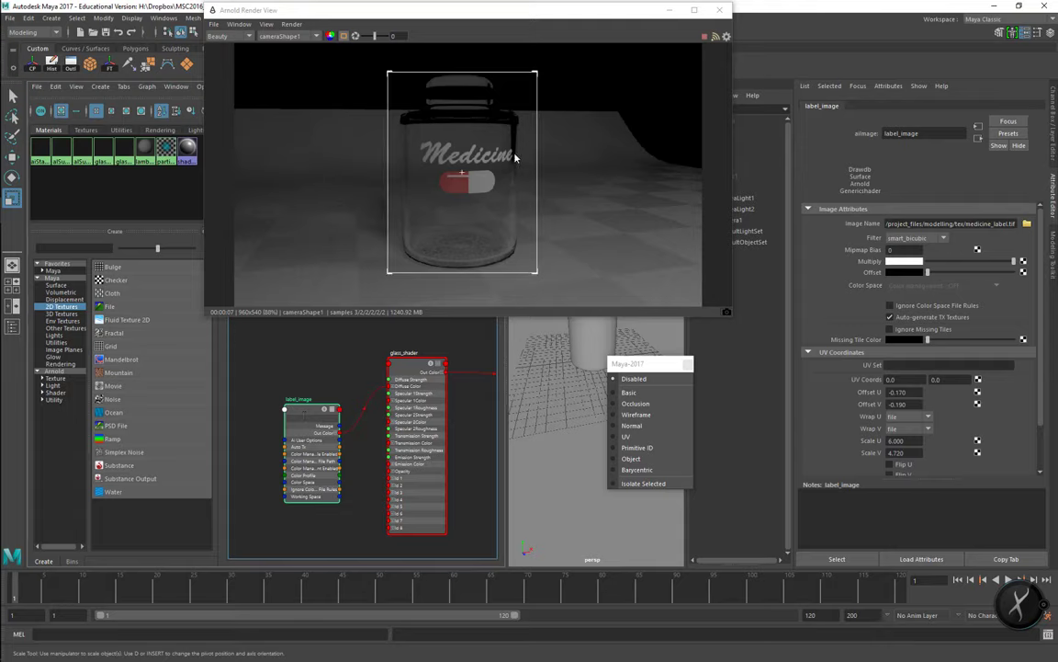
click(327, 387)
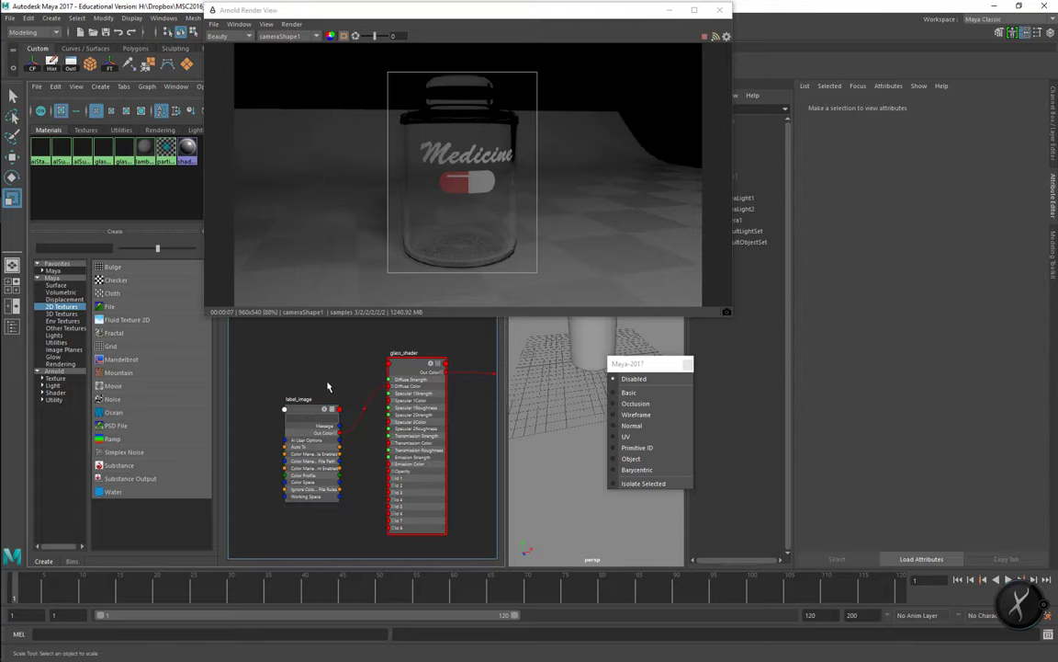
alt+middle_drag(337, 375, 341, 398)
mouse_move(308, 432)
mouse_down()
mouse_move(302, 449)
mouse_move(304, 432)
mouse_up()
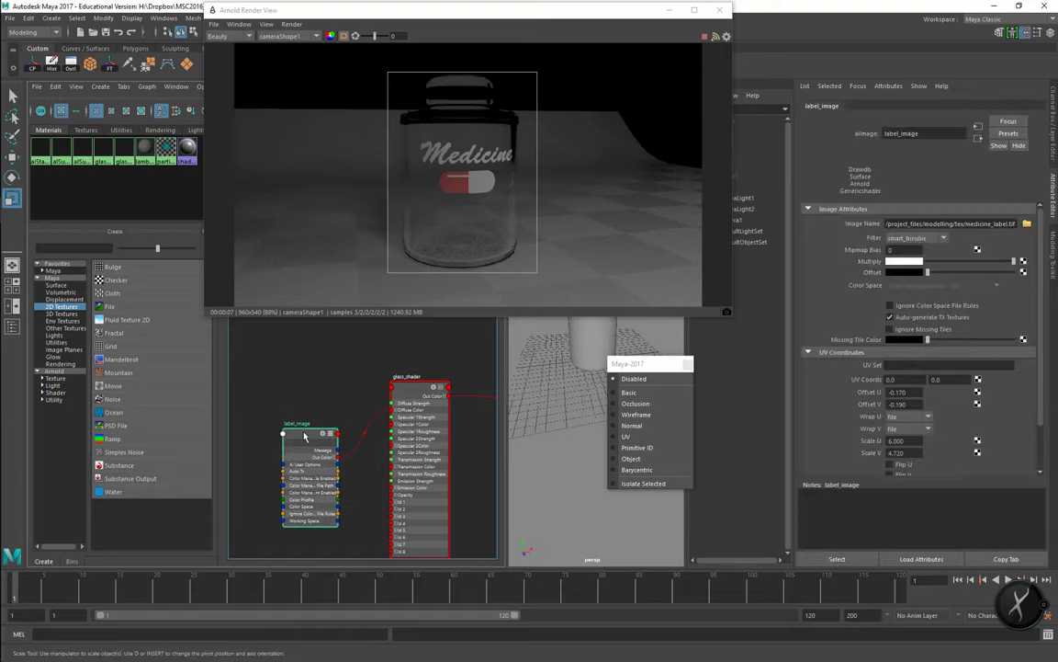
key(ctrl+d)
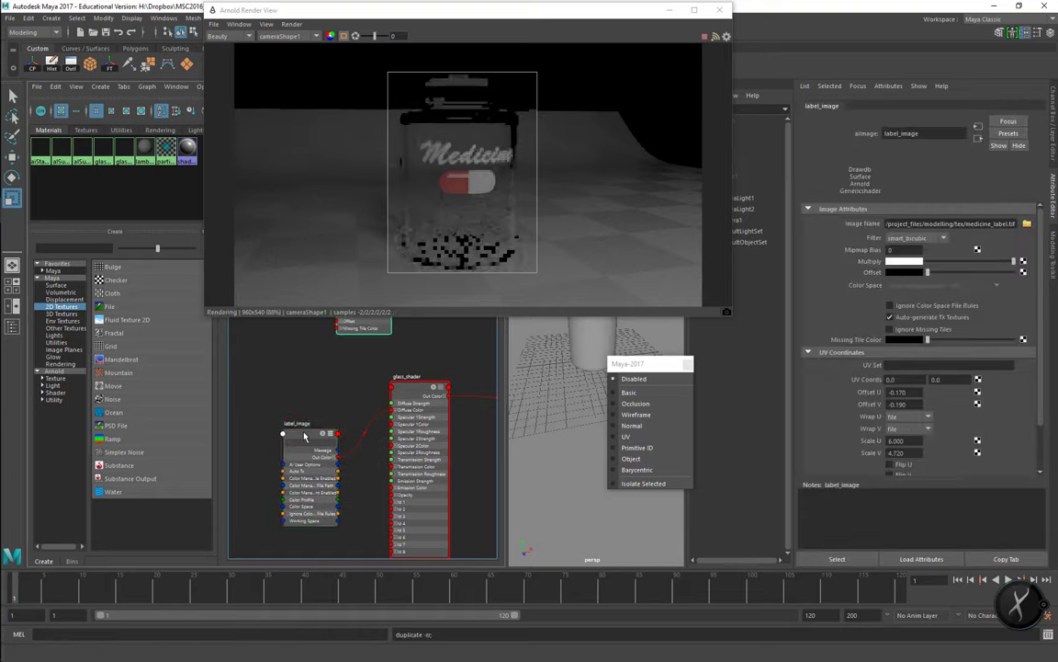
drag(346, 316, 306, 361)
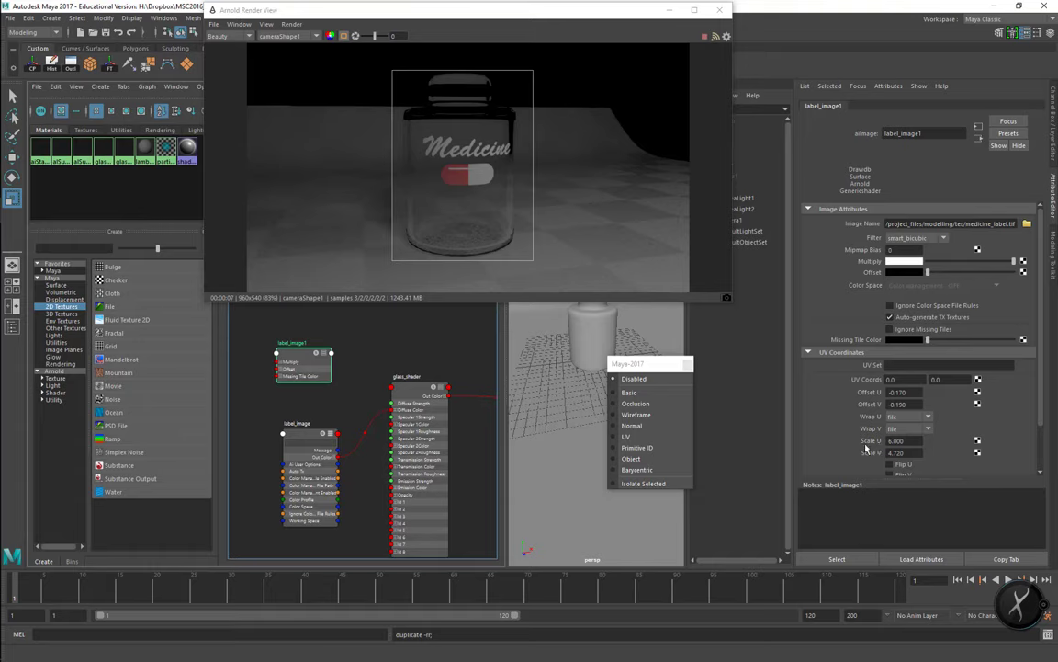
Load medicine_label_mask.tif as the image of the duplicated label_image1 node.
click(1026, 223)
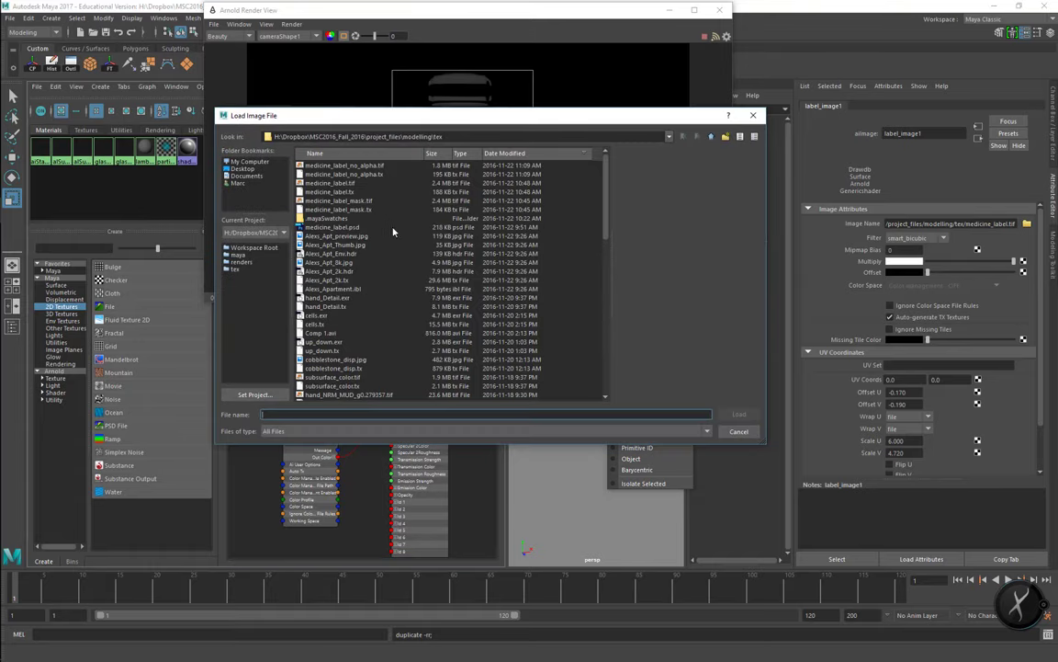
click(339, 200)
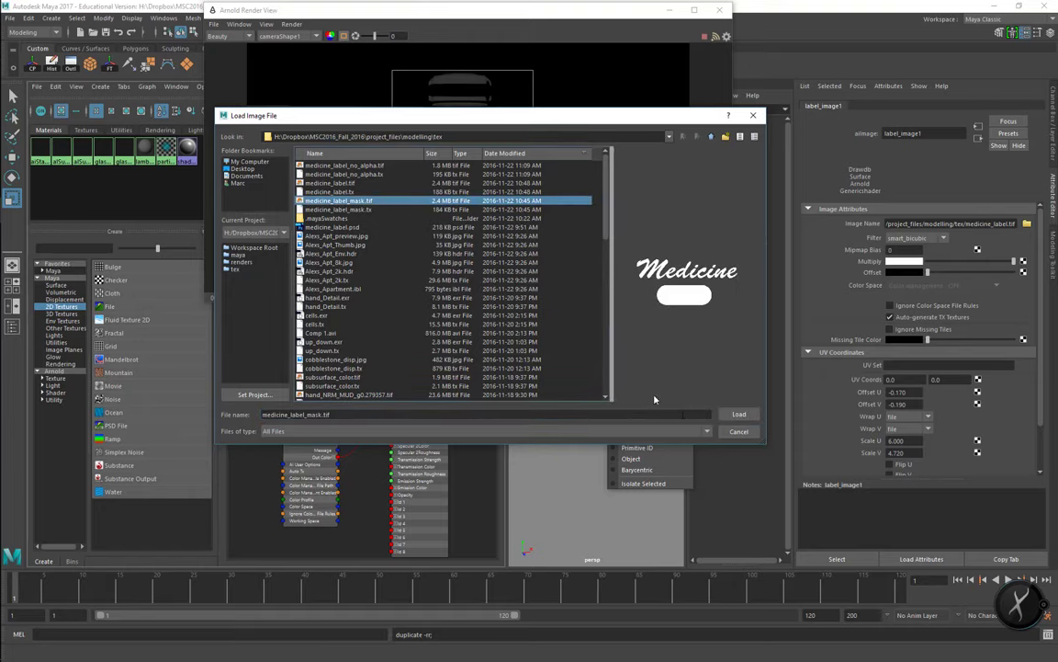
click(739, 415)
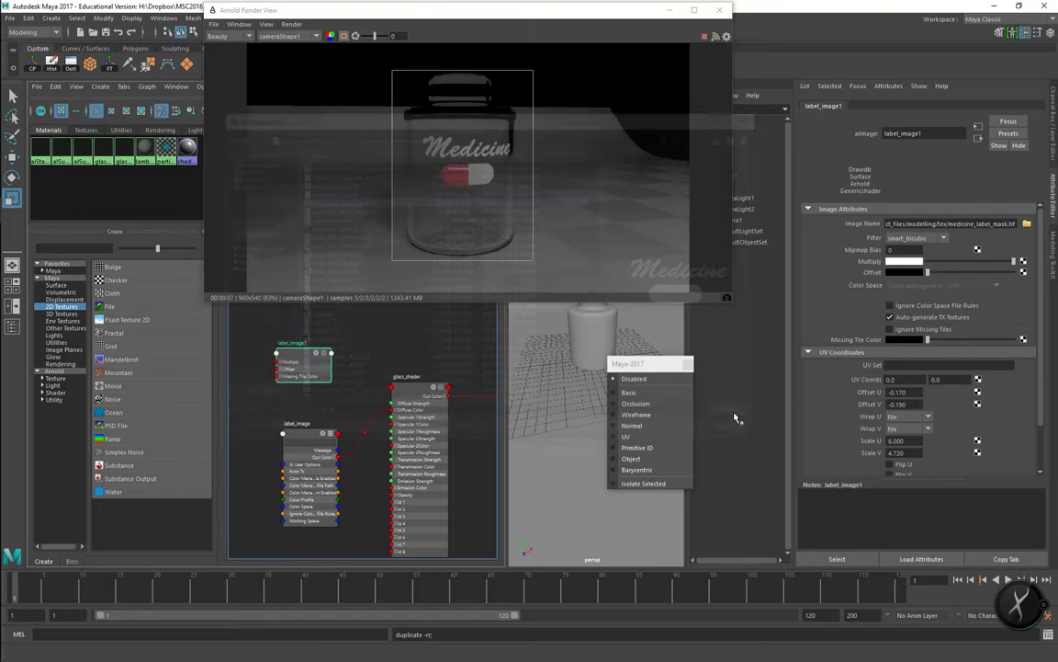
Connect label_image1's Out Color R to glass_shader's Diffuse Strength and spread the two image nodes apart.
click(322, 353)
click(329, 376)
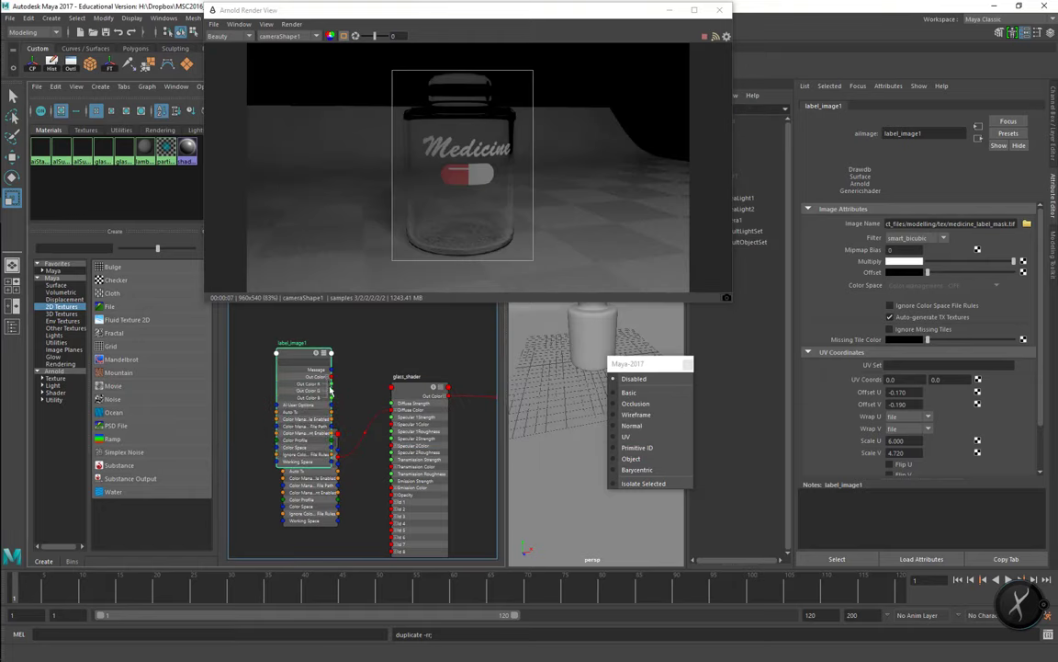
drag(332, 386, 390, 403)
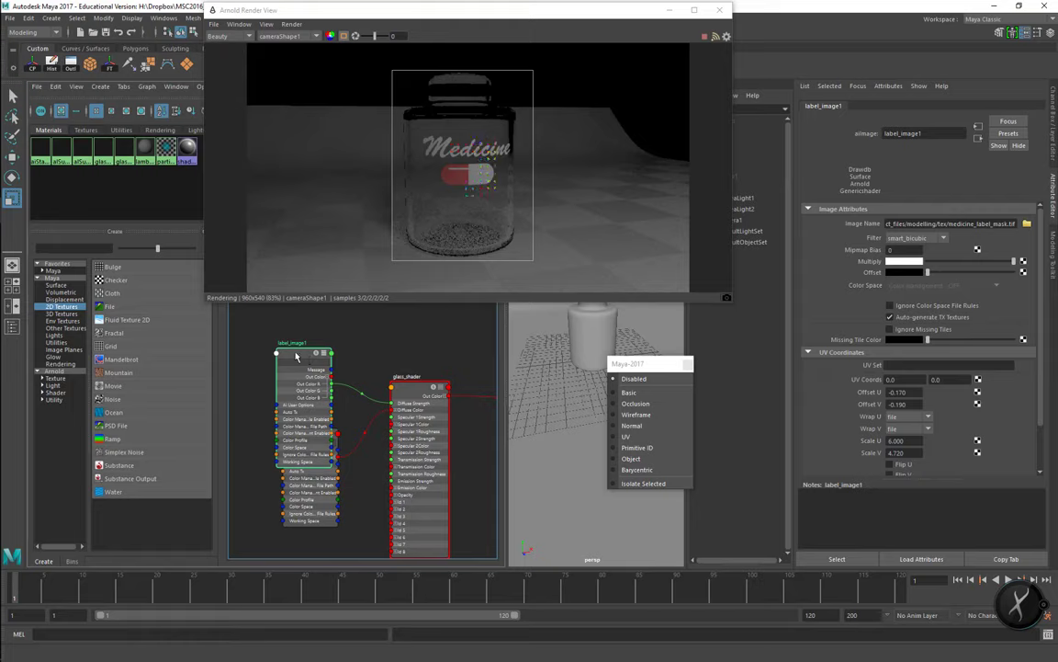
drag(296, 356, 269, 307)
click(299, 441)
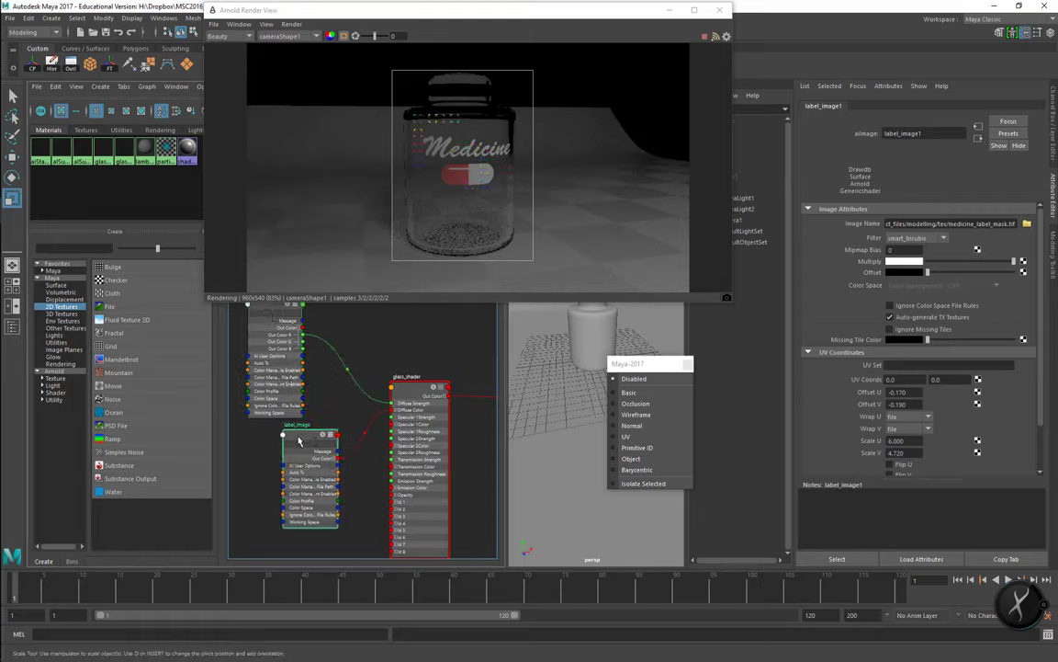
drag(298, 441, 300, 450)
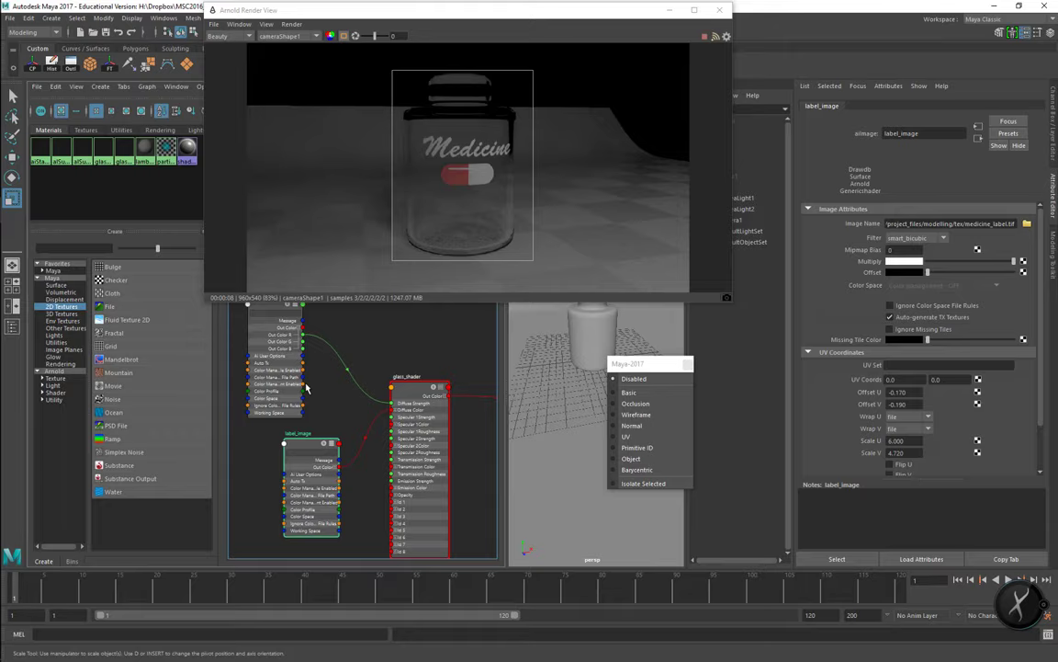
Compare the white mask with the color label in Photoshop by hiding Layer 1 copy and Layer 2 copy, then return to Maya.
click(462, 166)
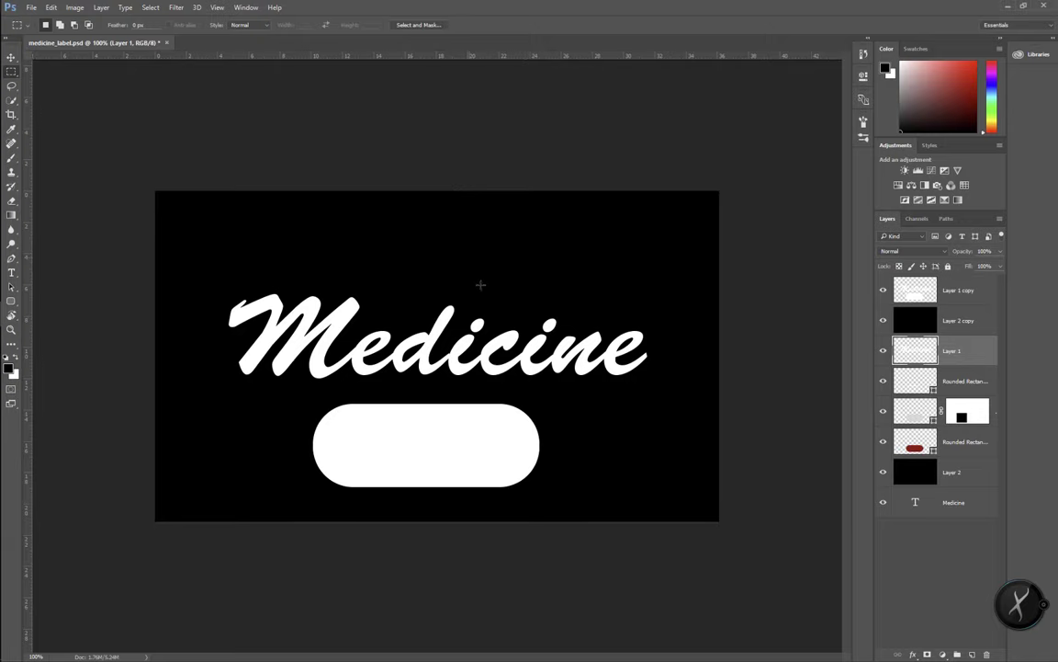
drag(884, 292, 884, 320)
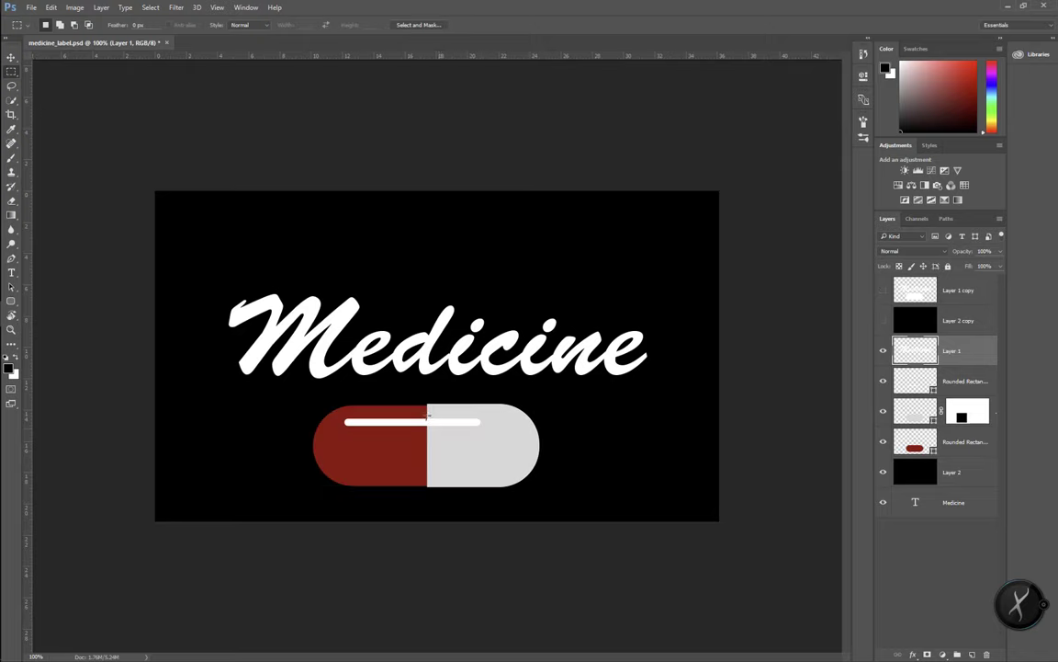
key(alt+Tab)
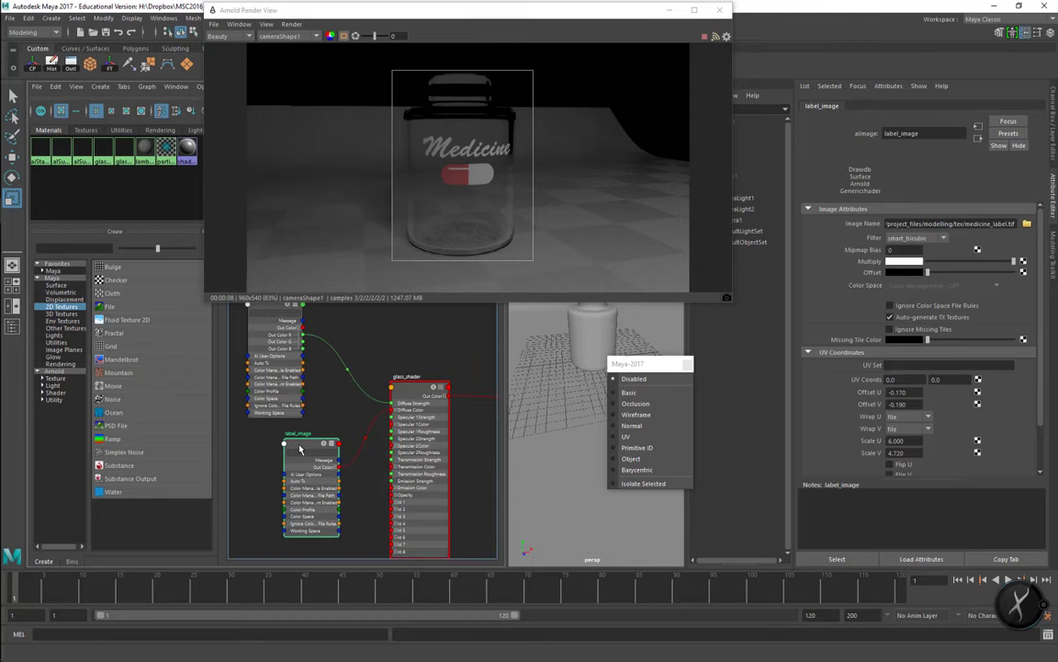
Shift the label_image node aside and try its Ignore Color Space File Rules option.
drag(298, 444, 282, 448)
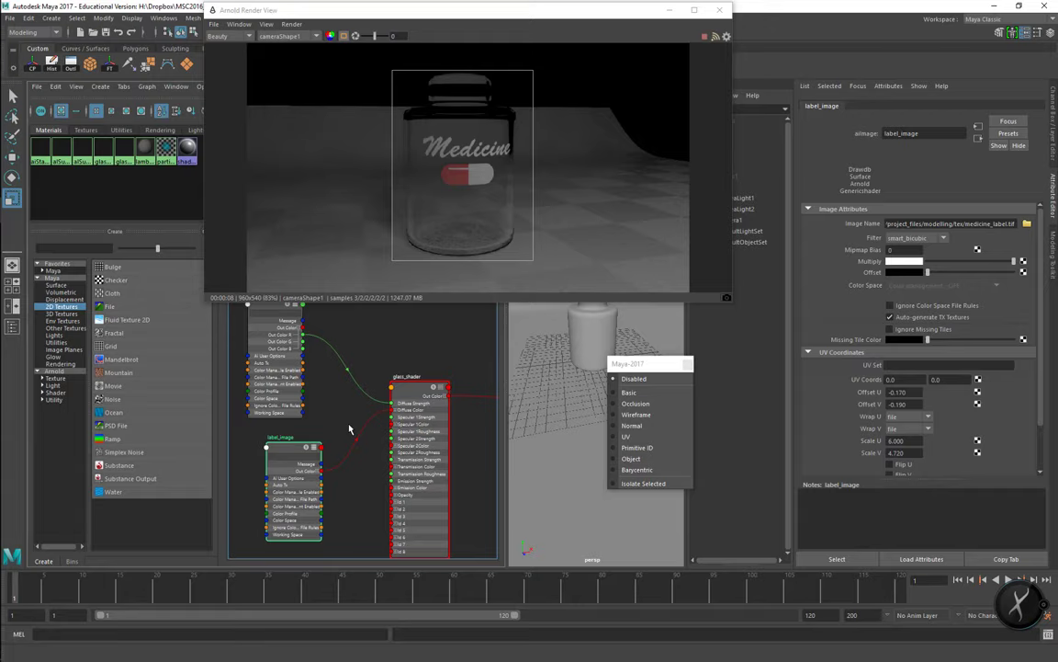
click(906, 307)
click(907, 307)
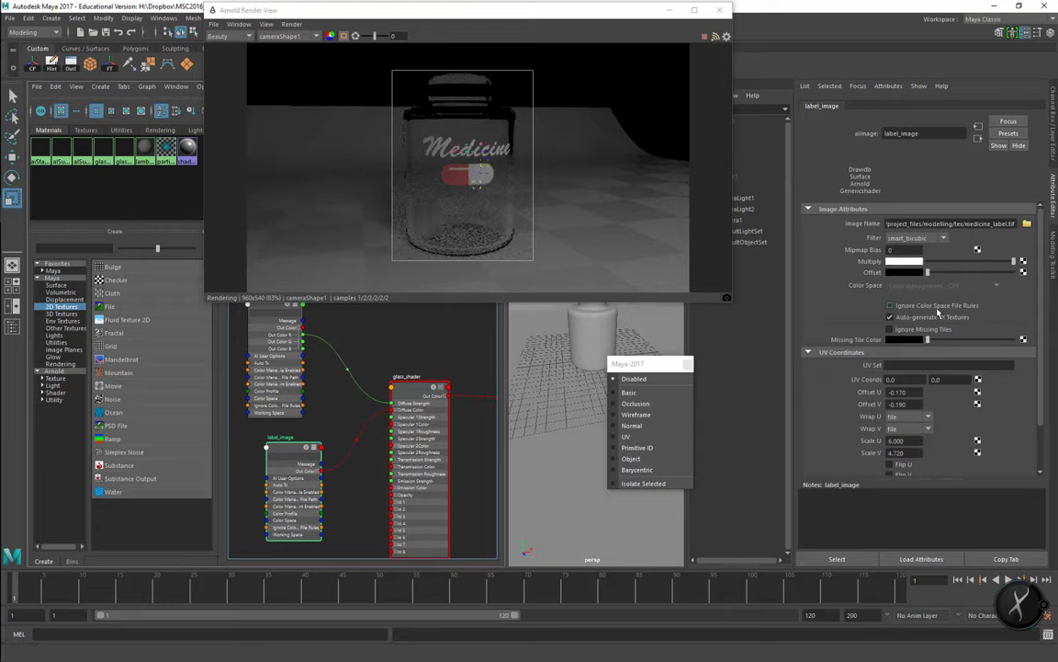
Create an alColorSpace node and insert it between label_image's Out Color and glass_shader's Diffuse Color.
click(405, 357)
key(Tab)
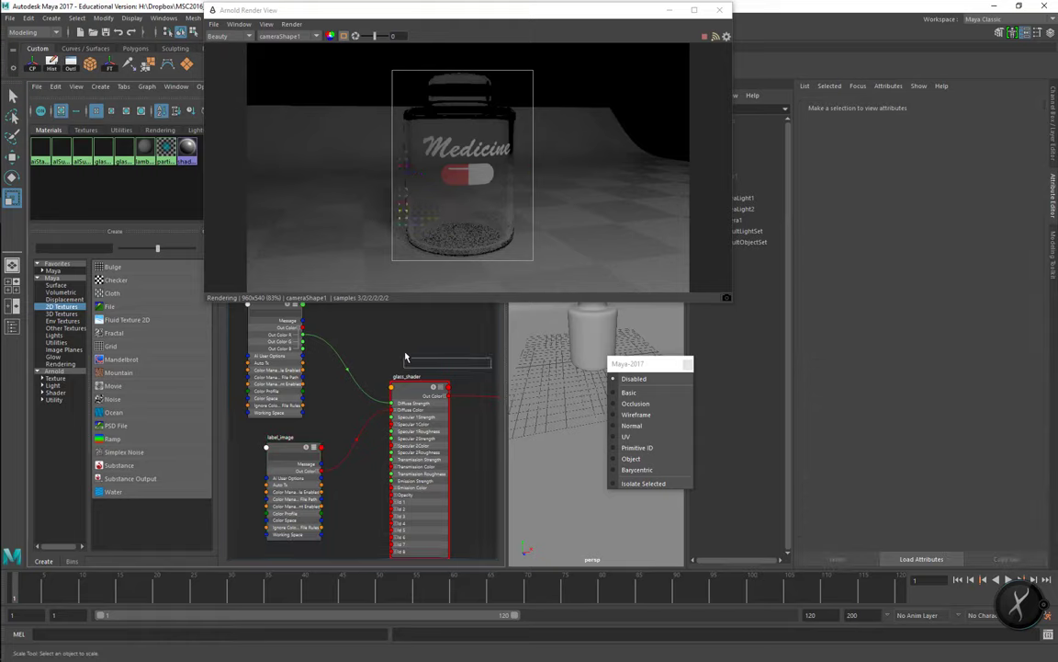
text(al)
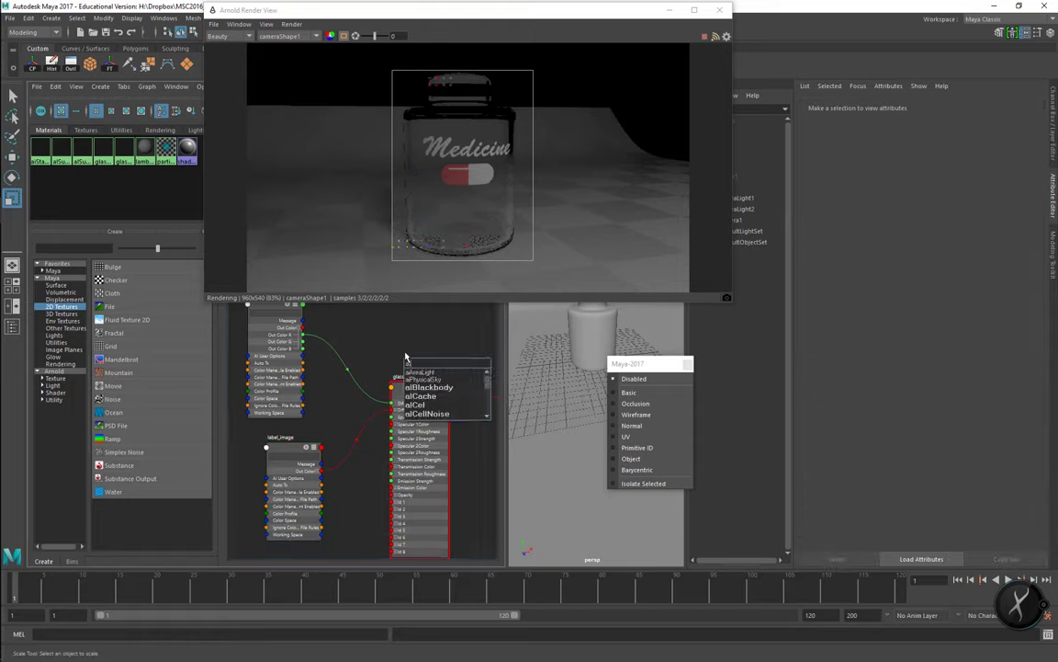
text(icol)
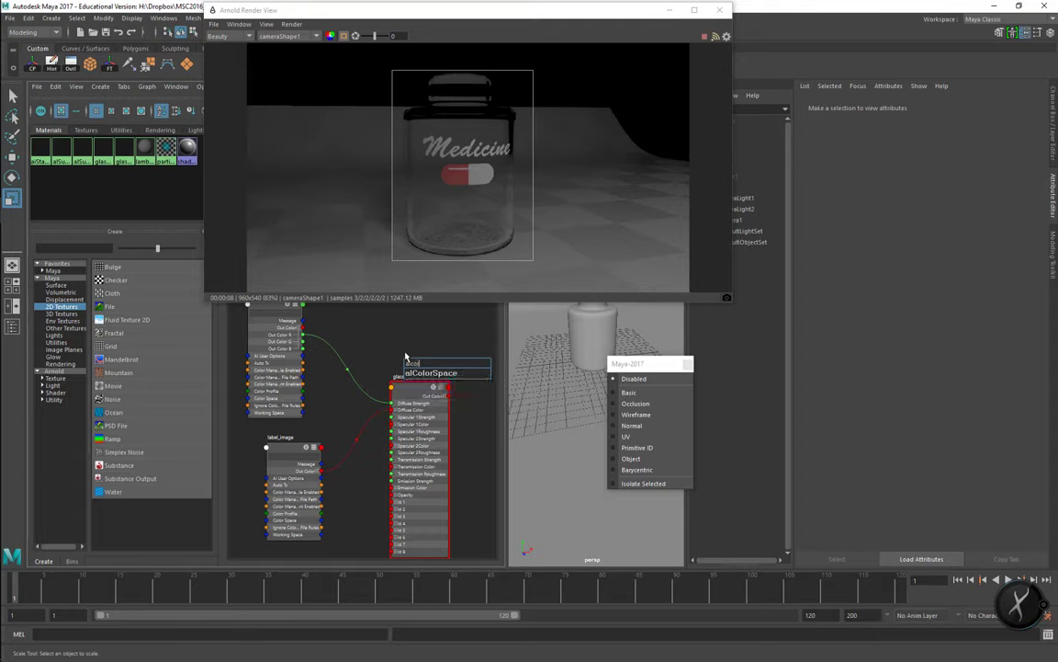
click(423, 374)
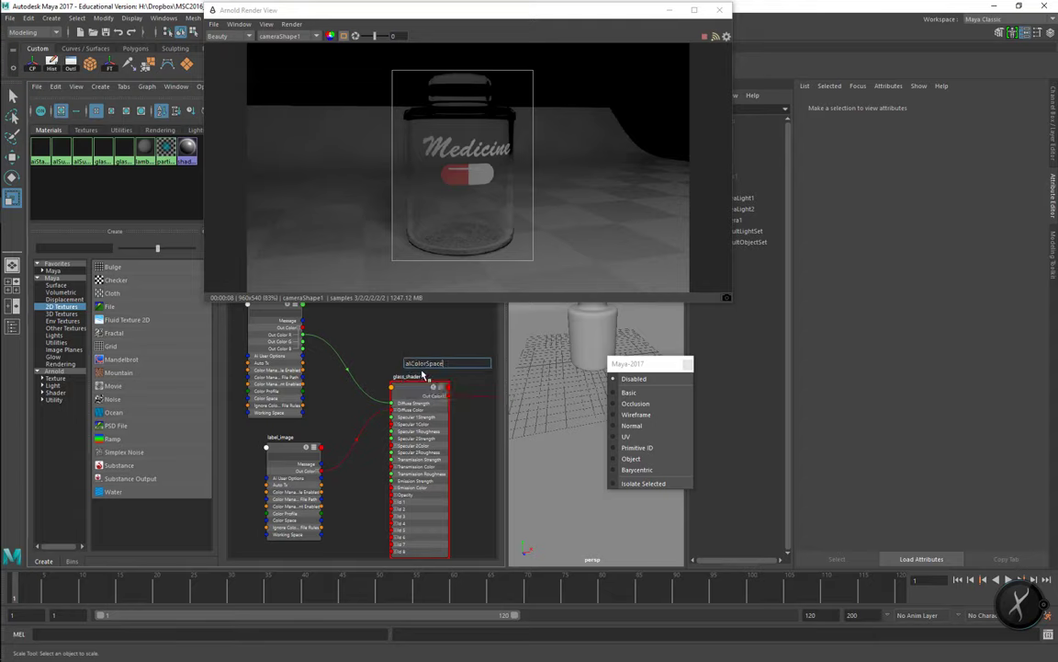
key(Return)
drag(423, 368, 377, 341)
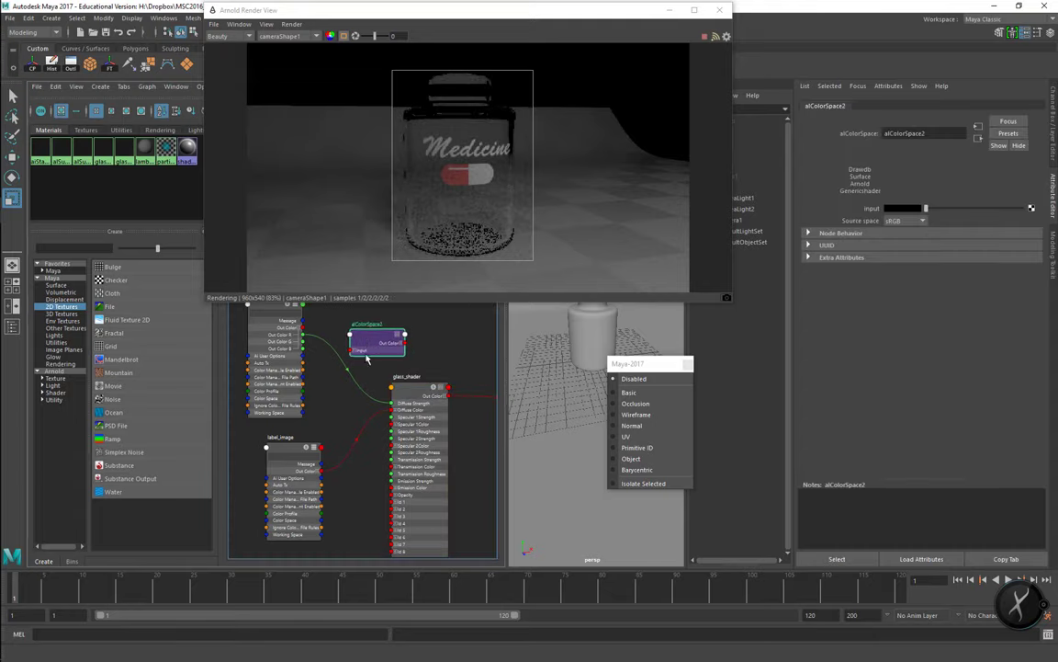
drag(322, 470, 346, 426)
drag(282, 447, 260, 449)
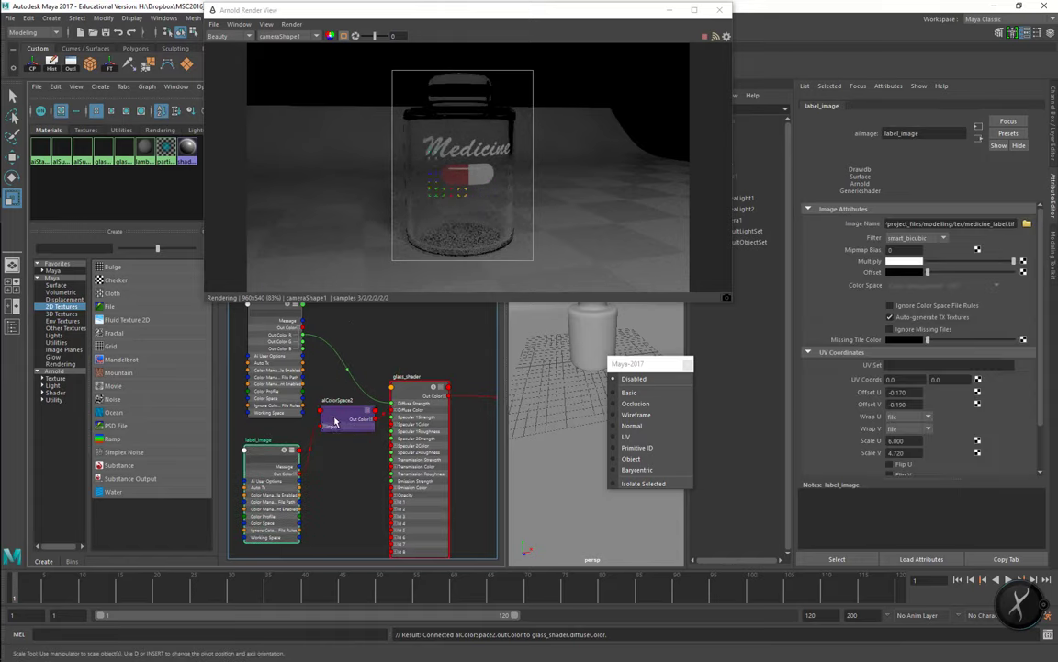
Set the Source space of the new alColorSpace node to LogC.
drag(336, 421, 334, 431)
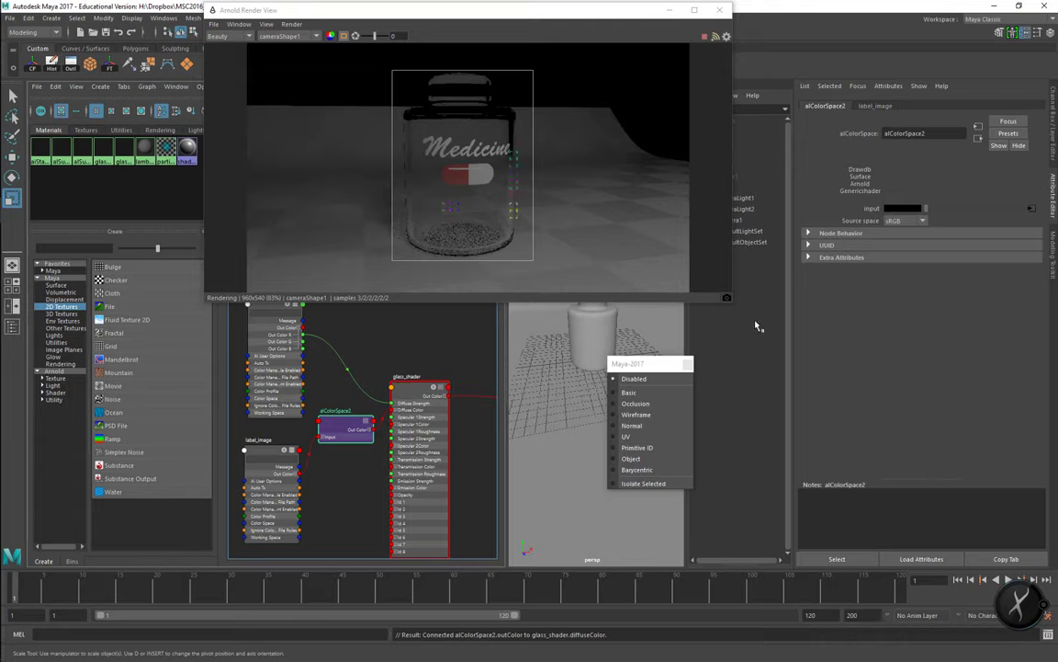
click(904, 221)
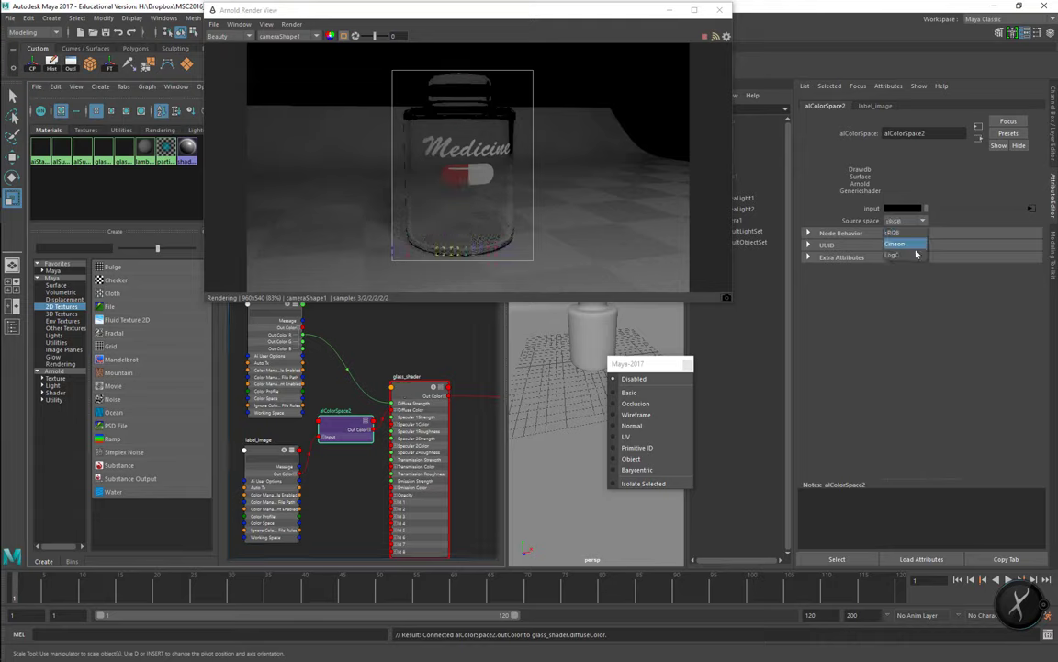
click(915, 257)
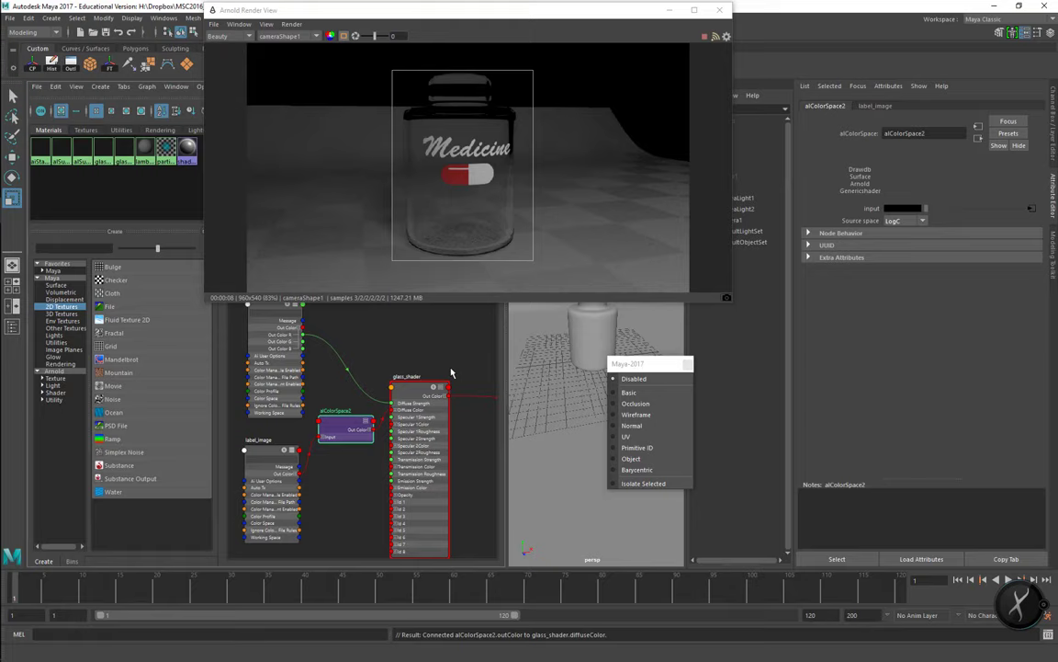
Select the vial and raise the Specular 1 Strength of its glass_shader to 1.0.
click(581, 342)
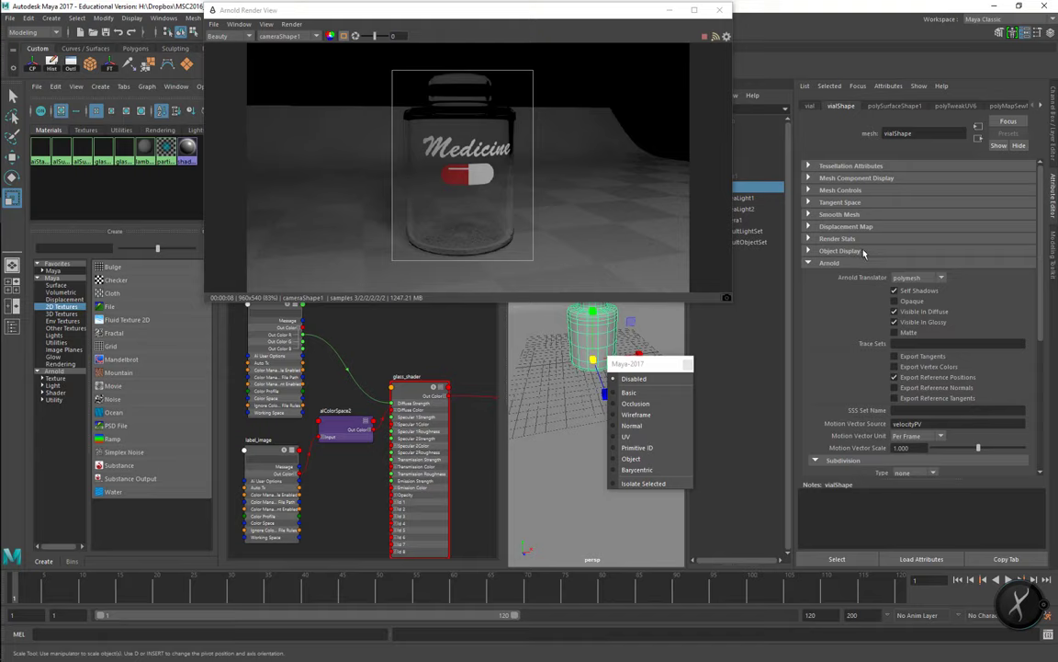
drag(294, 11, 359, 70)
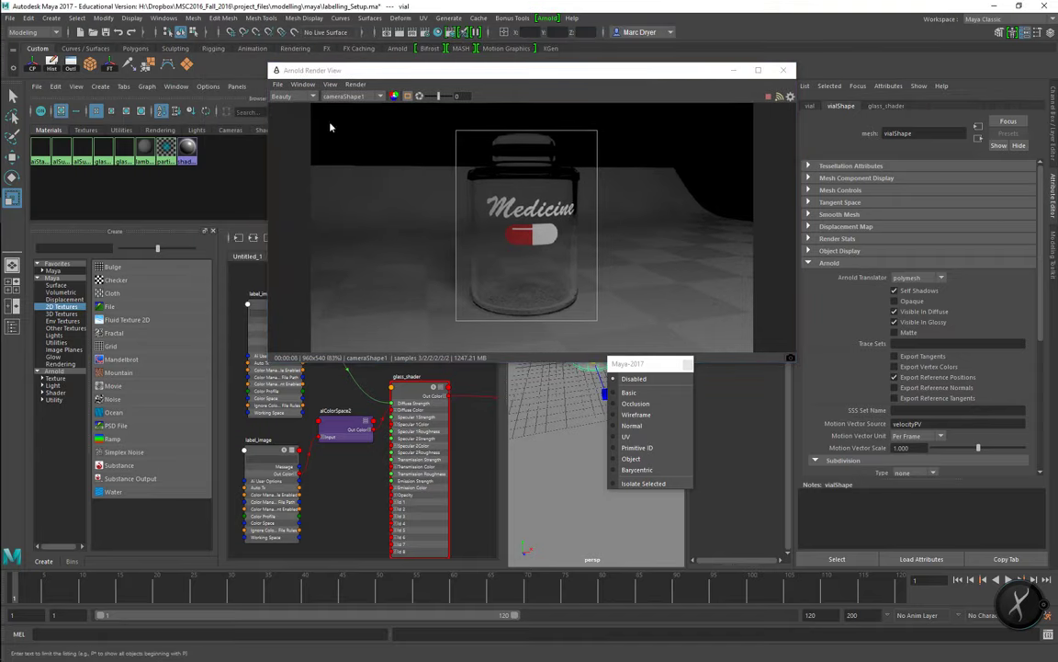
click(886, 105)
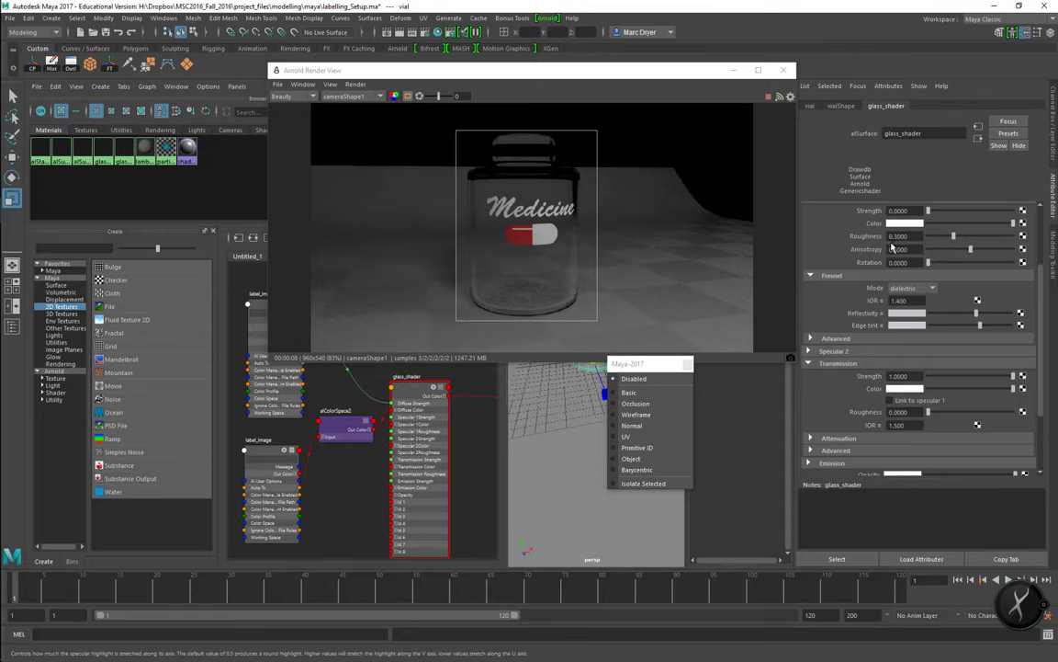
scroll(926, 276, up, 2)
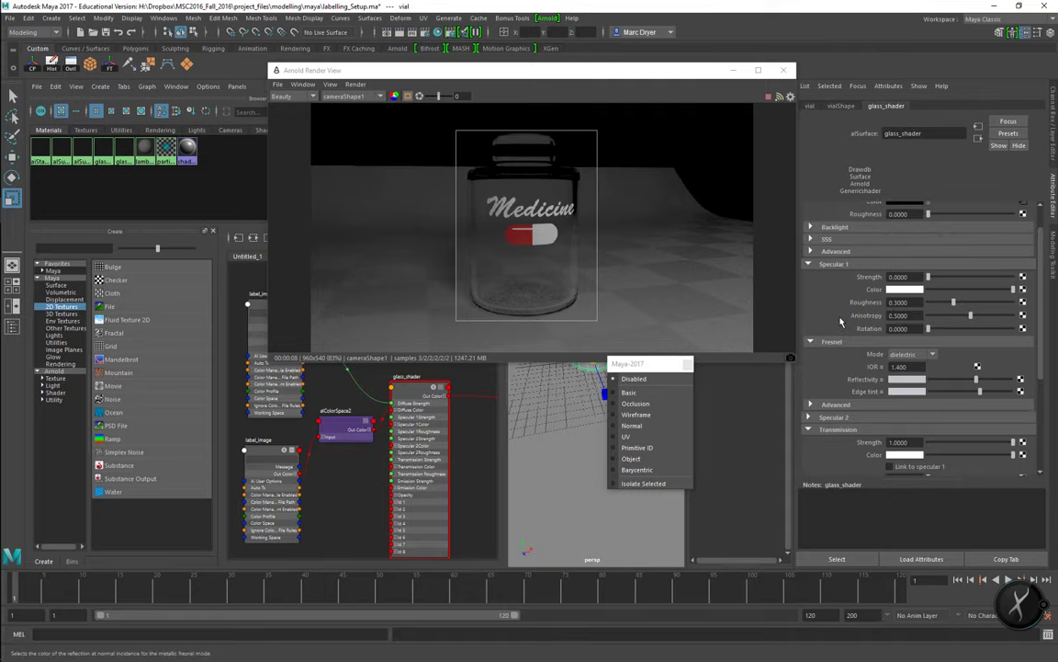
drag(929, 276, 1039, 281)
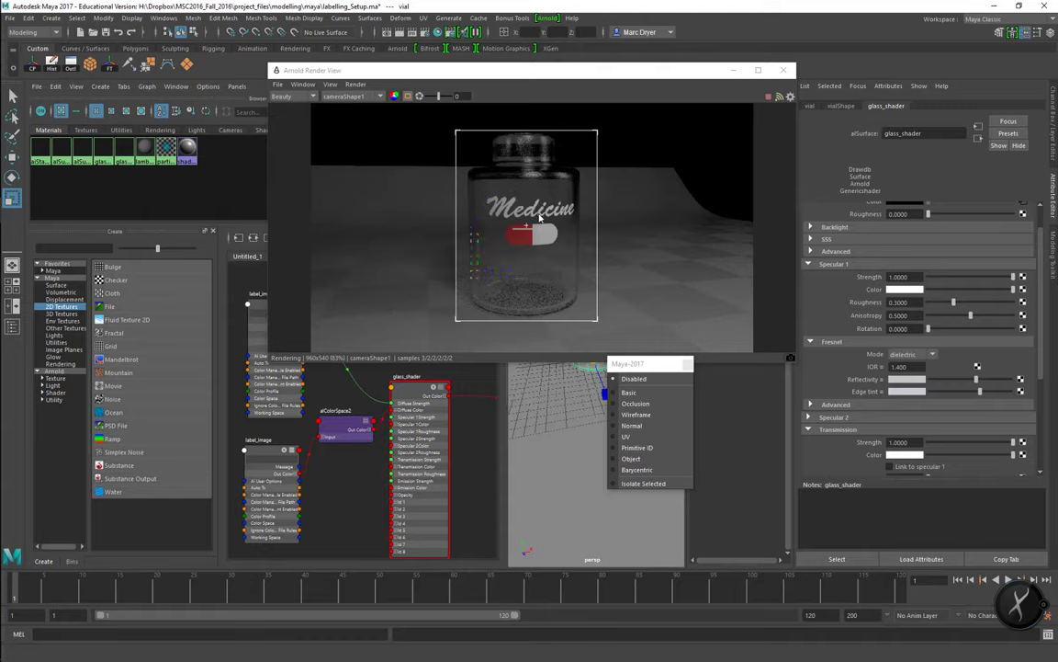
Connect label_image1's Out Color R directly to glass_shader's Specular 1Strength, moving the render view clear of the node graph.
drag(430, 74, 524, 34)
click(272, 325)
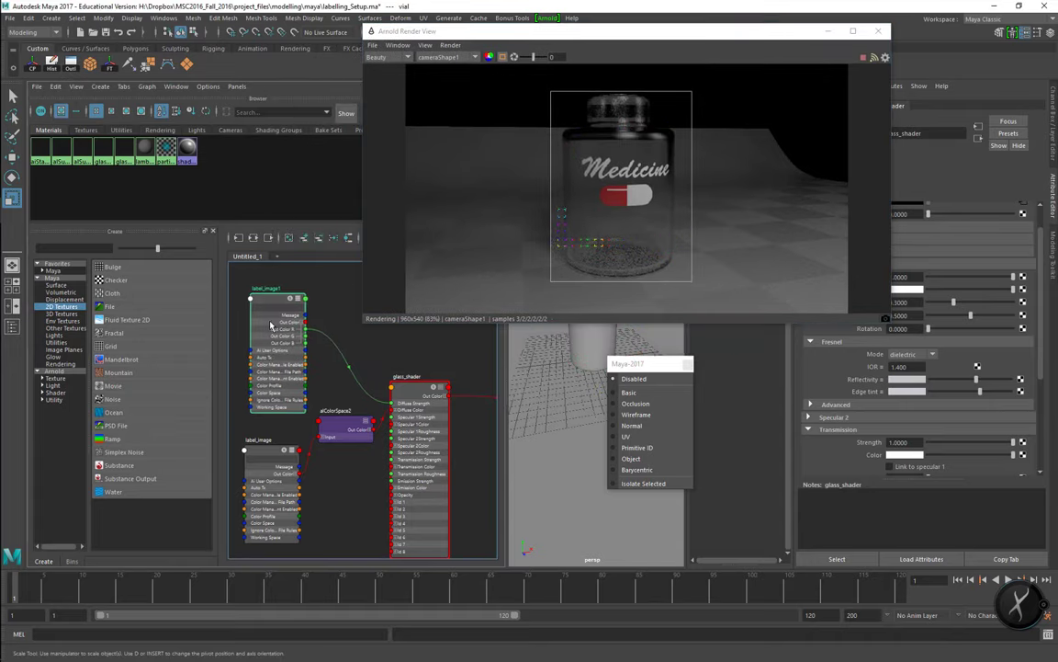
drag(271, 324, 258, 316)
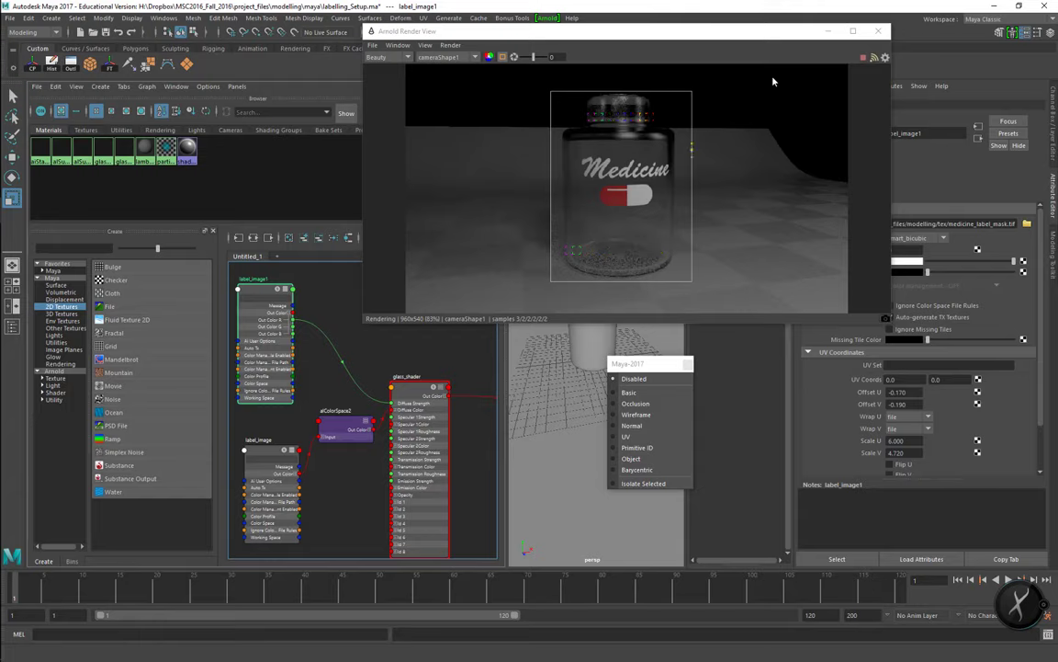
drag(733, 32, 663, 23)
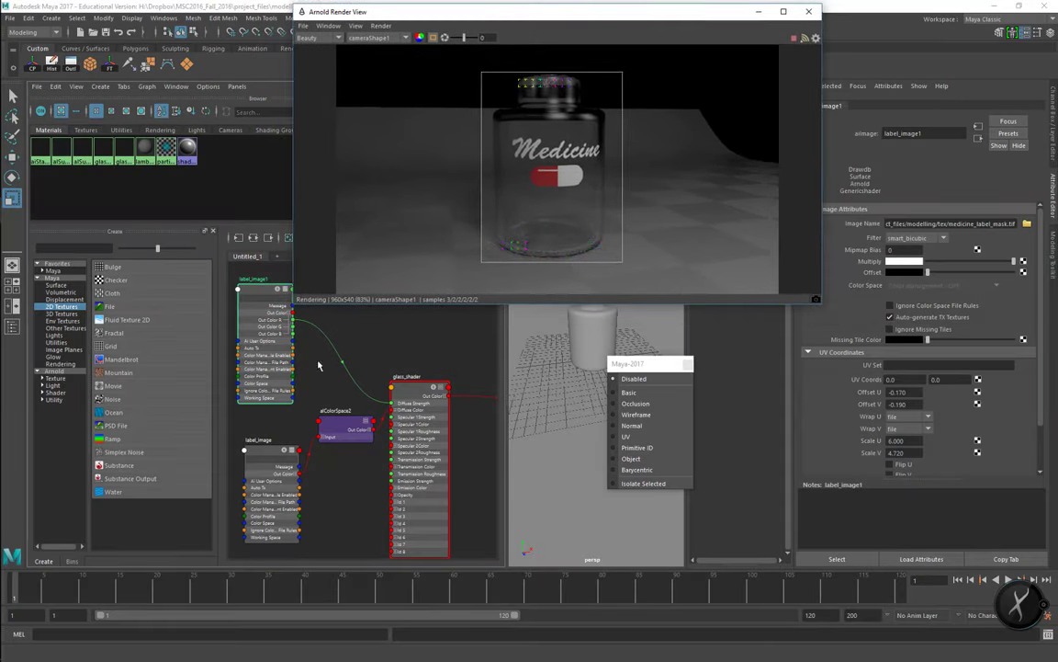
alt+middle_drag(339, 376, 345, 395)
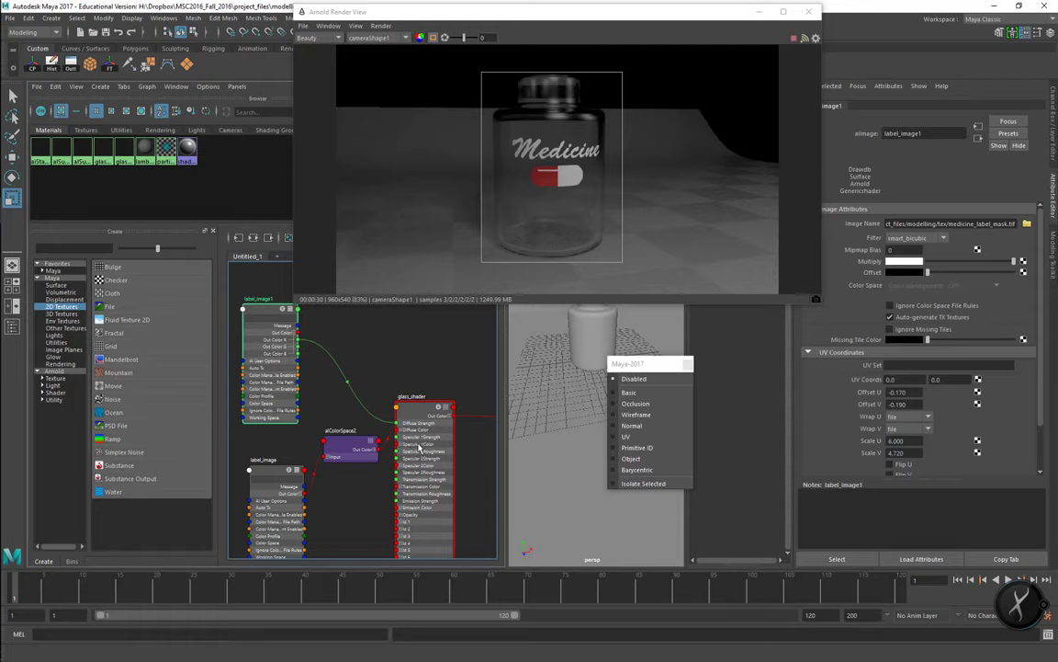
scroll(400, 438, up, 3)
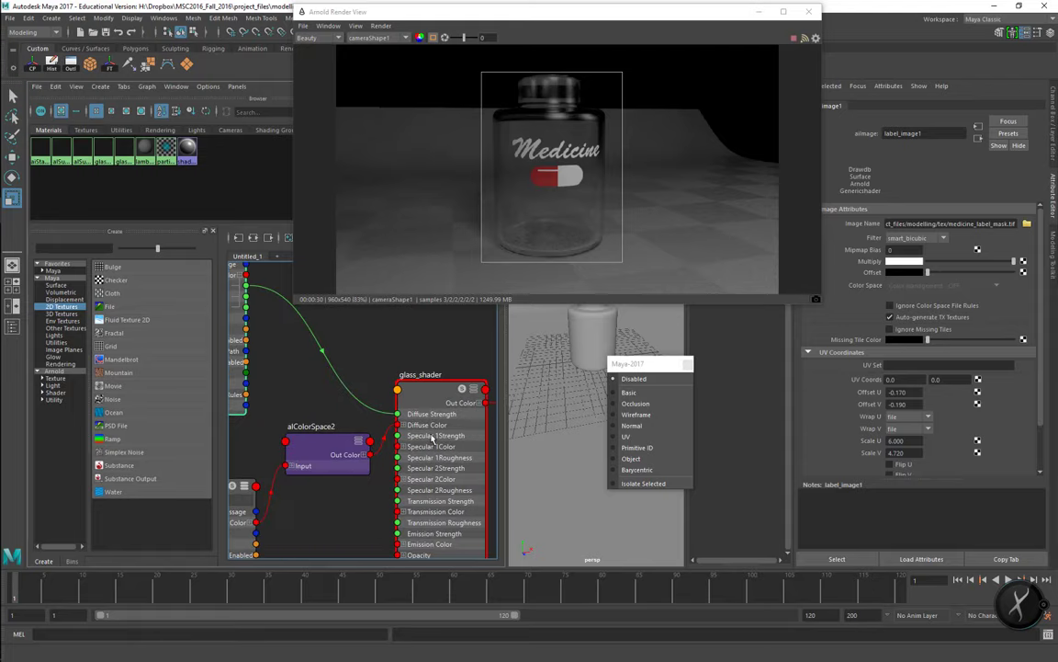
scroll(432, 438, down, 2)
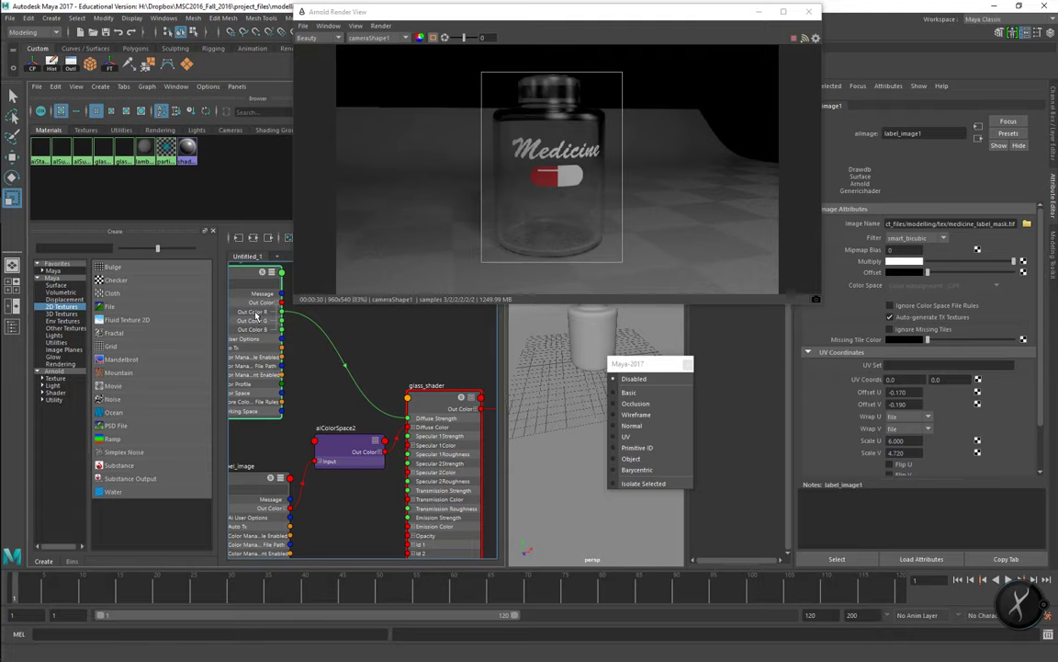
drag(282, 312, 409, 436)
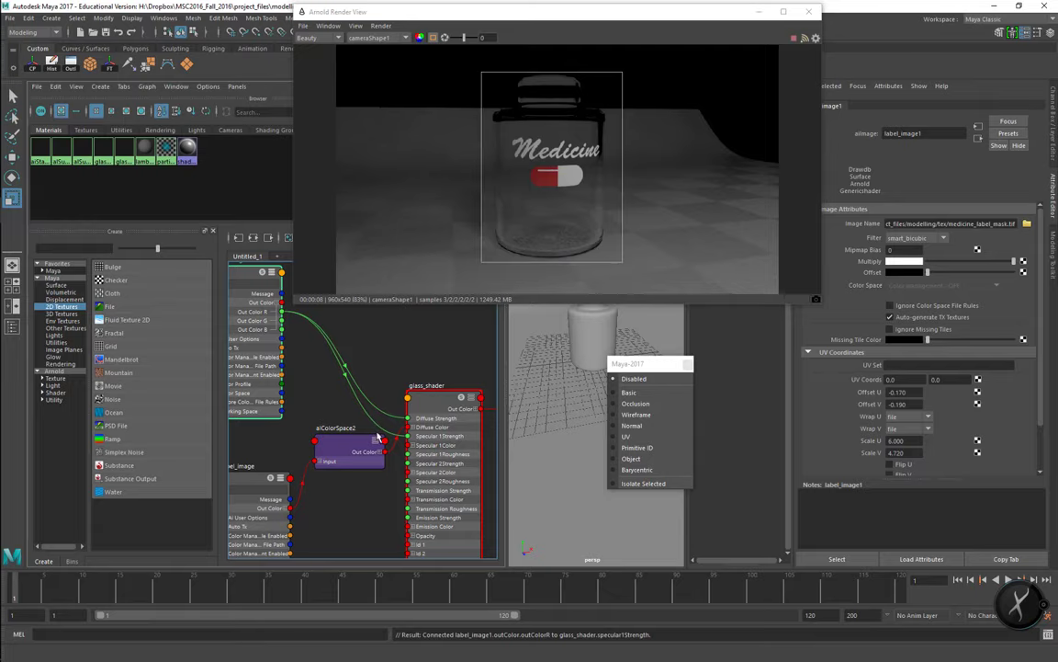
Switch to Photoshop, show Layer 1 copy and Layer 2 copy to examine the black-and-white mask, and return to Maya.
key(alt+Tab)
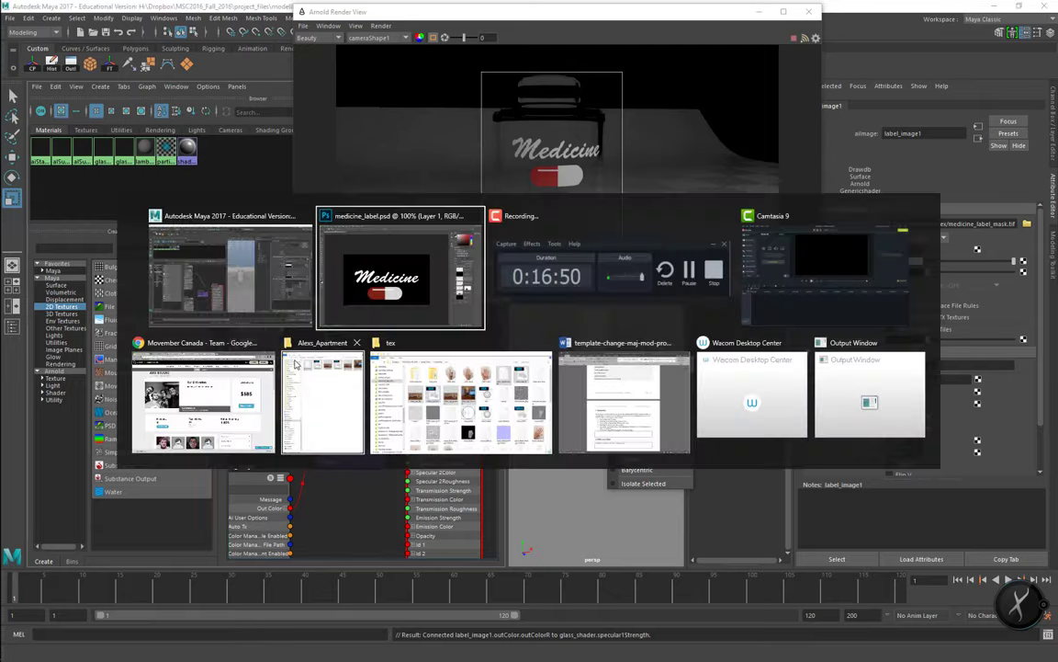
click(883, 290)
click(883, 320)
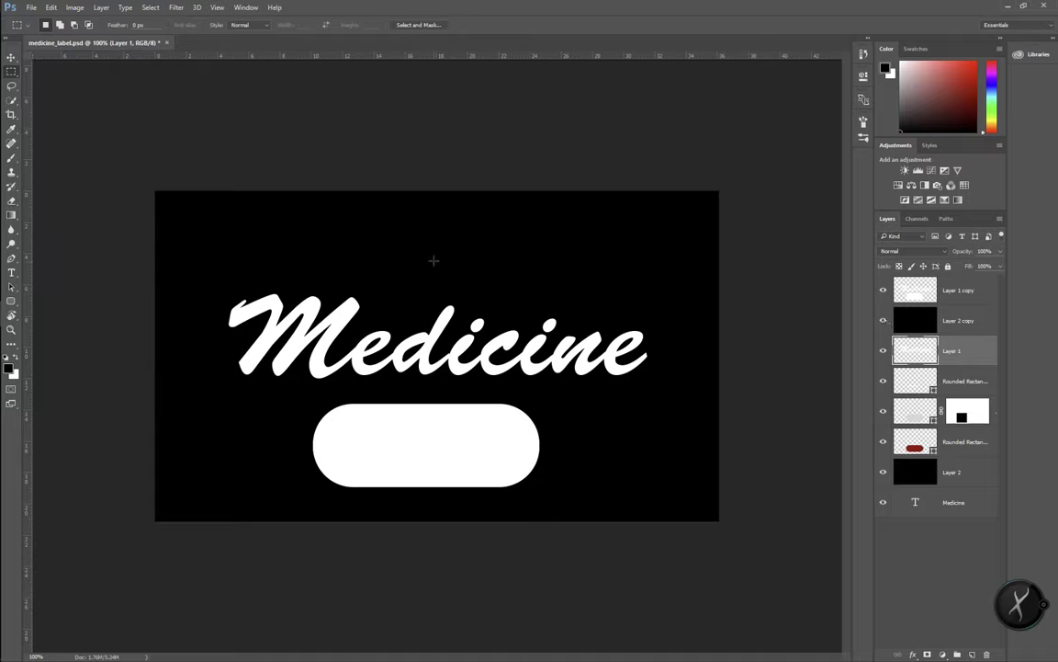
key(alt+Tab)
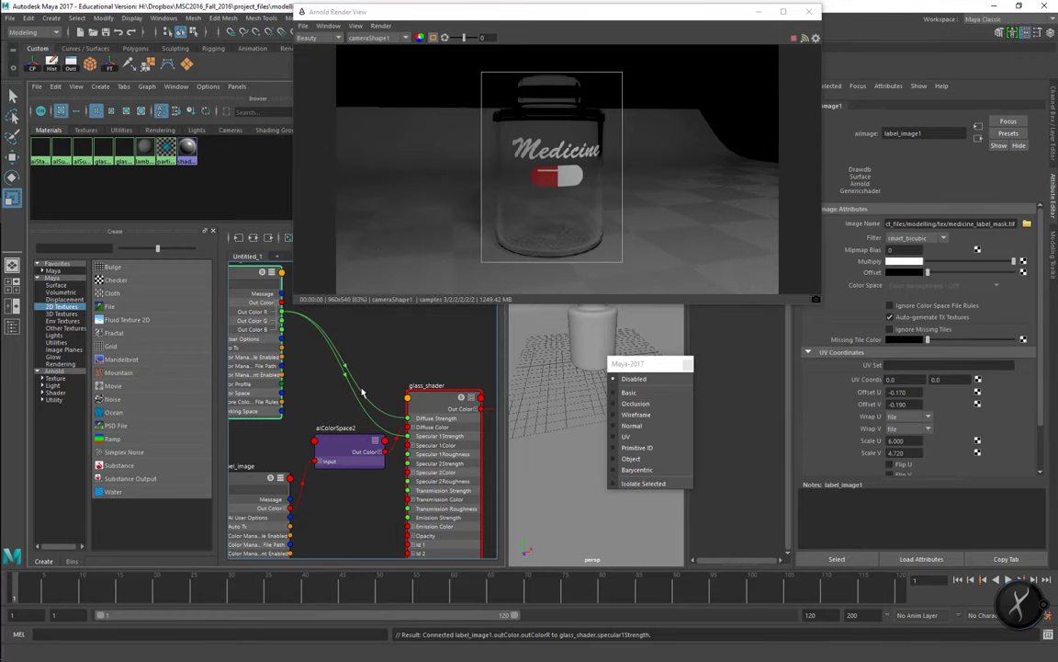
Create a reverse node in the node graph near glass_shader.
scroll(336, 364, down, 1)
scroll(353, 358, down, 2)
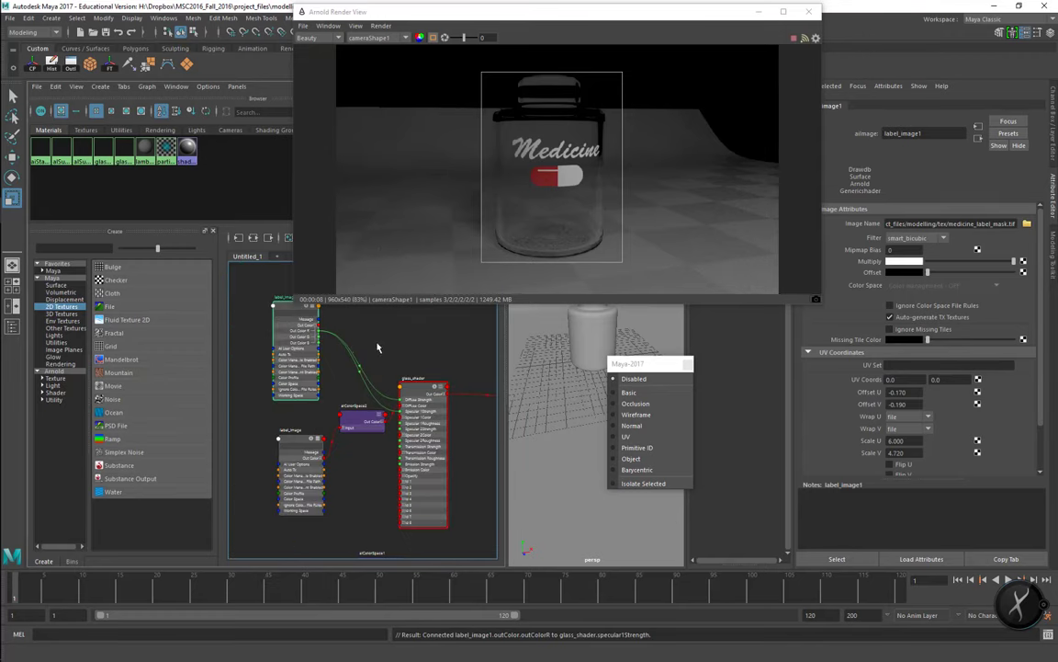
key(Tab)
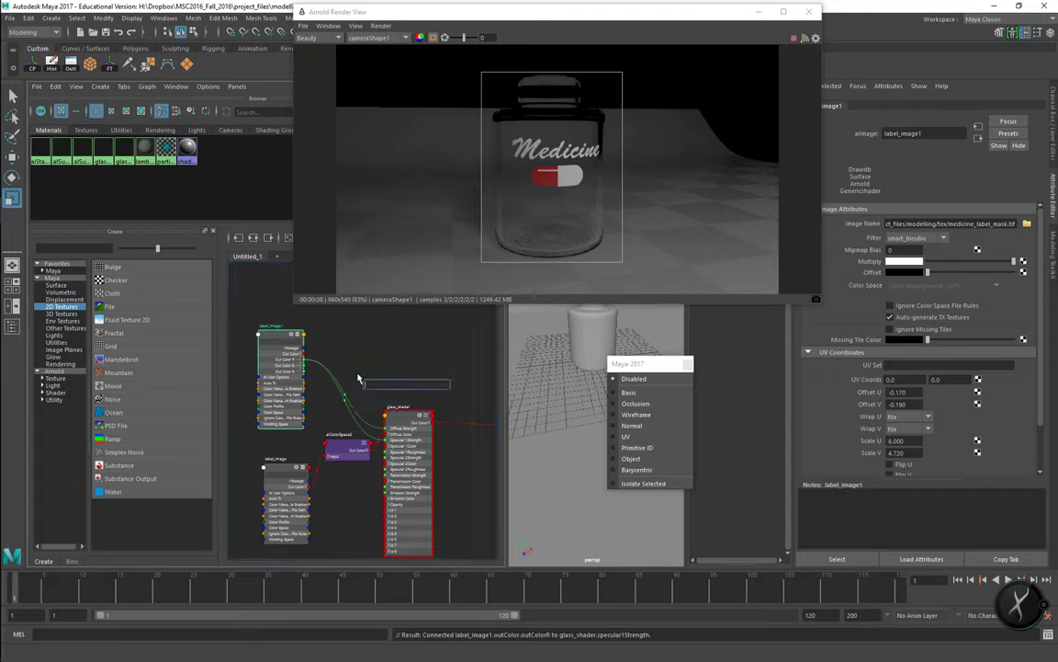
text(reverse)
key(Return)
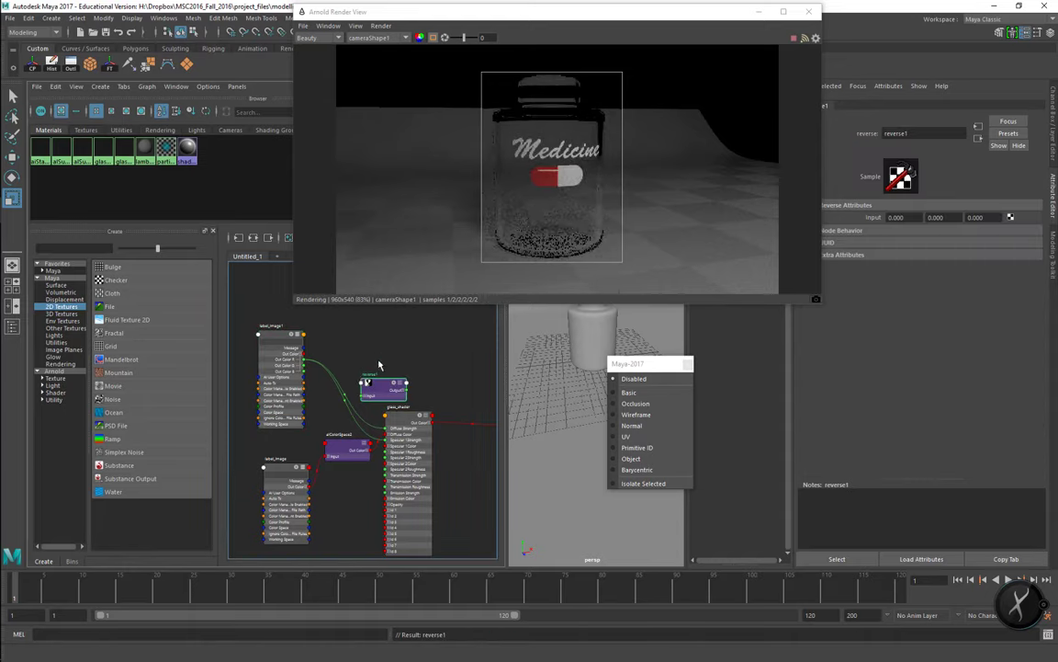
Remove the direct connection between label_image1's Out Color R and glass_shader's Specular 1Strength.
drag(355, 397, 349, 413)
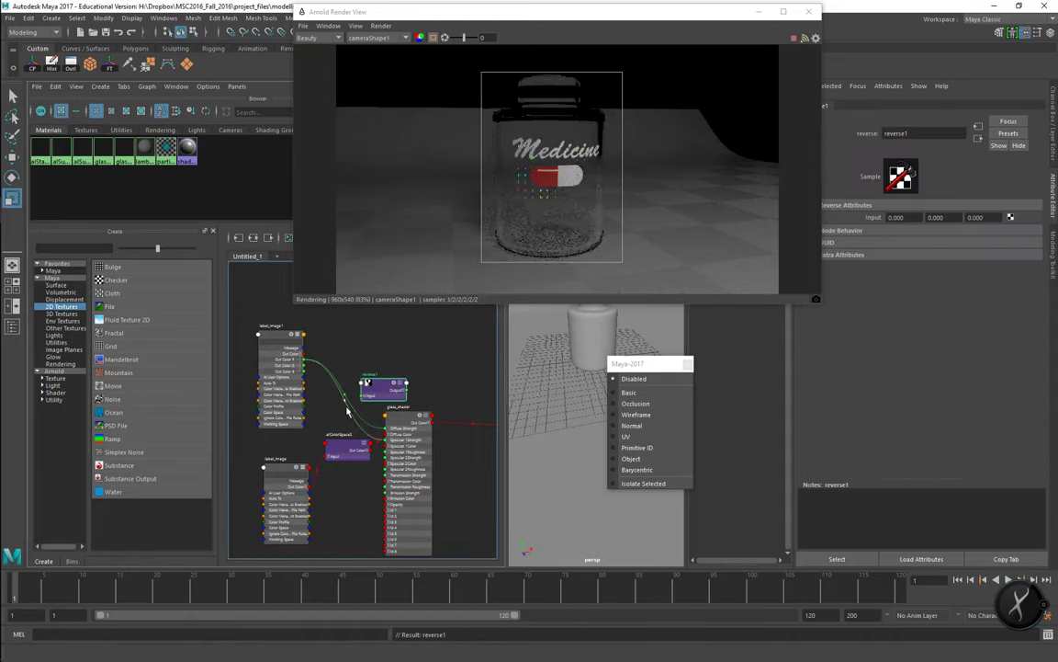
click(347, 410)
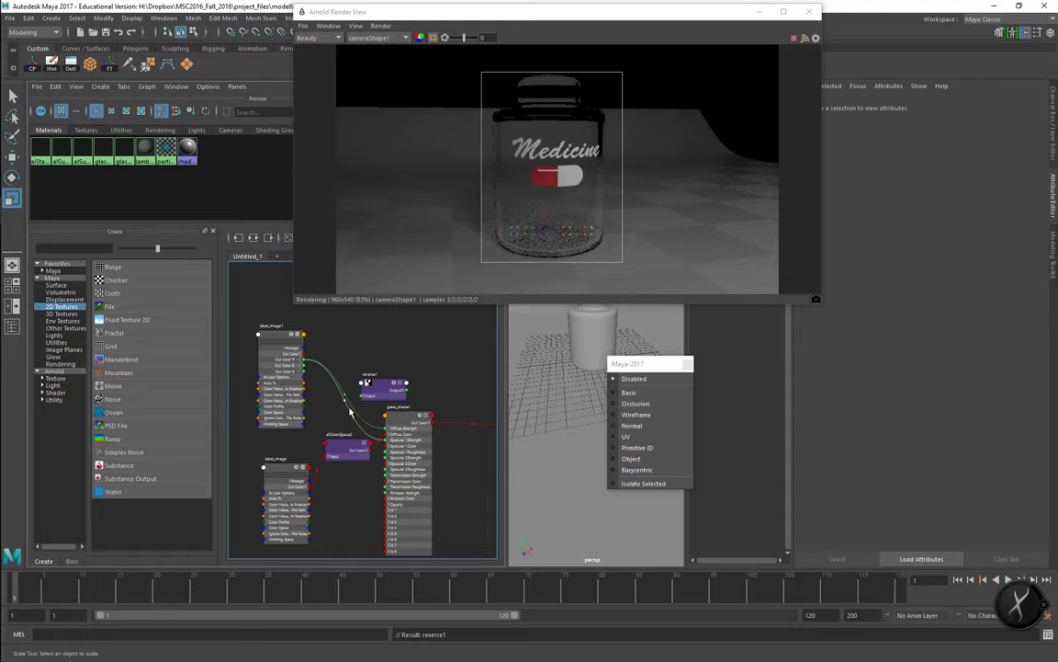
key(Delete)
Move the reverse node above glass_shader and feed label_image1's Out Color R into its Input X.
drag(381, 393, 386, 355)
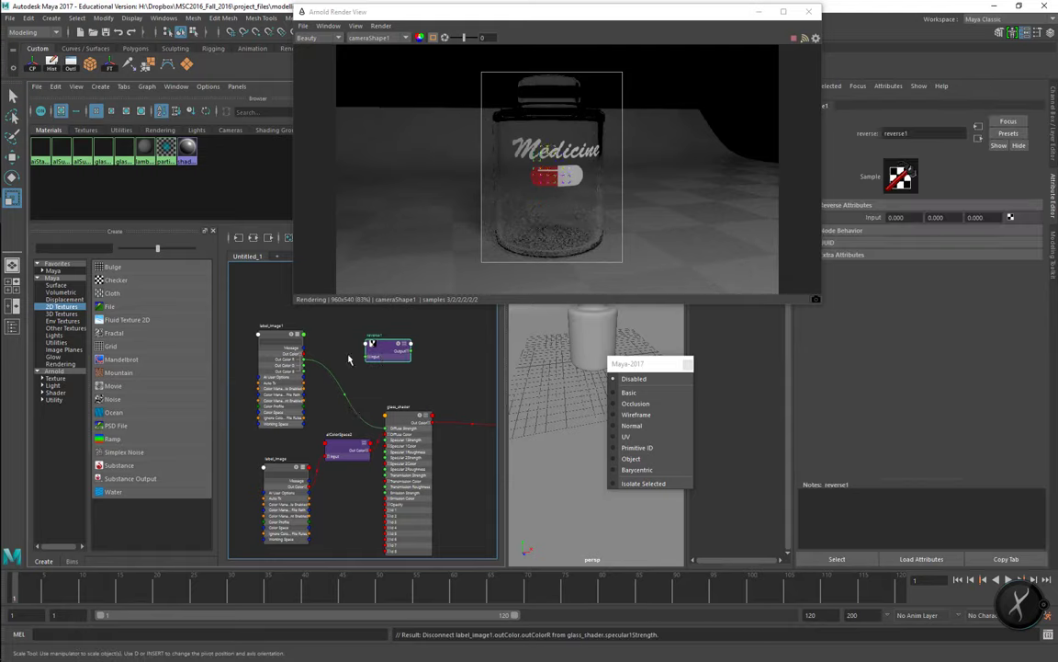
drag(303, 359, 365, 357)
click(369, 358)
drag(304, 359, 366, 362)
Connect the reverse node's Output X to glass_shader's Specular 1Strength.
alt+right_drag(332, 376, 452, 378)
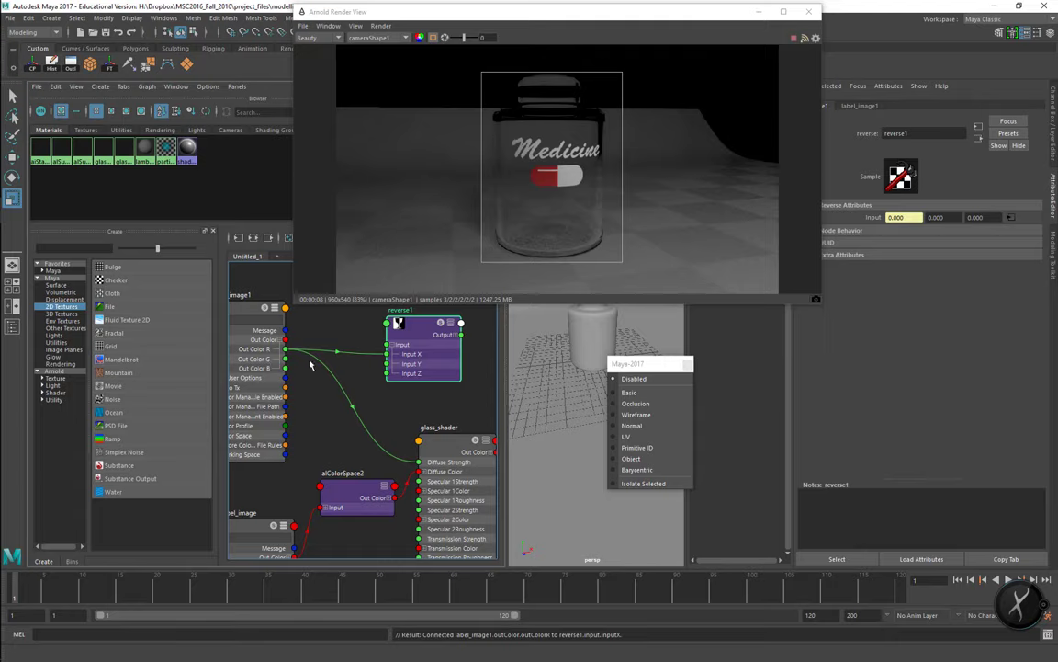
drag(457, 338, 418, 480)
click(417, 338)
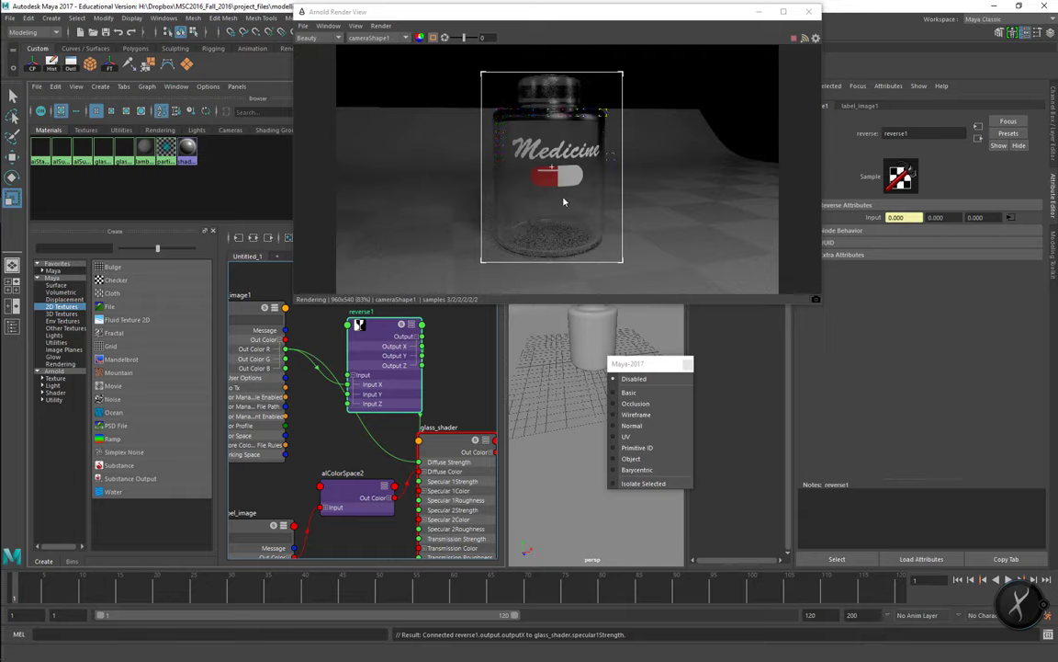
Tidy the node graph by moving the reverse and label_image1 nodes up, away from the other shading nodes.
scroll(298, 424, down, 3)
alt+right_drag(299, 424, 289, 424)
drag(401, 375, 388, 331)
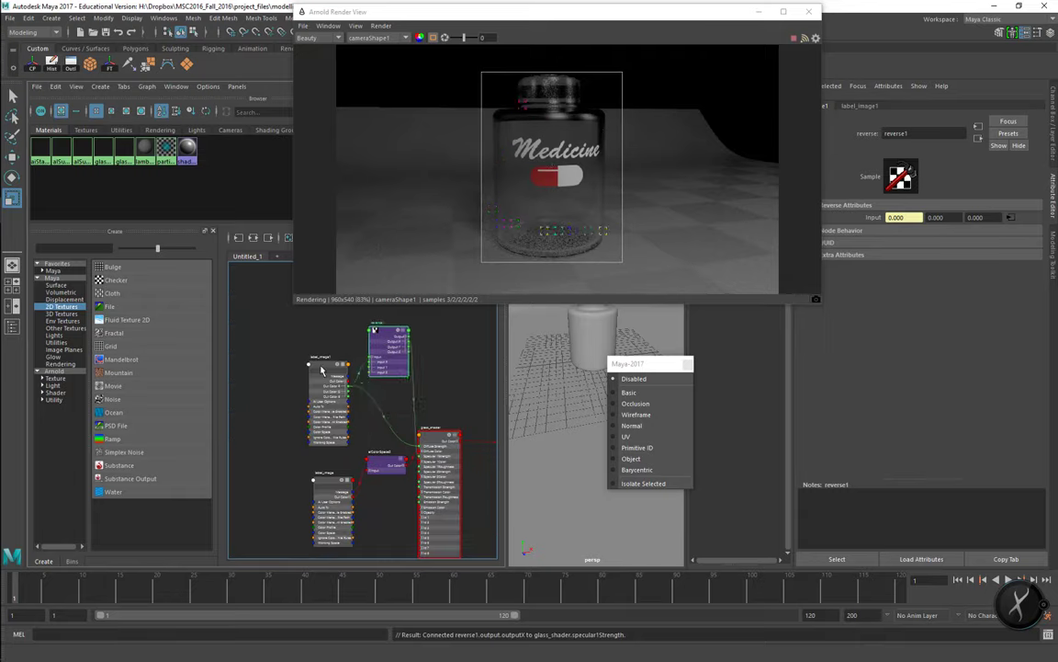
drag(322, 371, 320, 346)
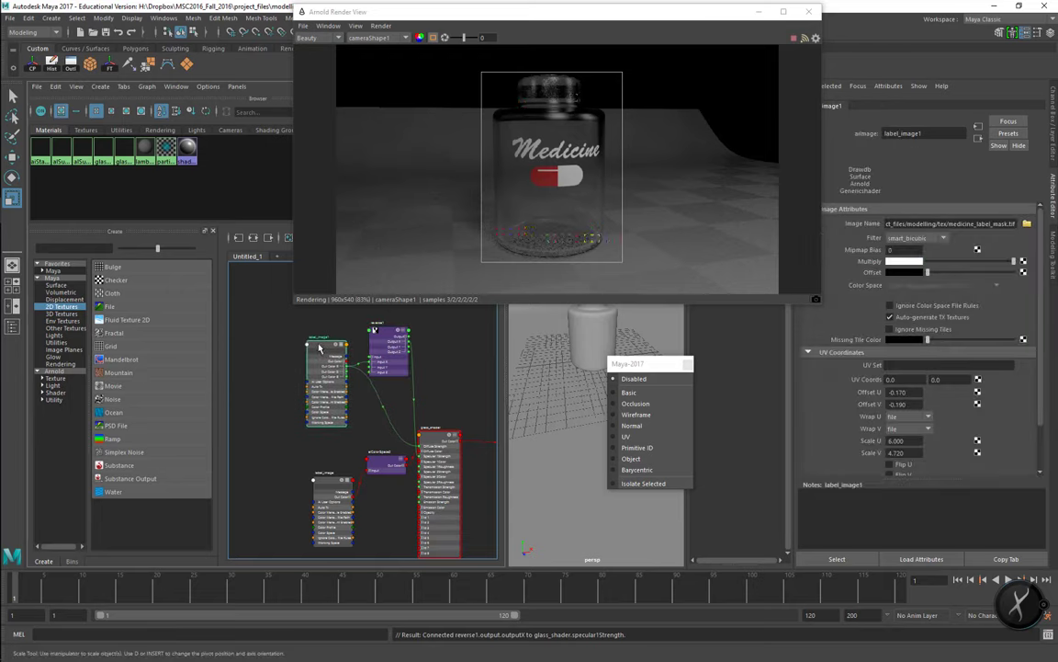